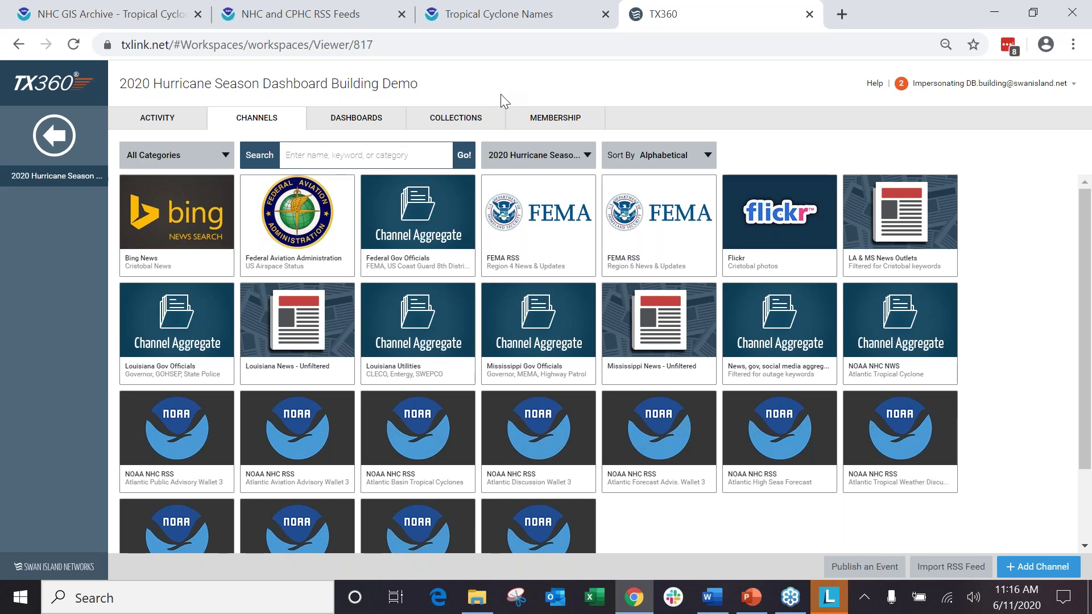
Look through all the news, government, NOAA and social media channels available in the workspace.
scroll(525, 288, "down", 2)
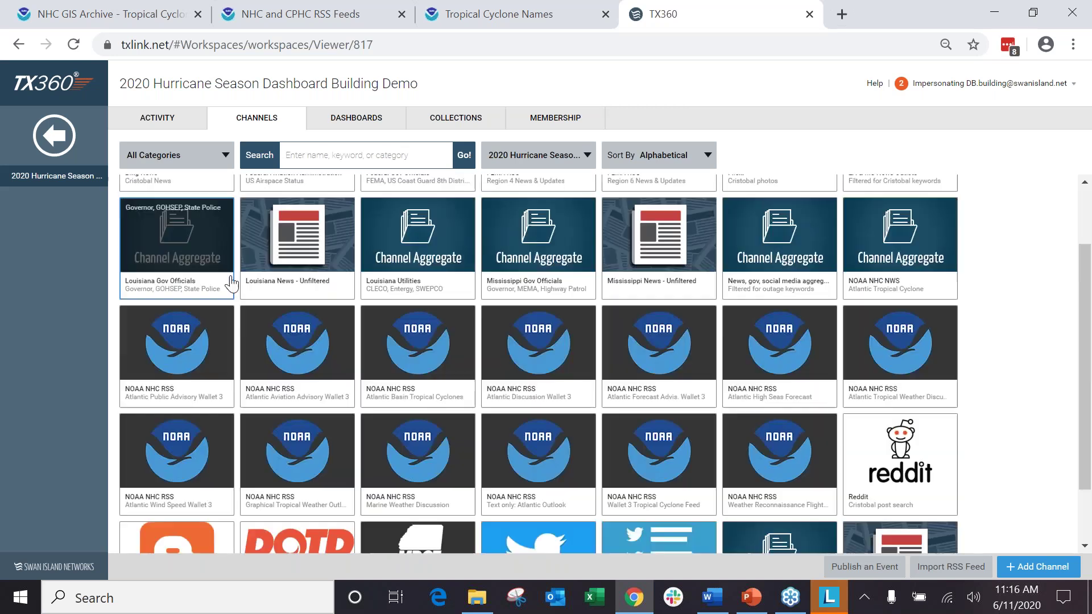
scroll(498, 281, "up", 2)
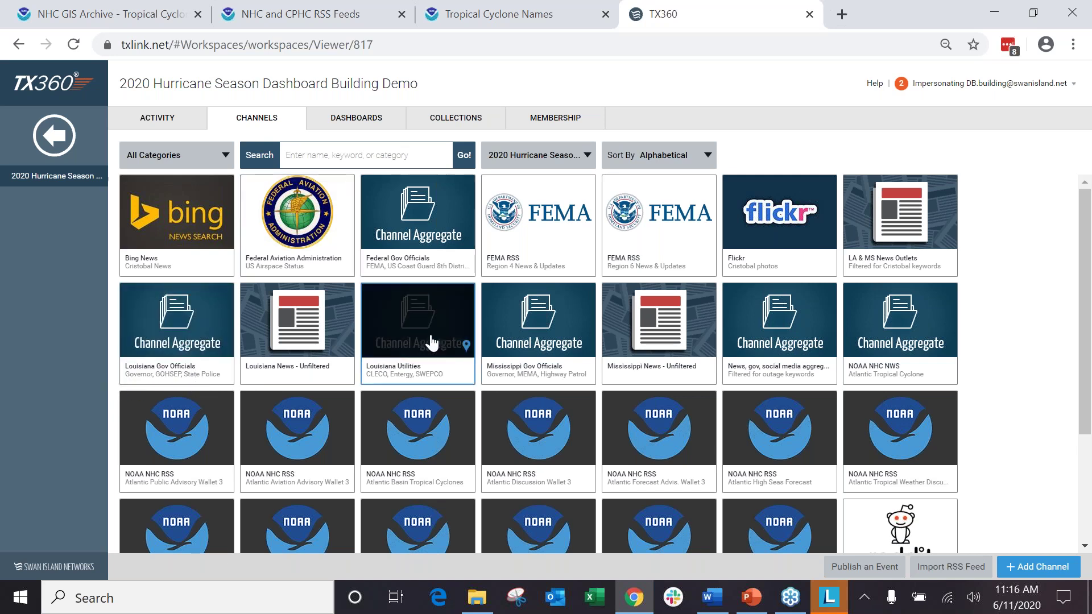
scroll(431, 342, "down", 3)
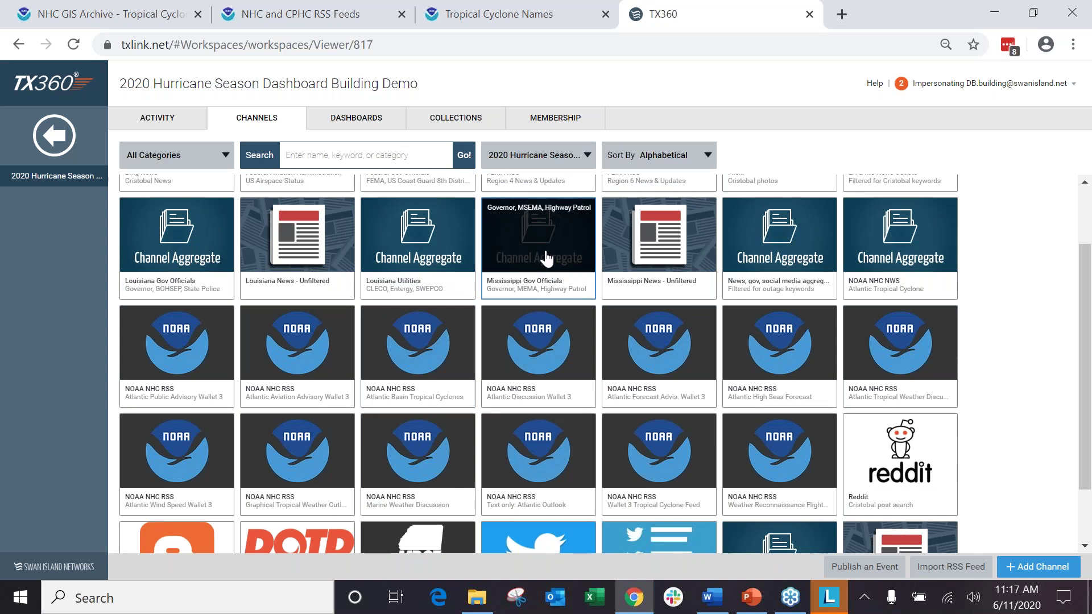
scroll(546, 258, "down", 1)
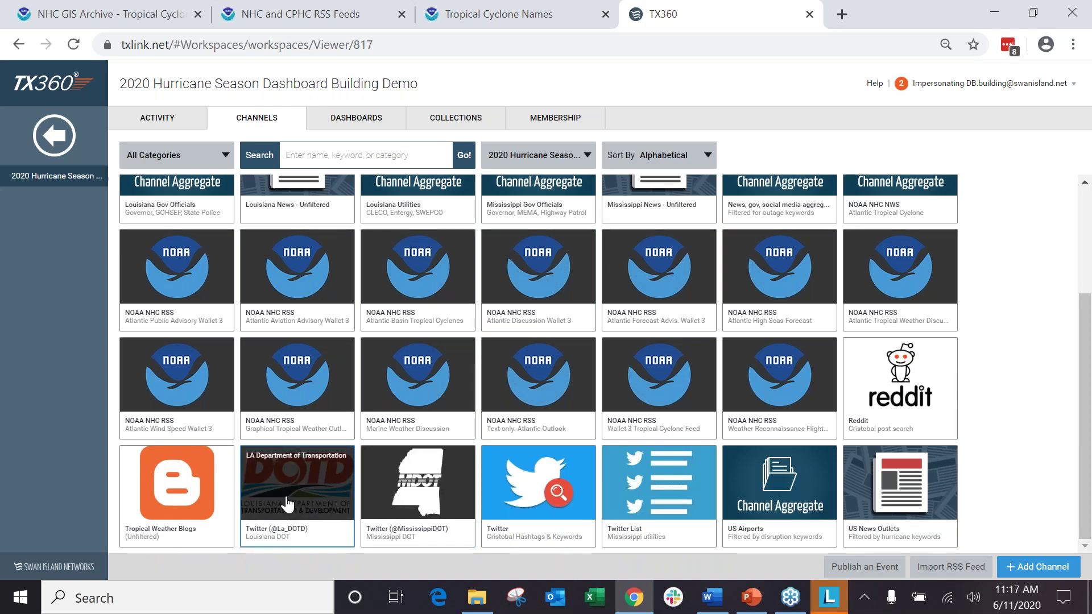
scroll(287, 503, "up", 3)
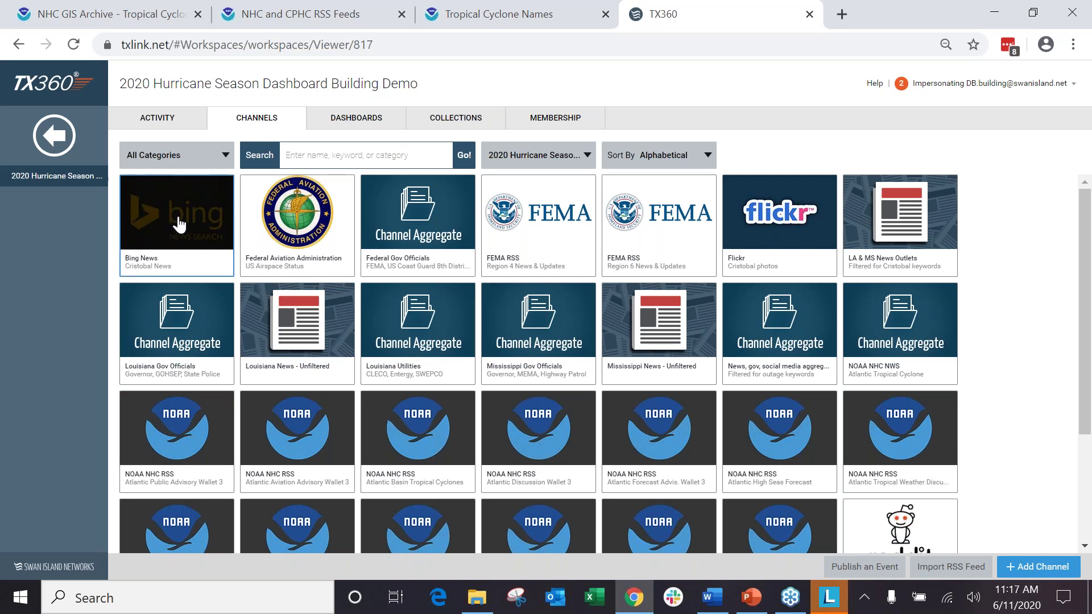
scroll(317, 305, "down", 3)
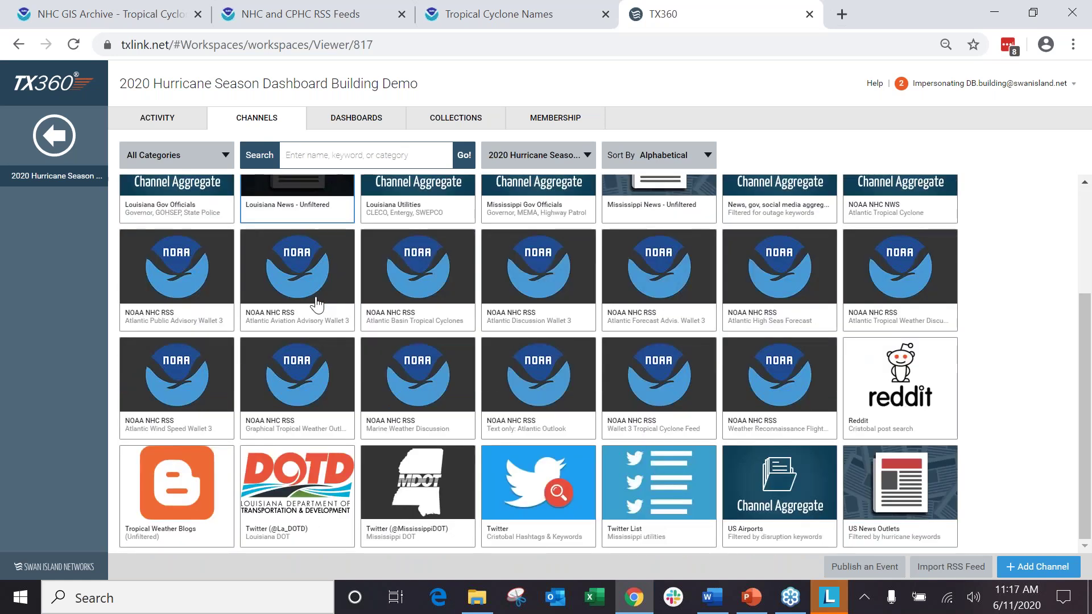
scroll(317, 305, "up", 3)
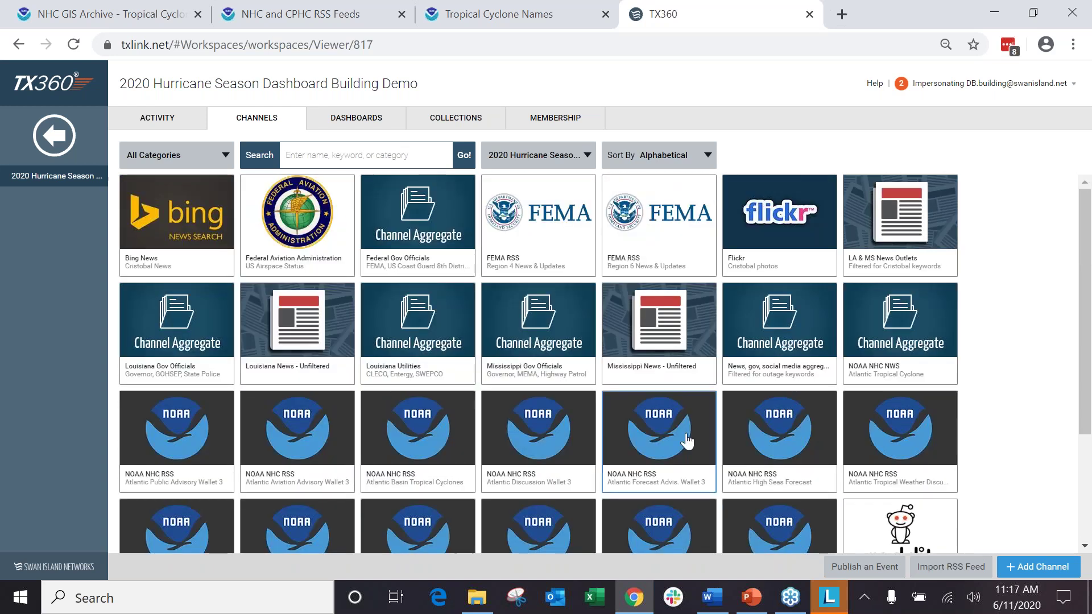
scroll(872, 469, "down", 2)
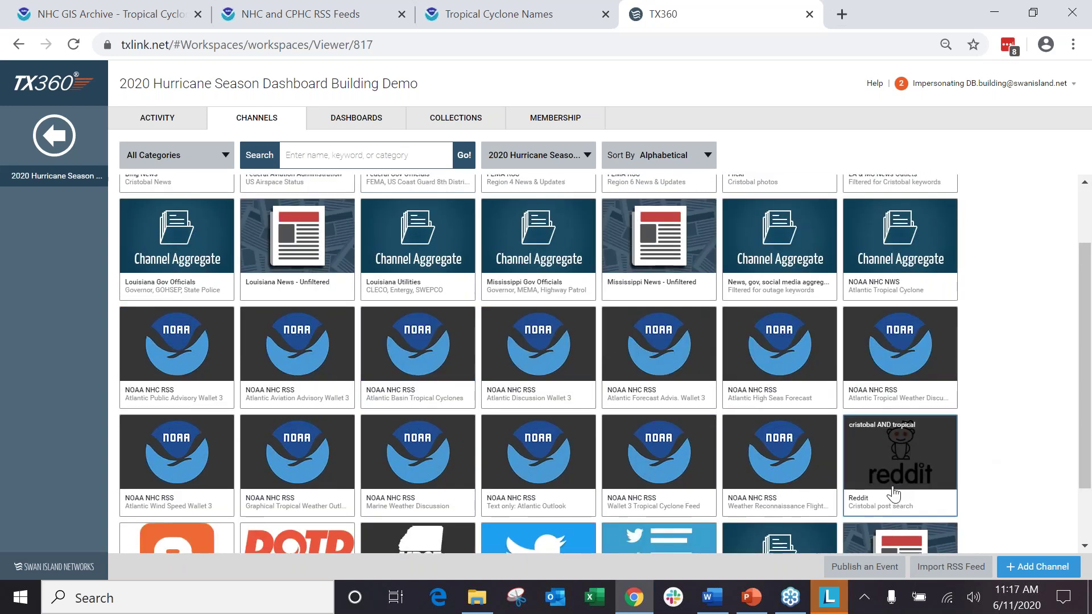
scroll(708, 359, "up", 2)
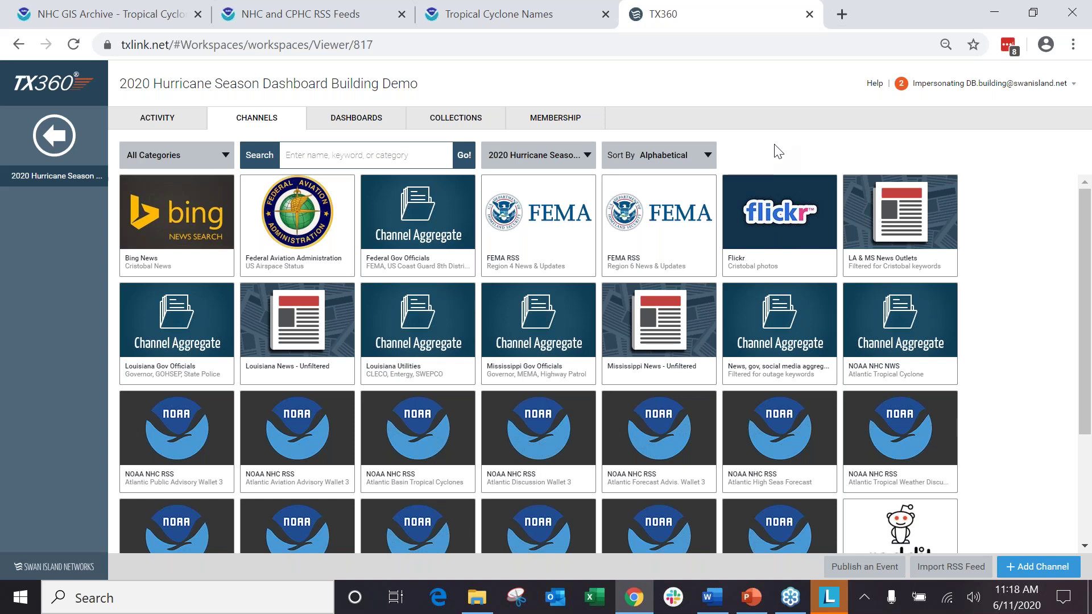
Open the workspace's dashboard "WEBINAR DEMO: Tropical Storm Cristobal (June 2020)".
left_click(347, 130)
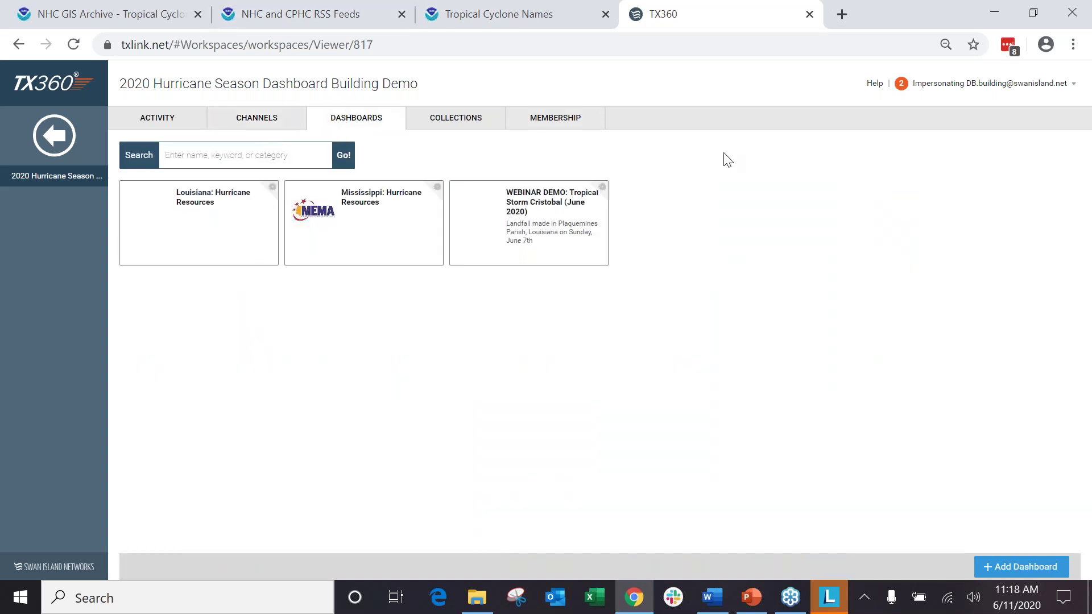
left_click(560, 232)
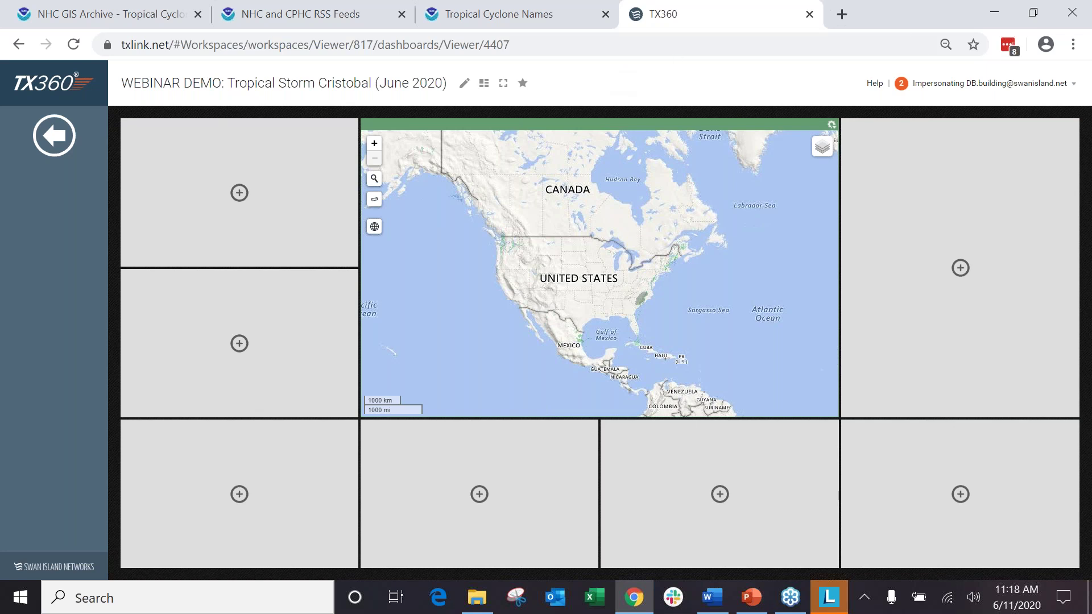
left_click(1067, 33)
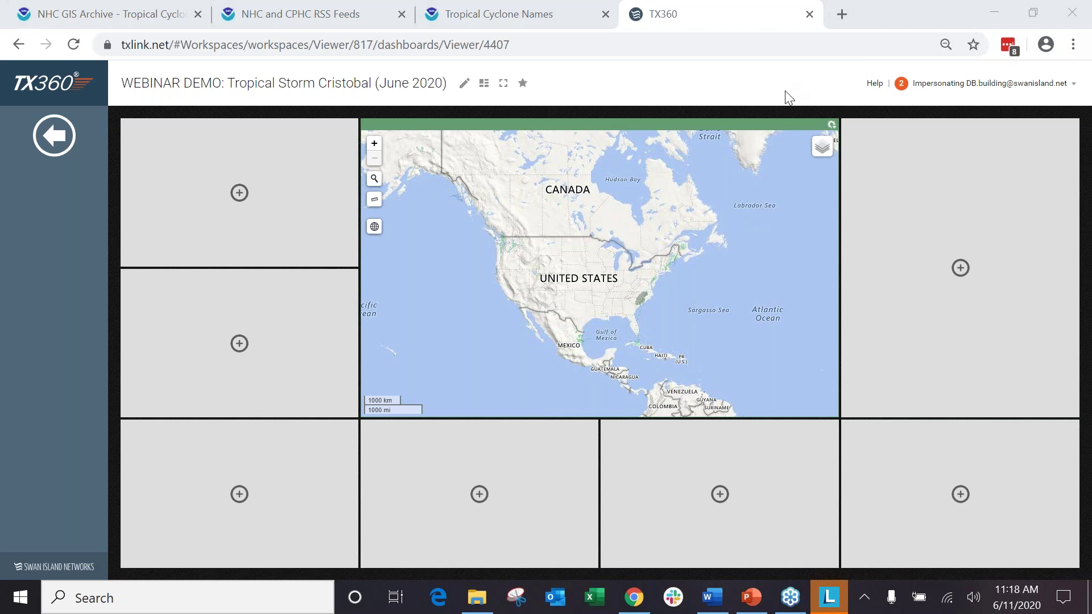
Open the dashboard map gadget's settings and title it "Tropical Storm Cristobal Alerts".
left_click(834, 126)
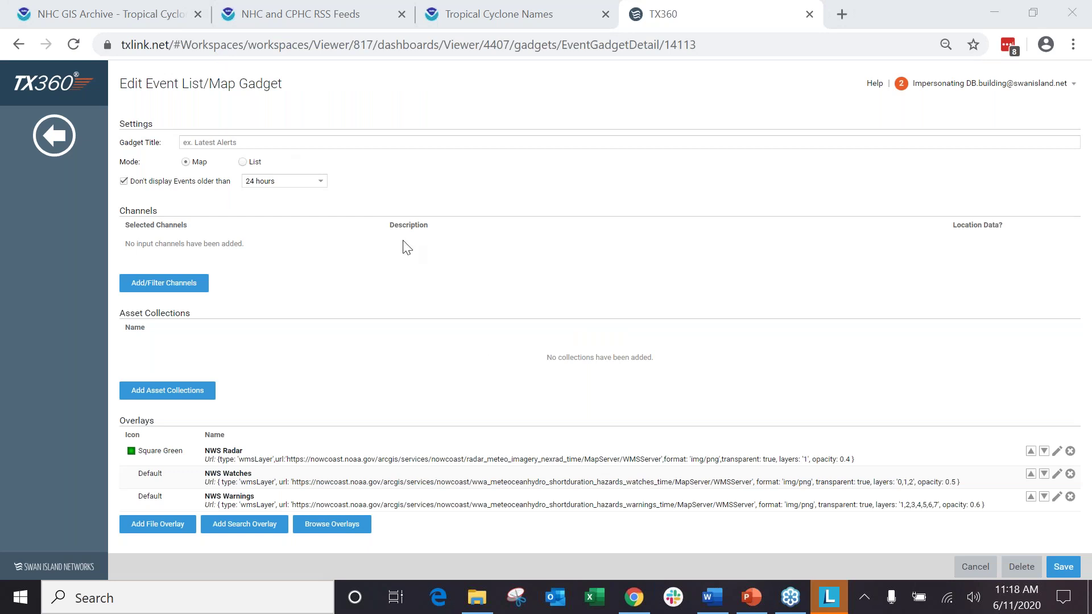
left_click(446, 143)
type("Tropical Storm Cristobal Alerts")
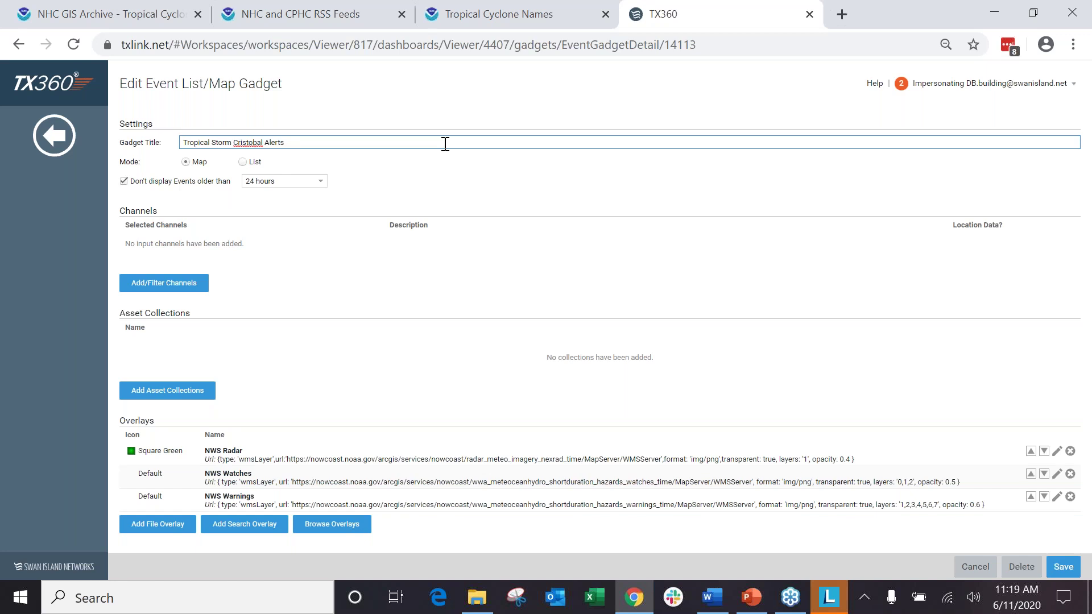
left_click(466, 120)
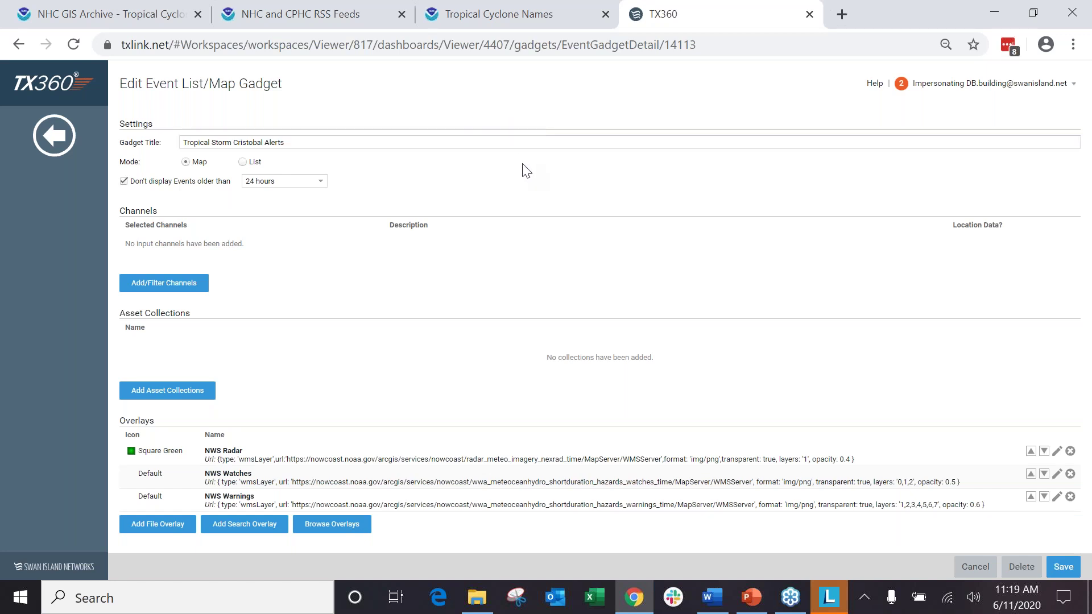
Set the map gadget to hide events older than 14 days.
left_click(266, 184)
scroll(278, 324, "down", 1)
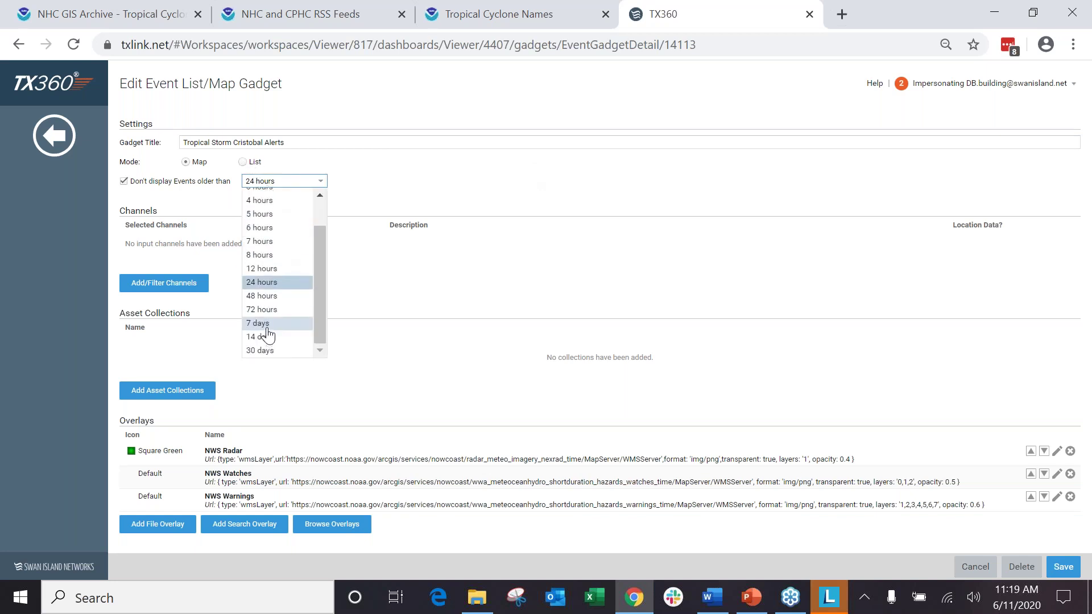
left_click(291, 339)
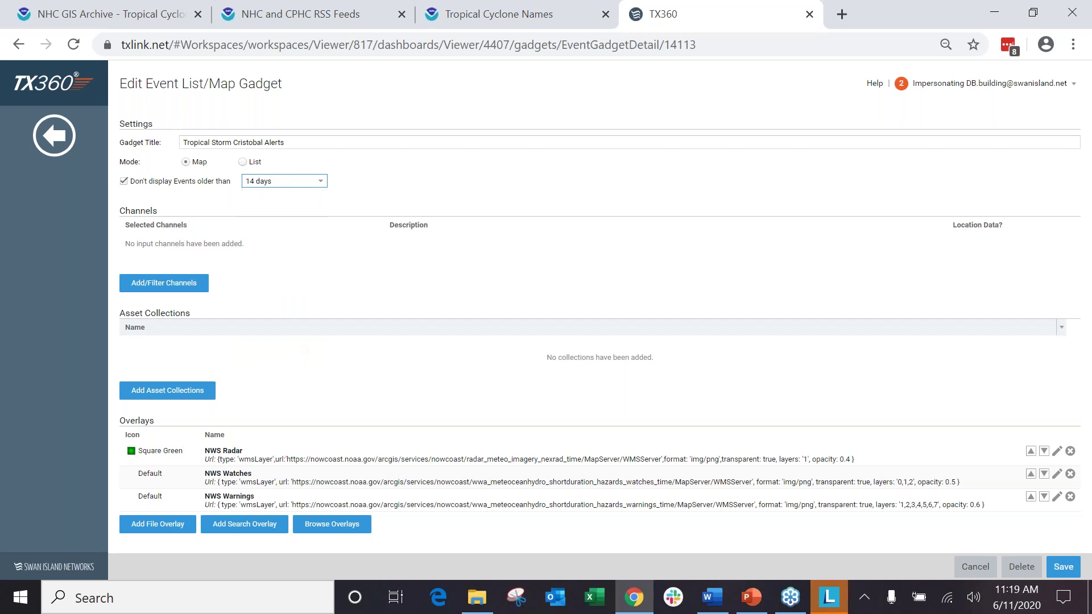
Limit the gadget's channel list to the 2020 Hurricane Season workspace and select the Flickr "Cristobal photos" channel.
left_click(161, 285)
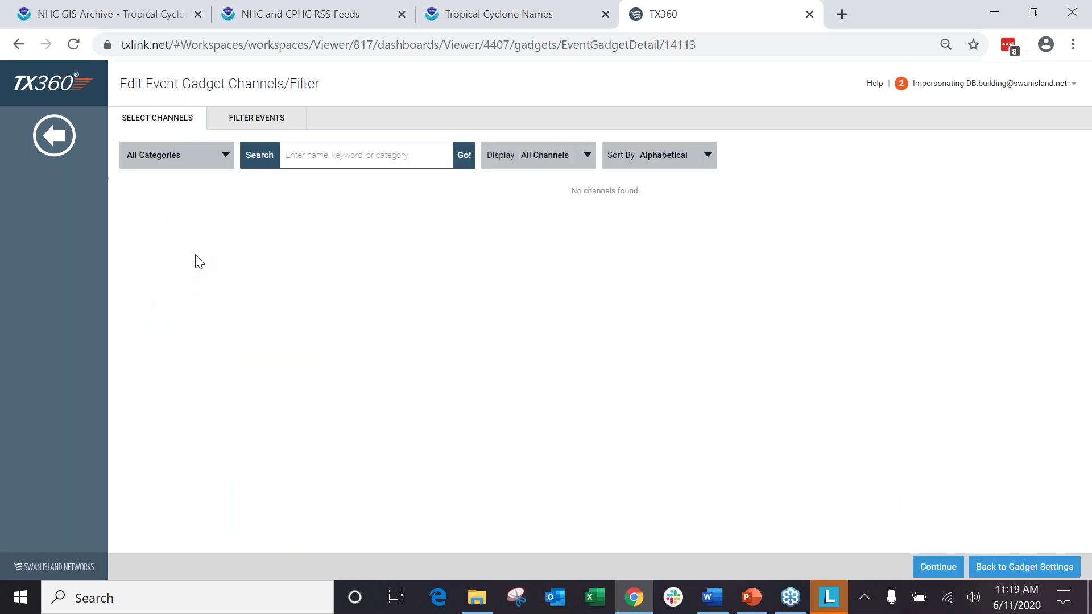
left_click(531, 157)
scroll(546, 256, "down", 2)
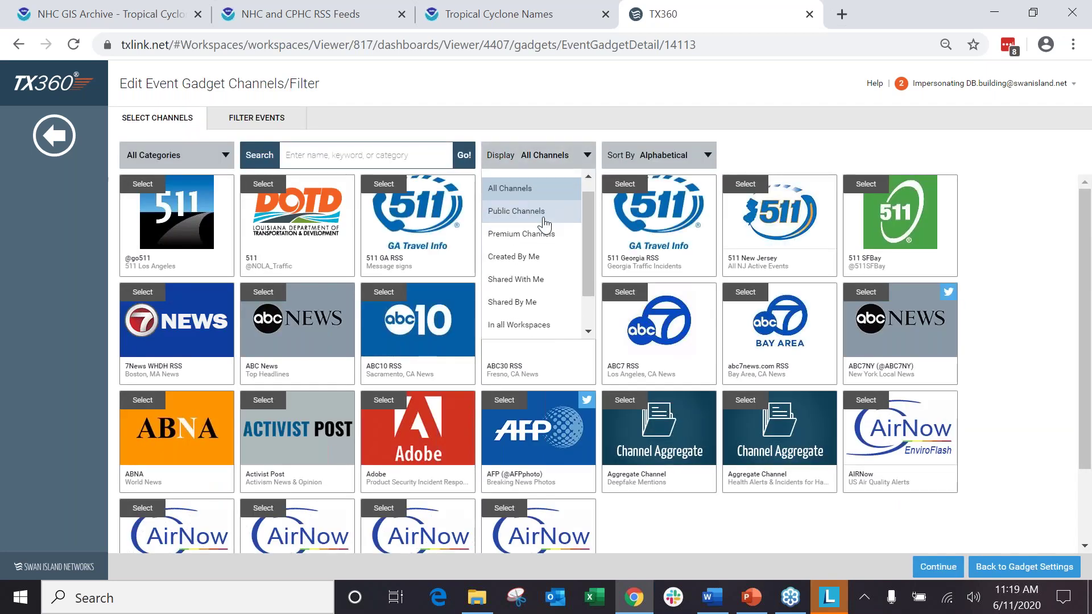
left_click(550, 312)
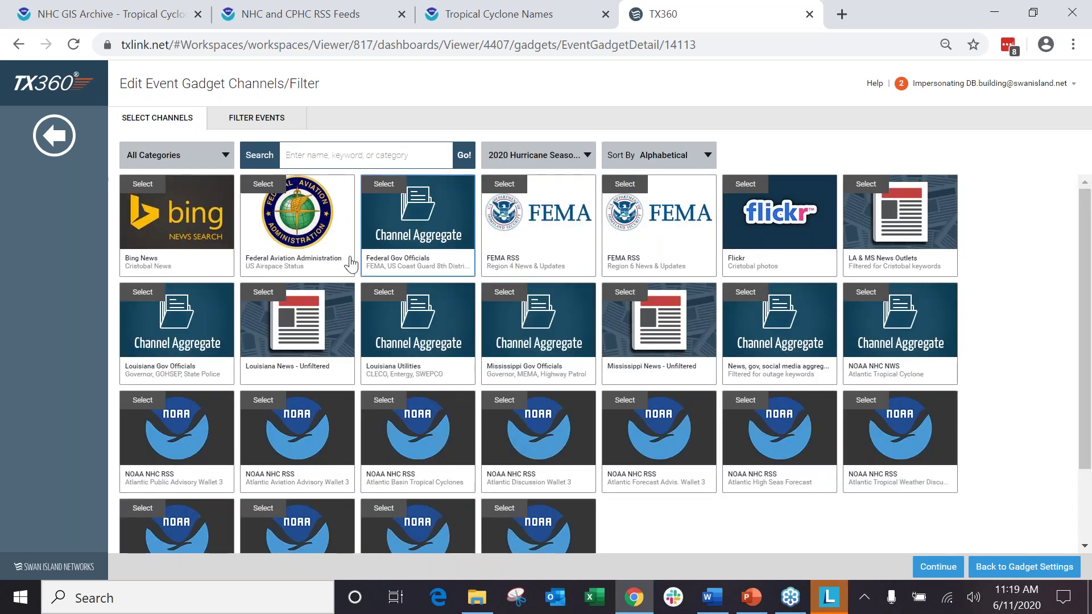
scroll(350, 263, "down", 3)
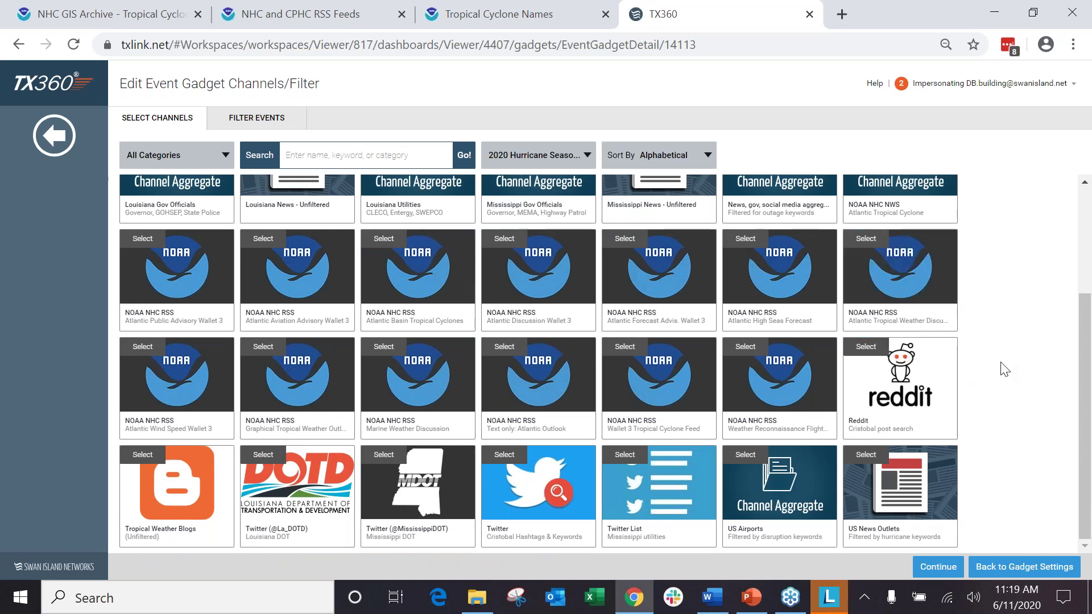
scroll(1009, 432, "up", 3)
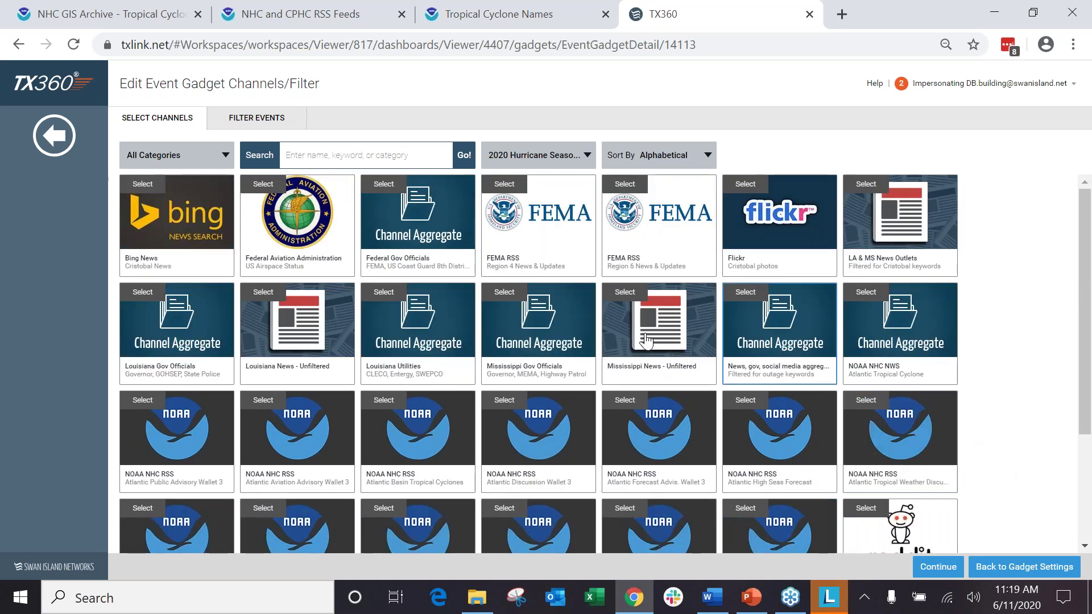
left_click(753, 192)
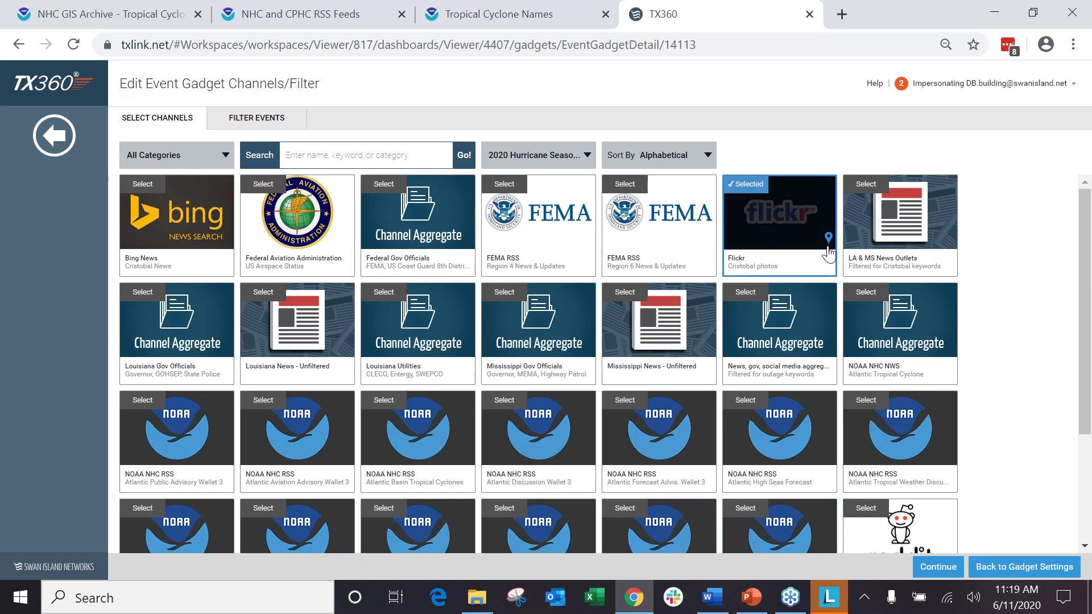
Preview the Flickr channel's events without adding filters, and save the map gadget.
left_click(256, 122)
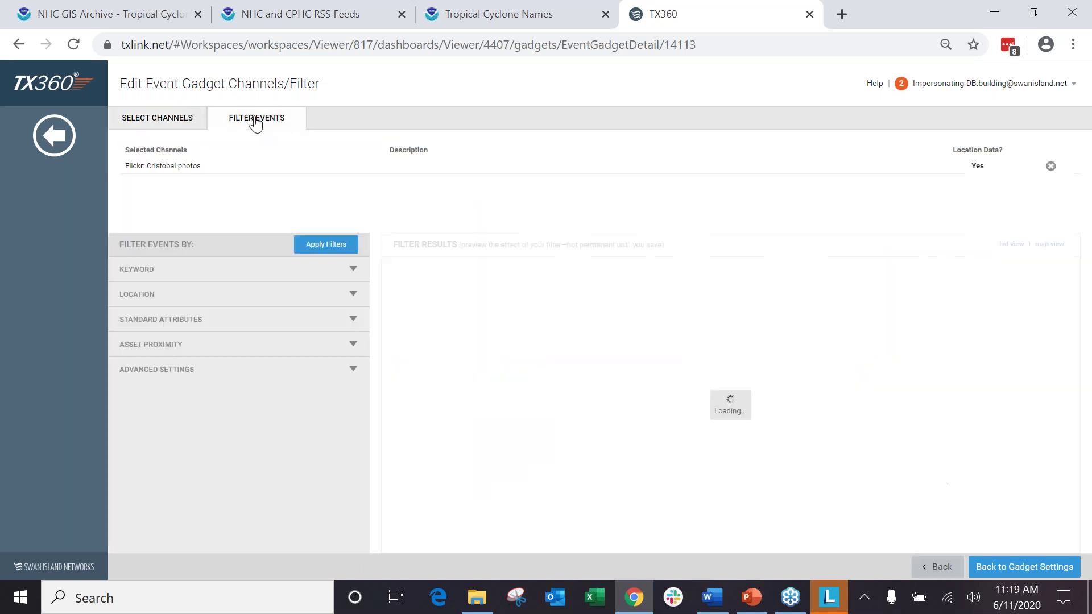
left_click(649, 439)
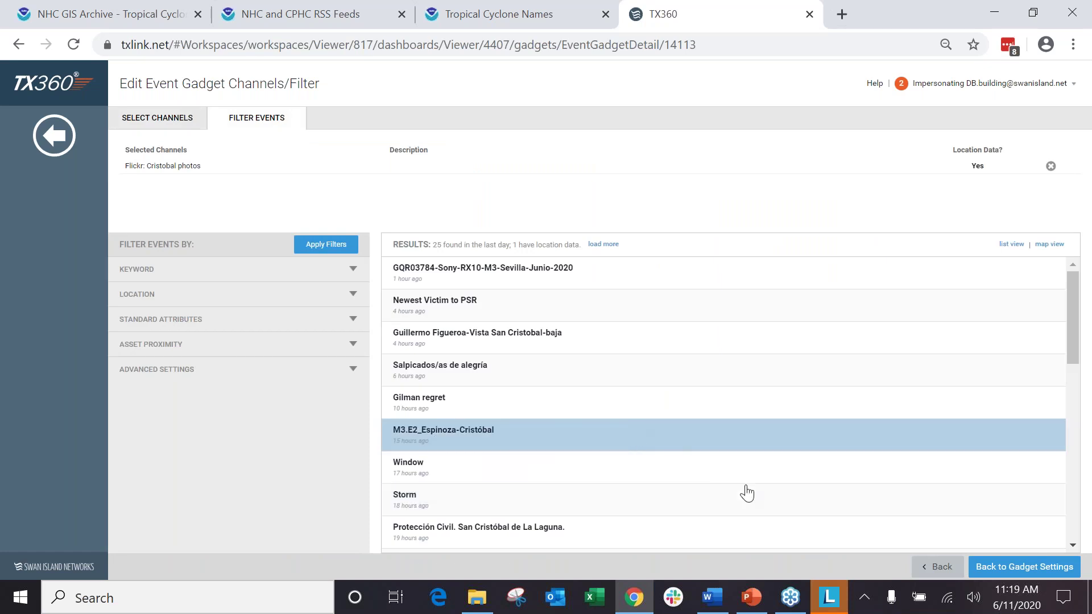
left_click(1024, 569)
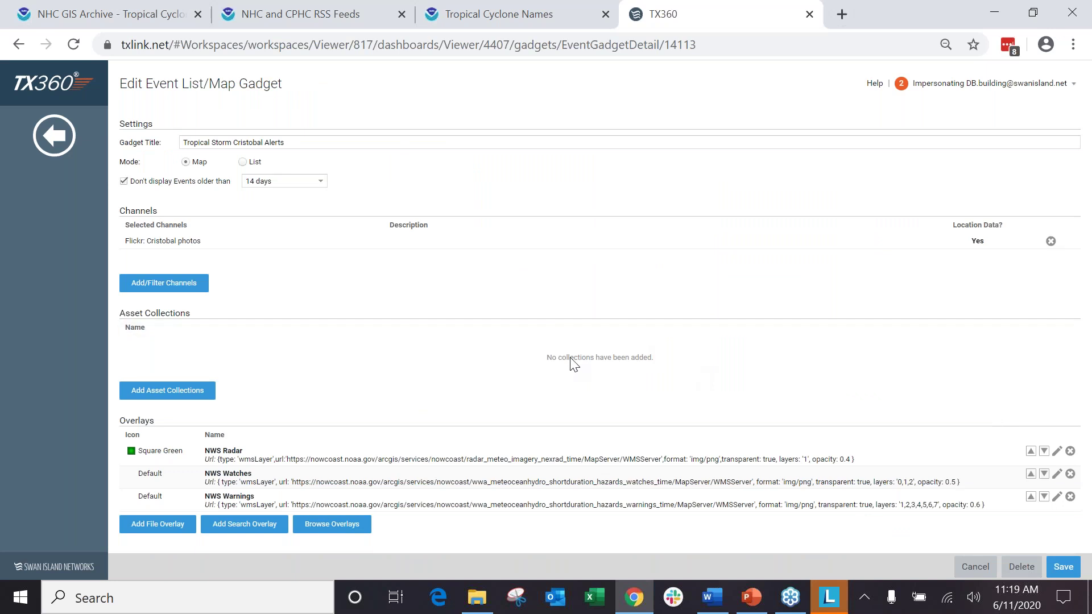
left_click(1062, 566)
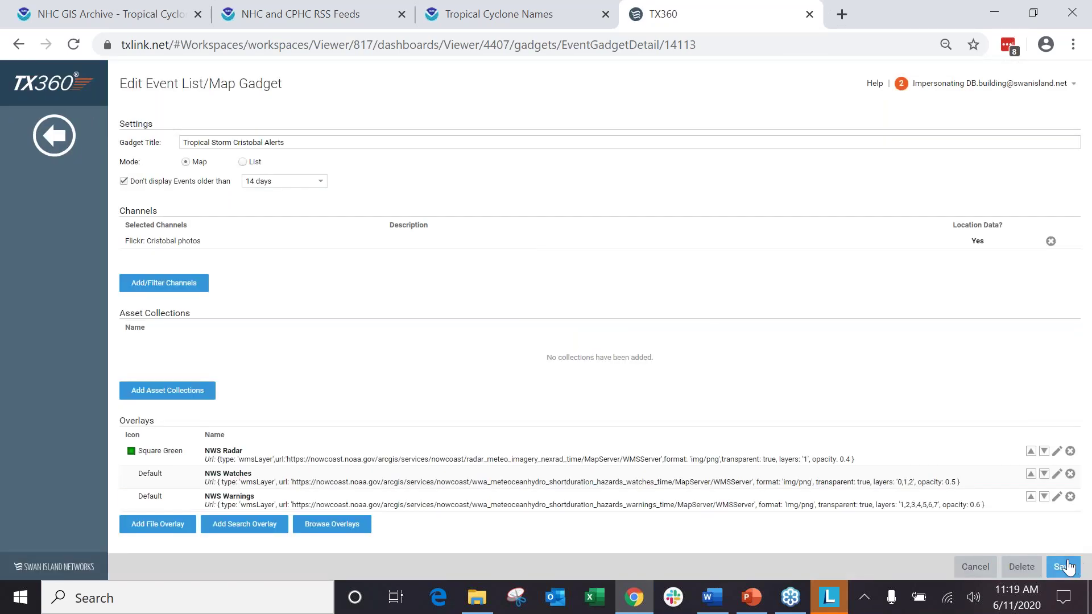
left_click(1061, 563)
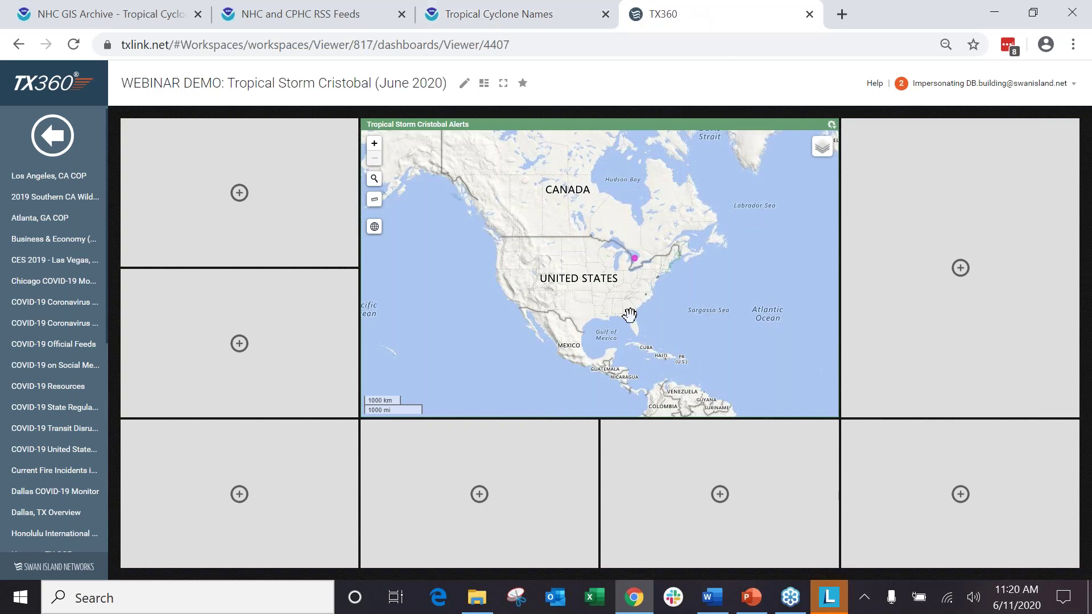
Examine the alerts map across the United States, the Gulf Coast and the New Orleans area for event markers and weather overlays.
scroll(629, 313, "up", 3)
left_click_drag(585, 286, 707, 314)
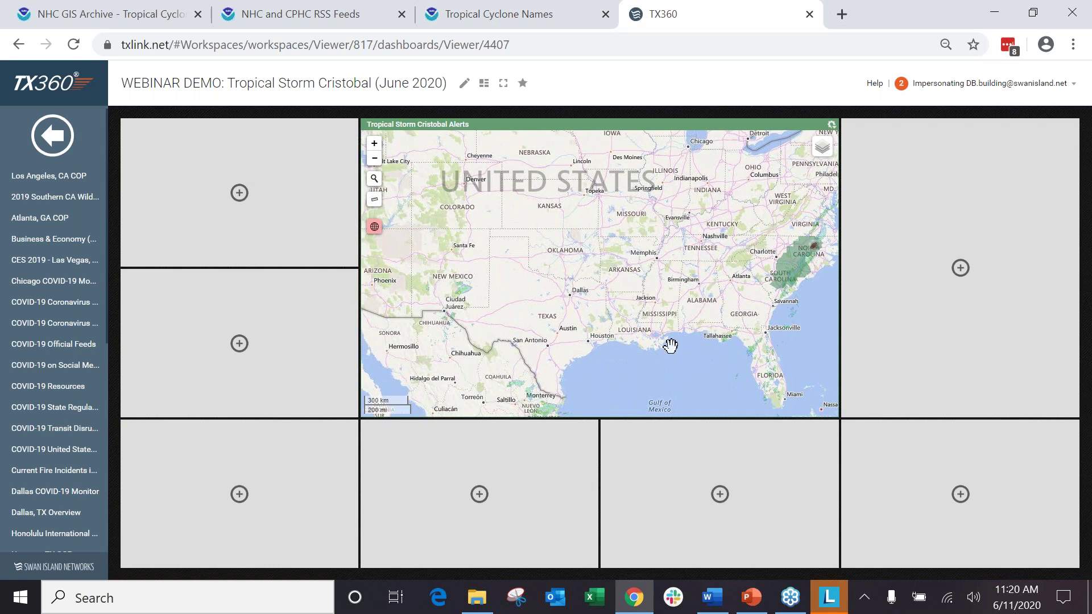
scroll(670, 346, "up", 2)
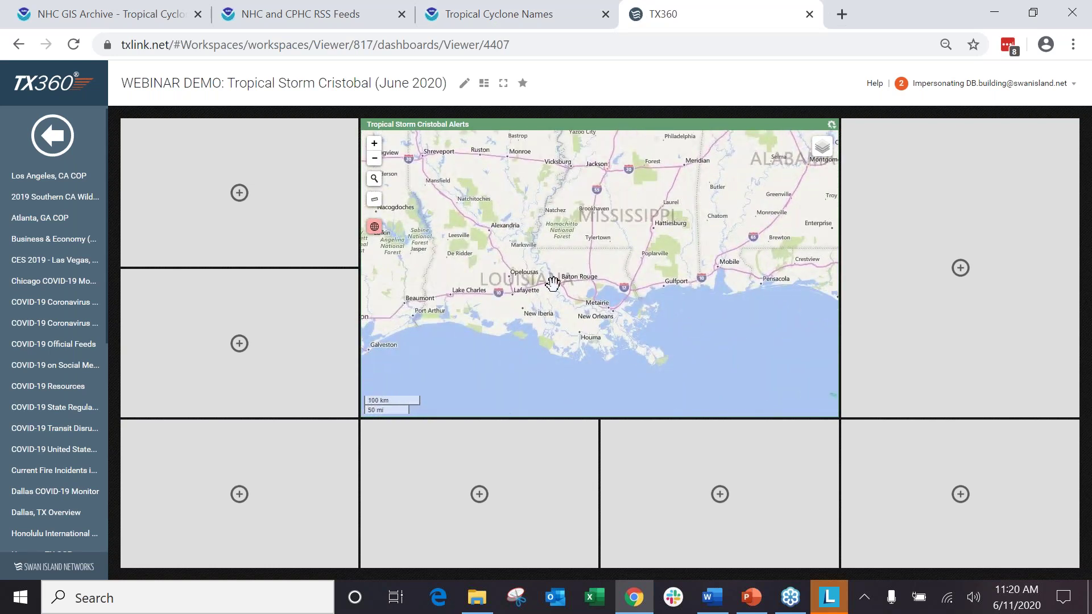
scroll(599, 312, "up", 2)
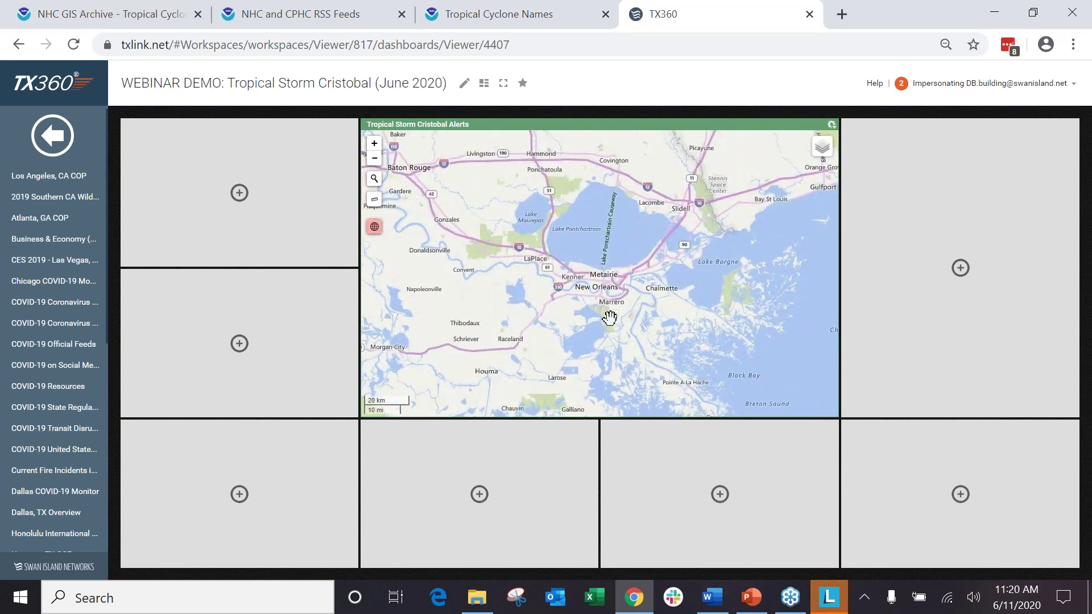
scroll(625, 278, "down", 2)
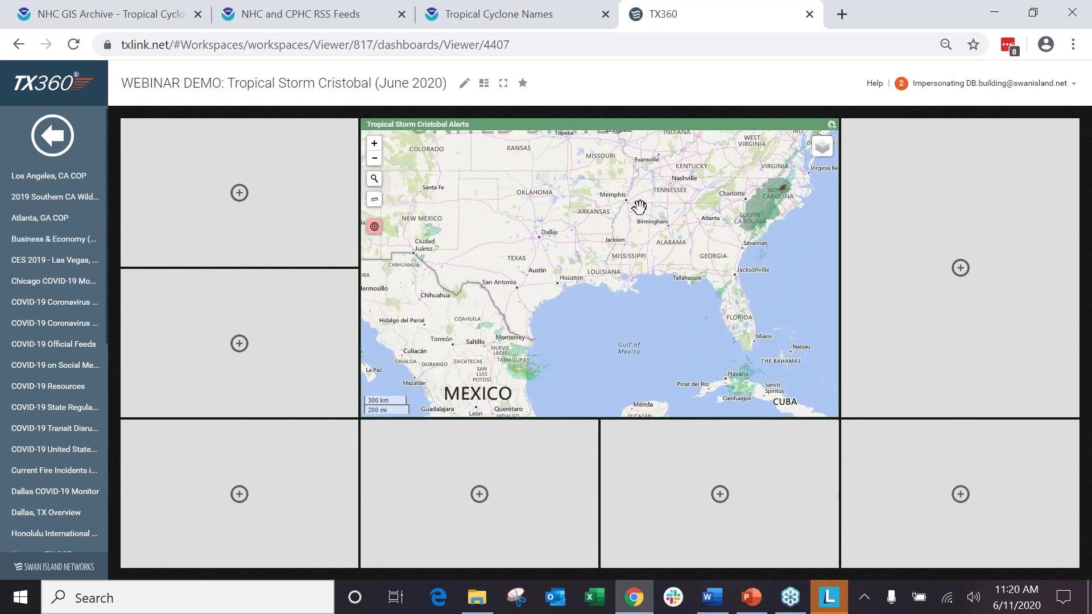
scroll(651, 223, "down", 2)
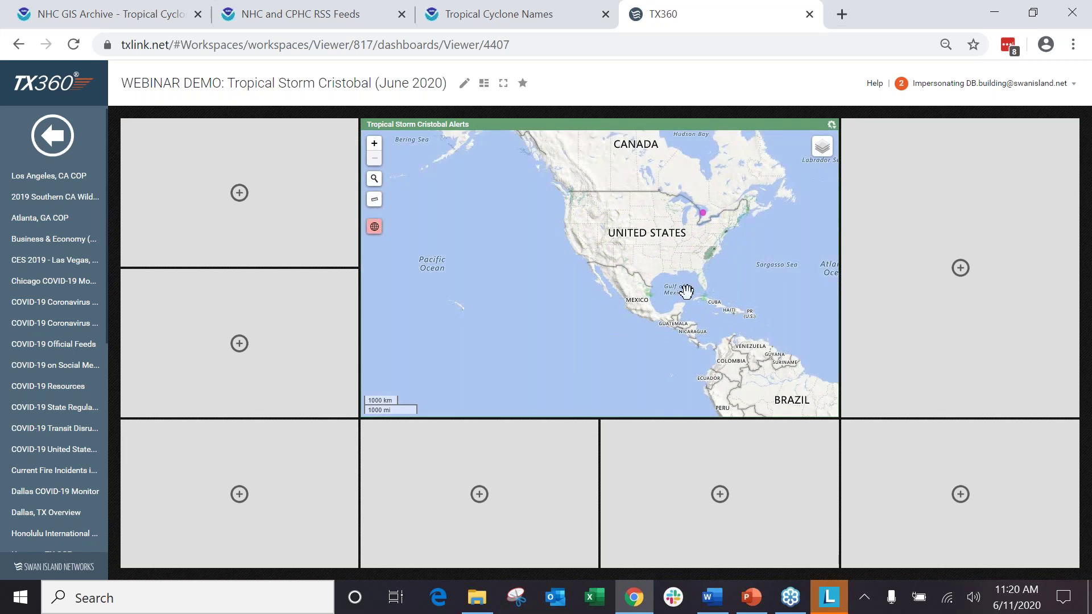
left_click_drag(680, 271, 645, 282)
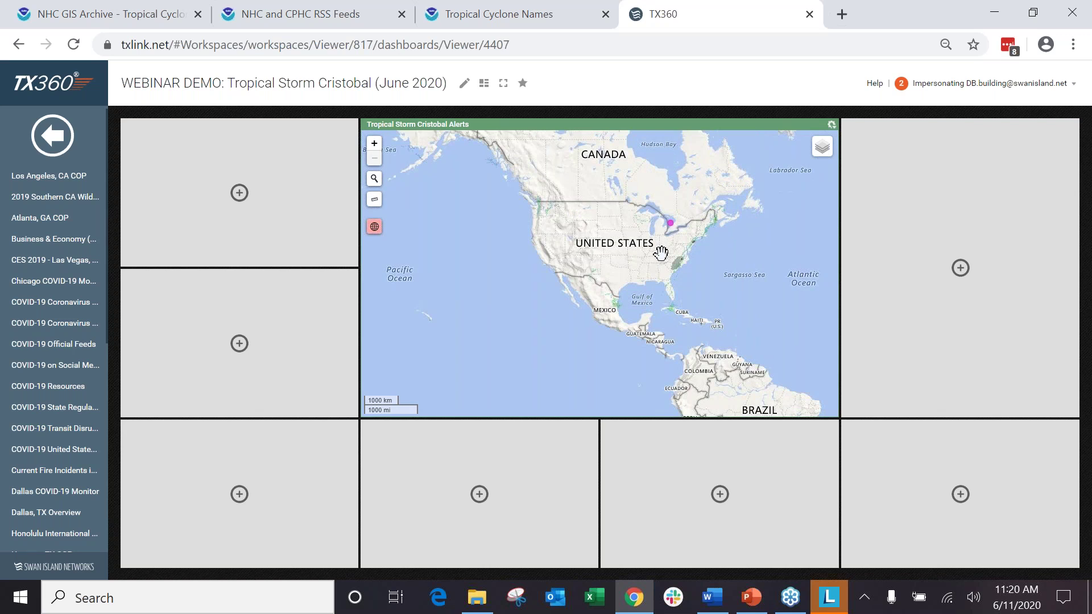
scroll(661, 253, "up", 2)
left_click_drag(599, 280, 640, 250)
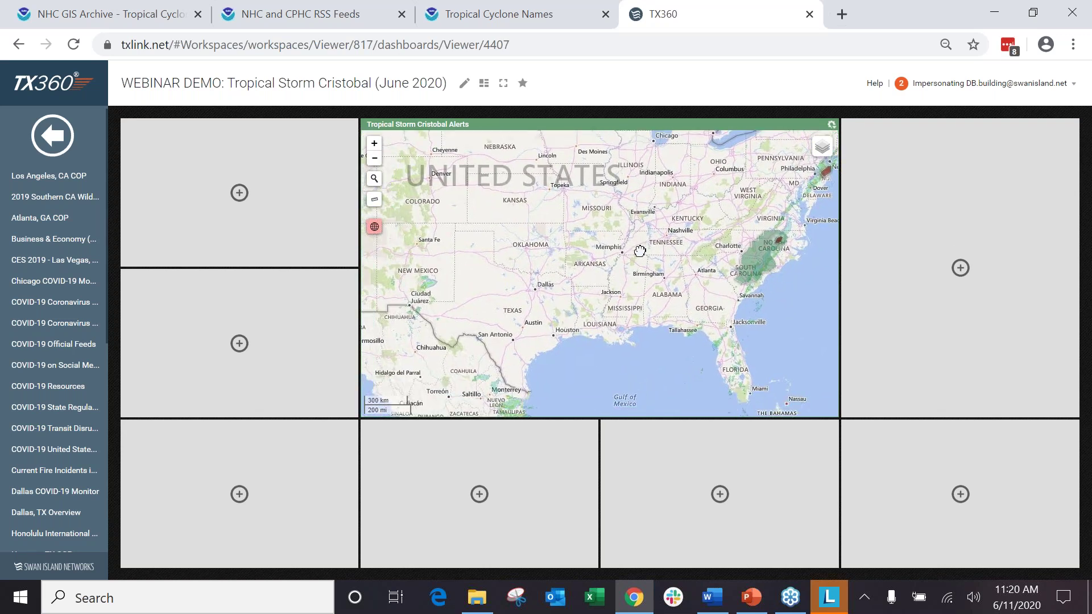
Save the alerts map's current position, and consult the NHC GIS archive of 2020 tropical cyclone advisory forecasts before returning to TX360.
left_click(374, 230)
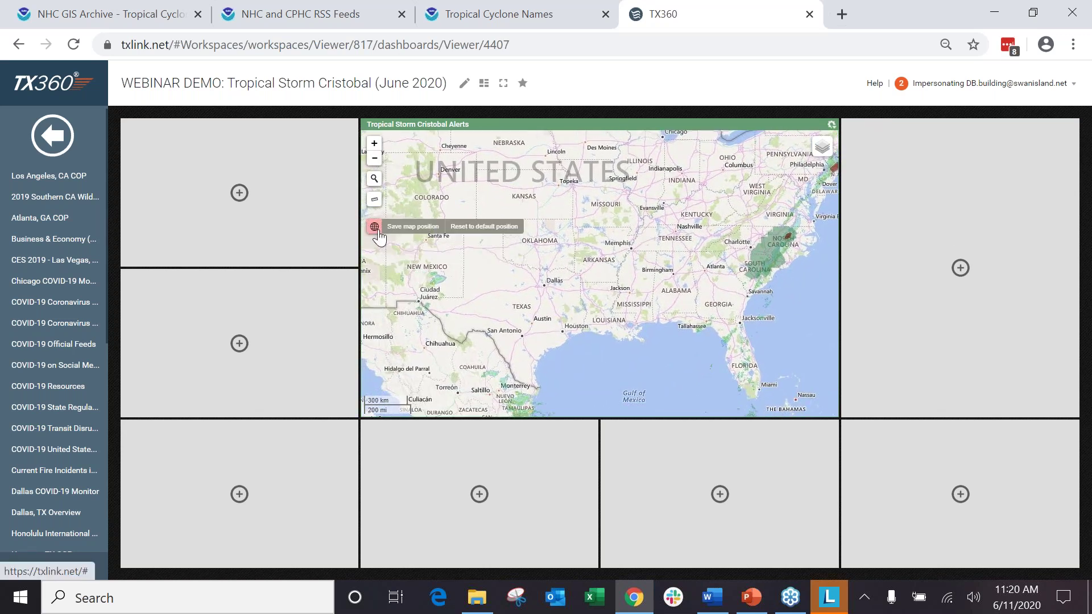
left_click(411, 227)
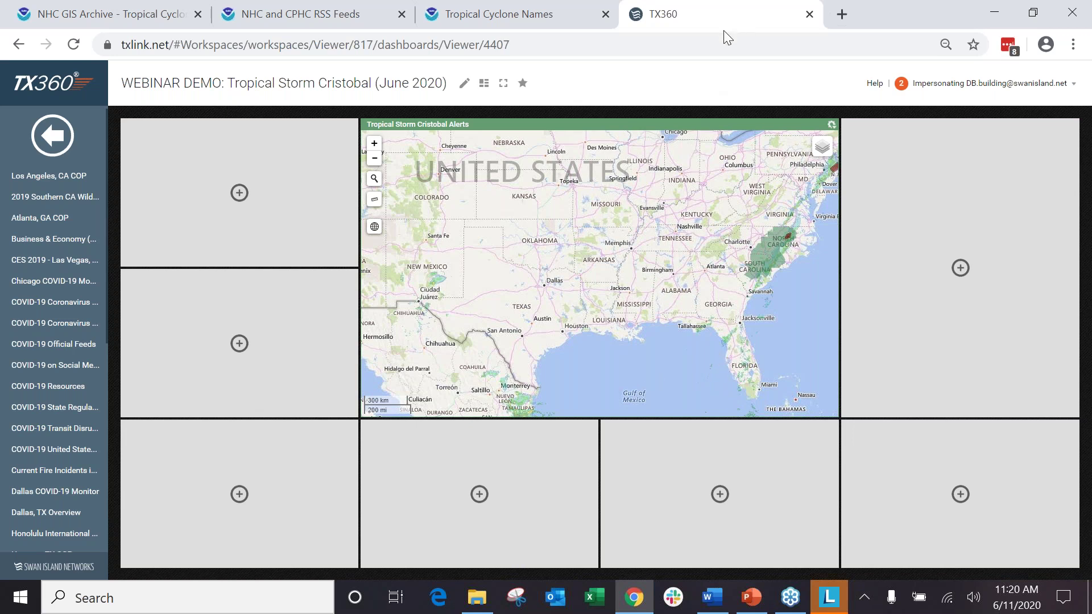
left_click(82, 12)
mouse_move(521, 171)
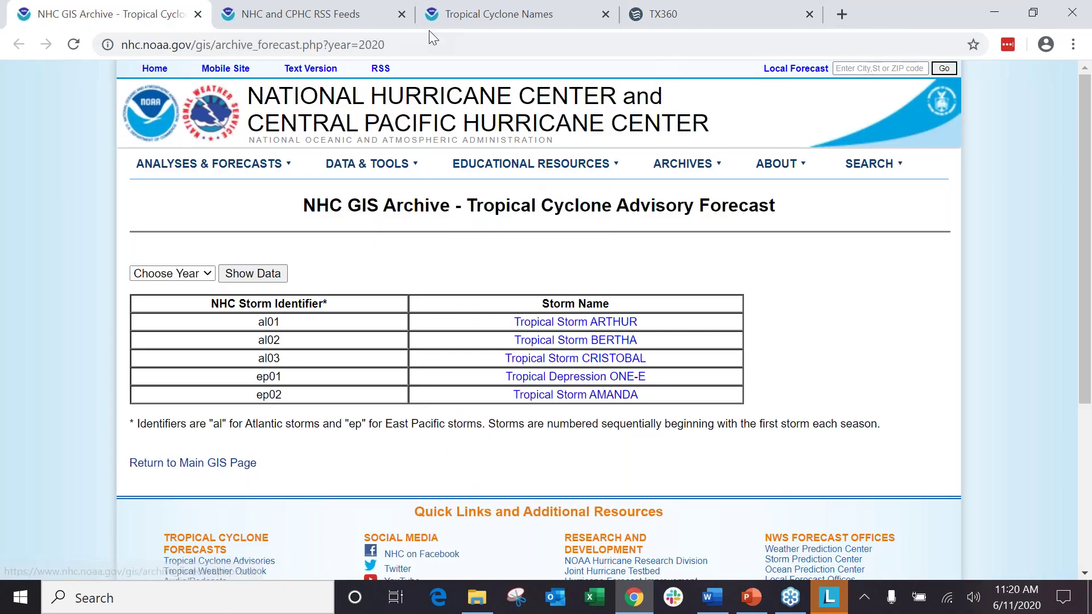
left_click(670, 27)
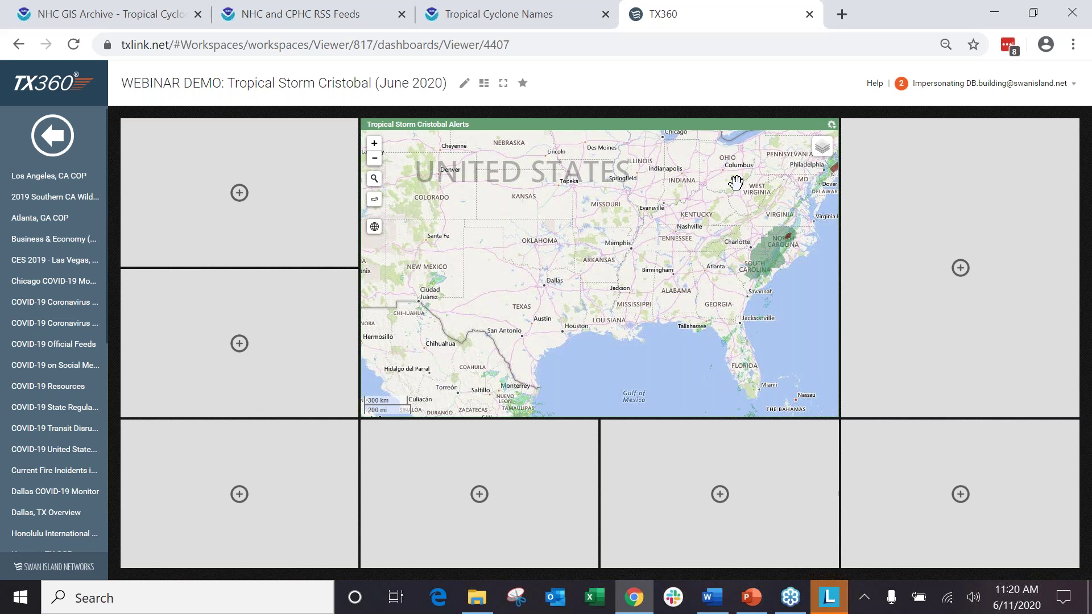
Add the AL032020_024Aadv CONE, TRACK and WW KMZ files from the Cristobal Dashboard folder to the alerts map, and inspect them along the Gulf Coast.
left_click(475, 583)
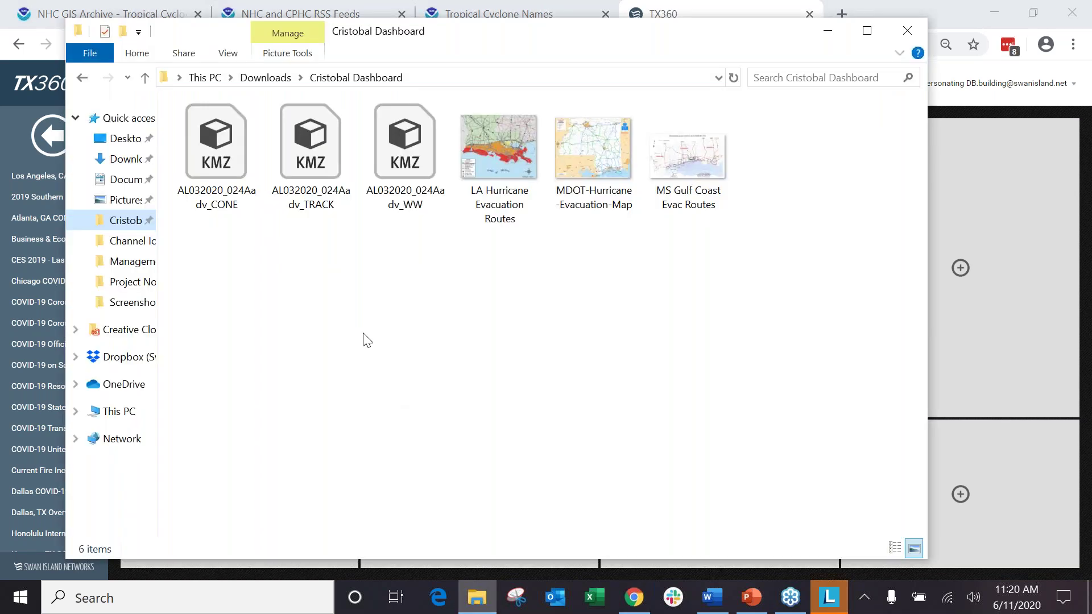
left_click_drag(508, 49, 831, 403)
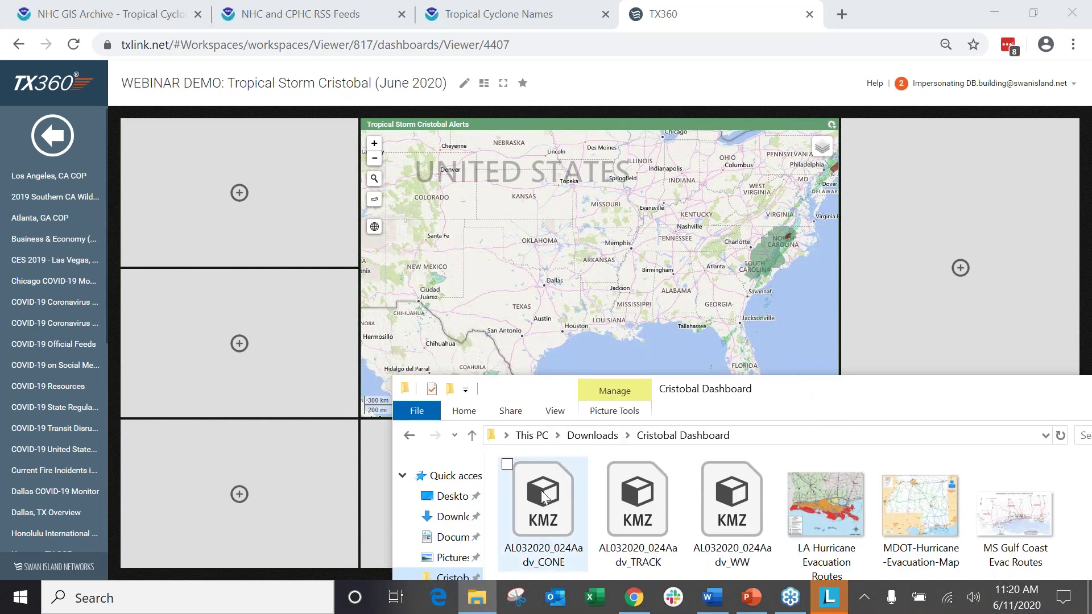
left_click_drag(534, 497, 558, 311)
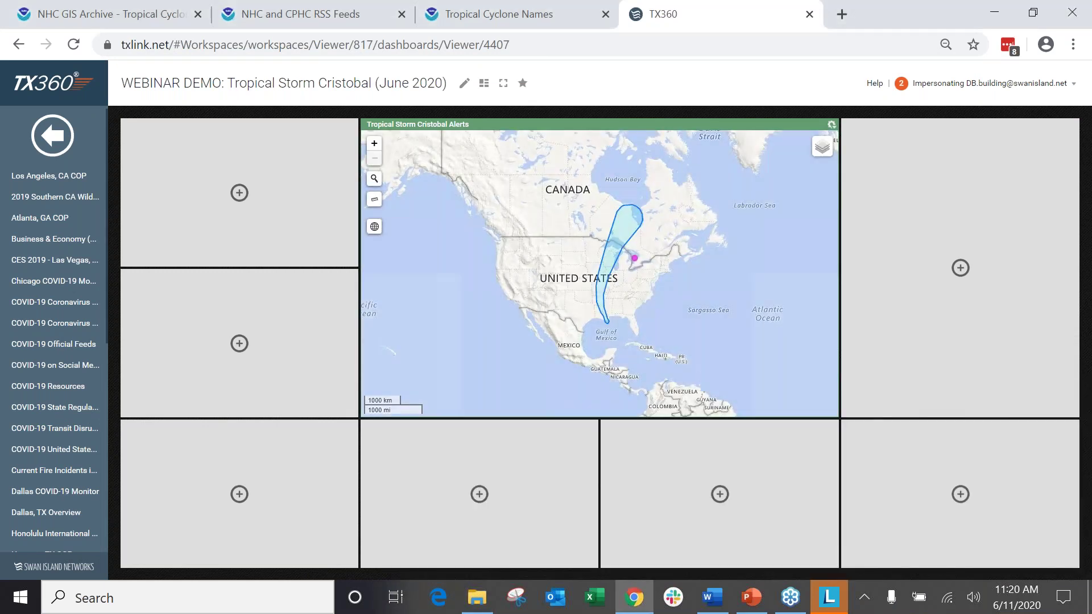
left_click(477, 597)
left_click_drag(637, 503, 667, 329)
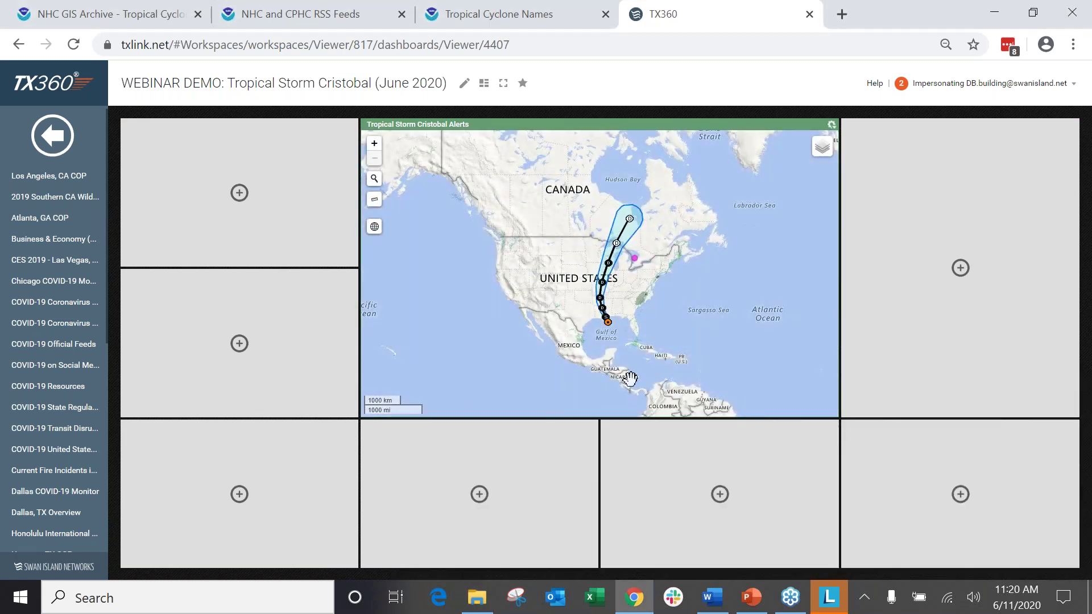
left_click(477, 597)
left_click_drag(717, 500, 703, 326)
scroll(610, 333, "up", 2)
scroll(610, 333, "up", 5)
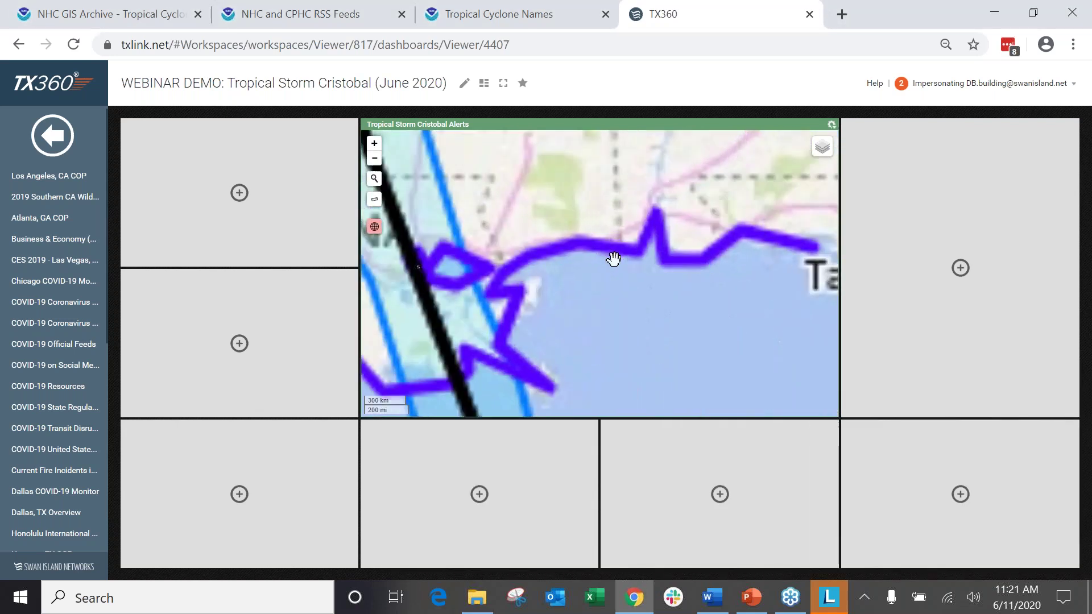
scroll(538, 338, "down", 2)
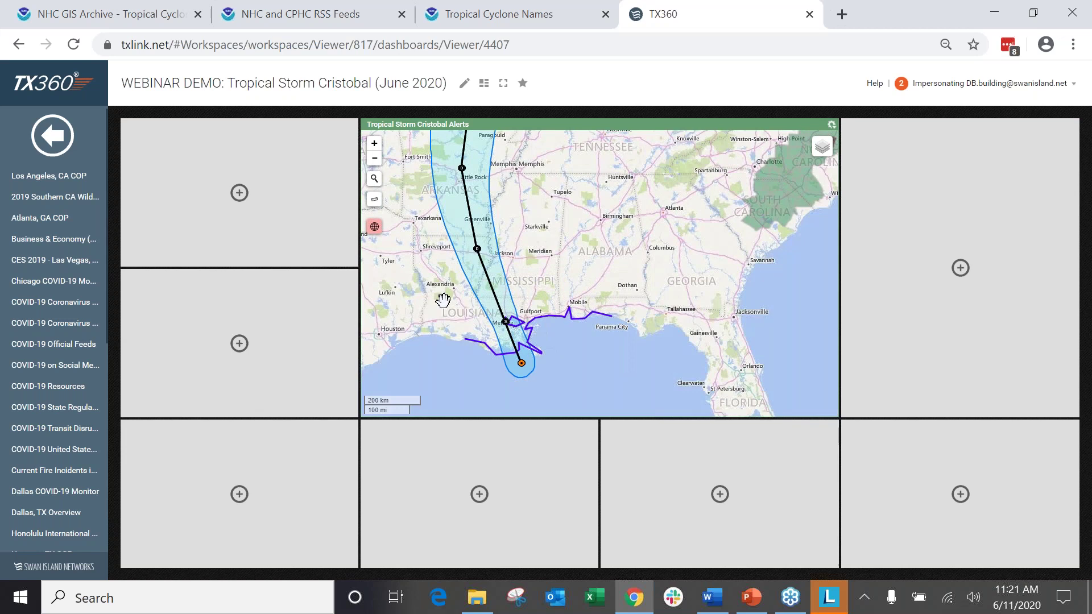
scroll(549, 294, "down", 3)
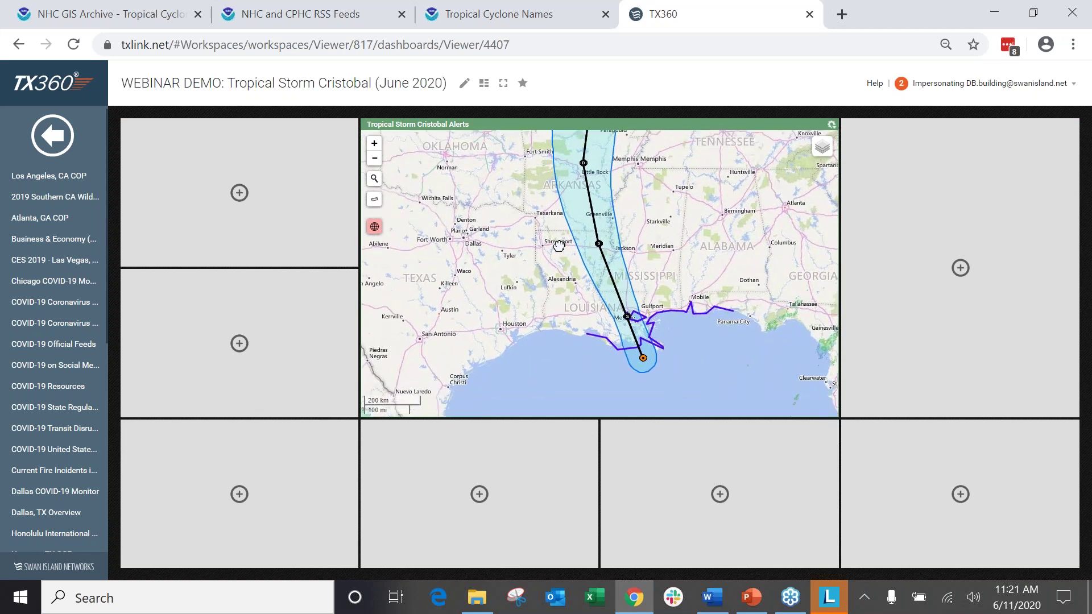
left_click_drag(545, 239, 590, 316)
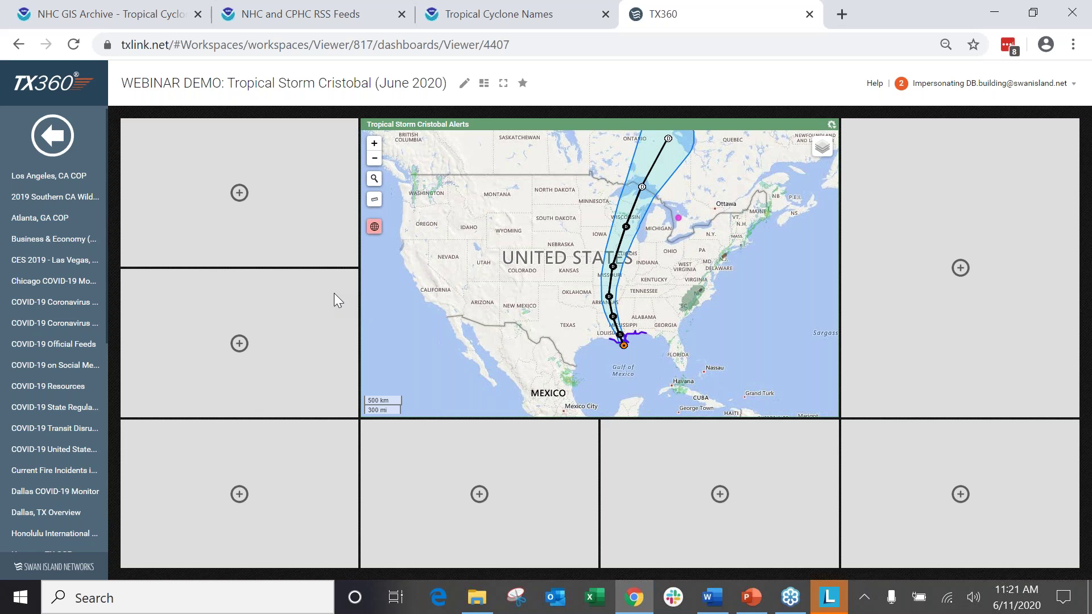
Add an event list/map gadget to the tall empty cell beside the map, titled "NHC/NOAA Cristobal Updates" and in List mode.
left_click(962, 269)
left_click(584, 248)
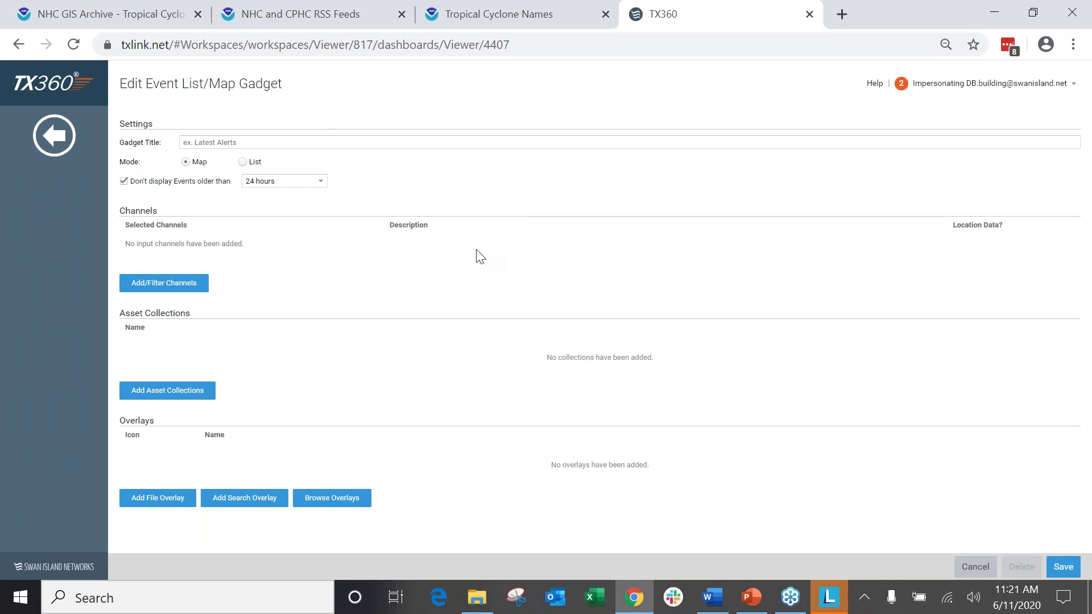
left_click(311, 143)
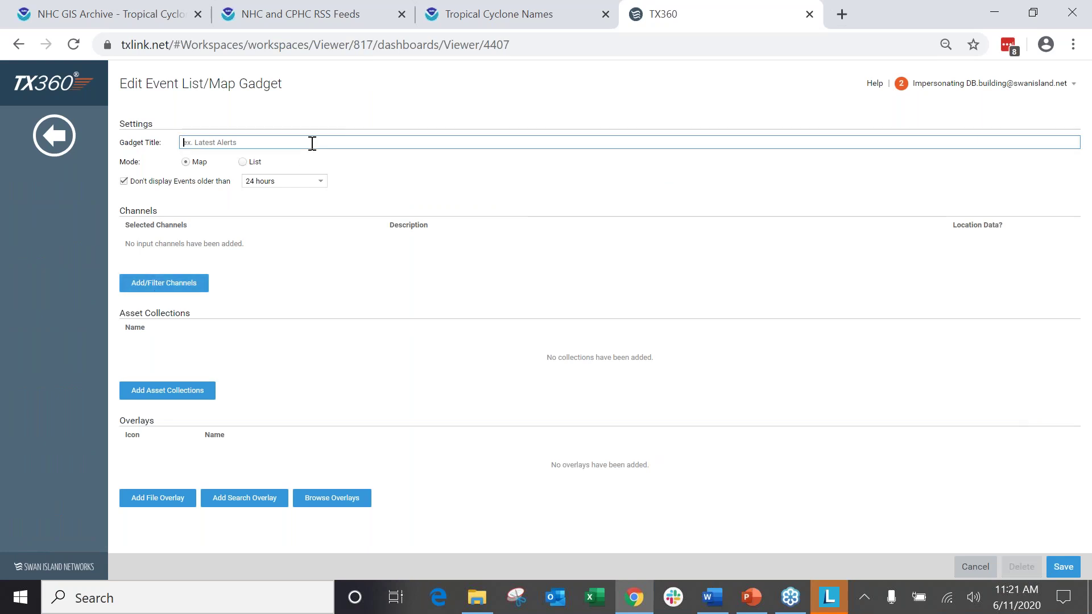
type("NHC/NOAA Cristob")
type("al Updates")
left_click(243, 161)
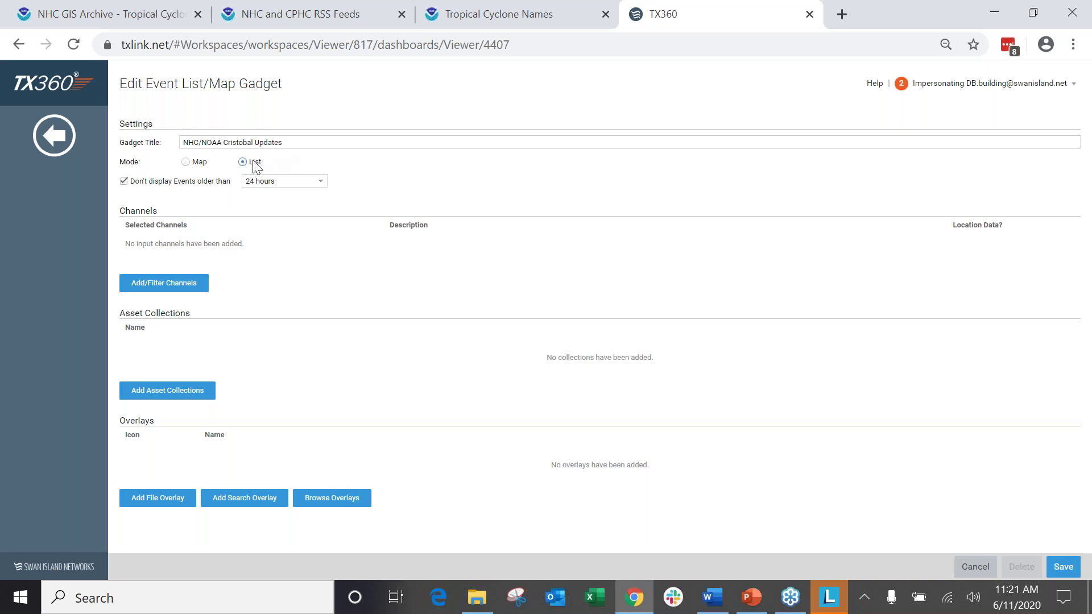
Change the age limit for events displayed in the NHC/NOAA updates gadget.
left_click(301, 181)
scroll(291, 267, "down", 2)
left_click(294, 353)
Start adding channels to the updates gadget, showing only those in the 2020 Hurricane Season workspace.
left_click(206, 284)
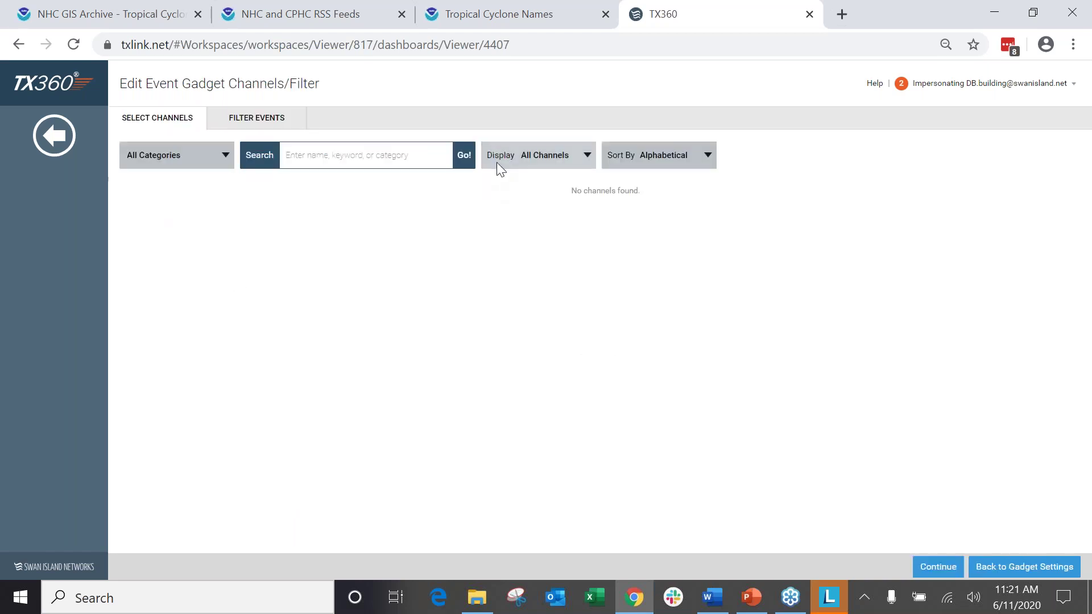
left_click(497, 162)
scroll(555, 284, "down", 2)
left_click(554, 312)
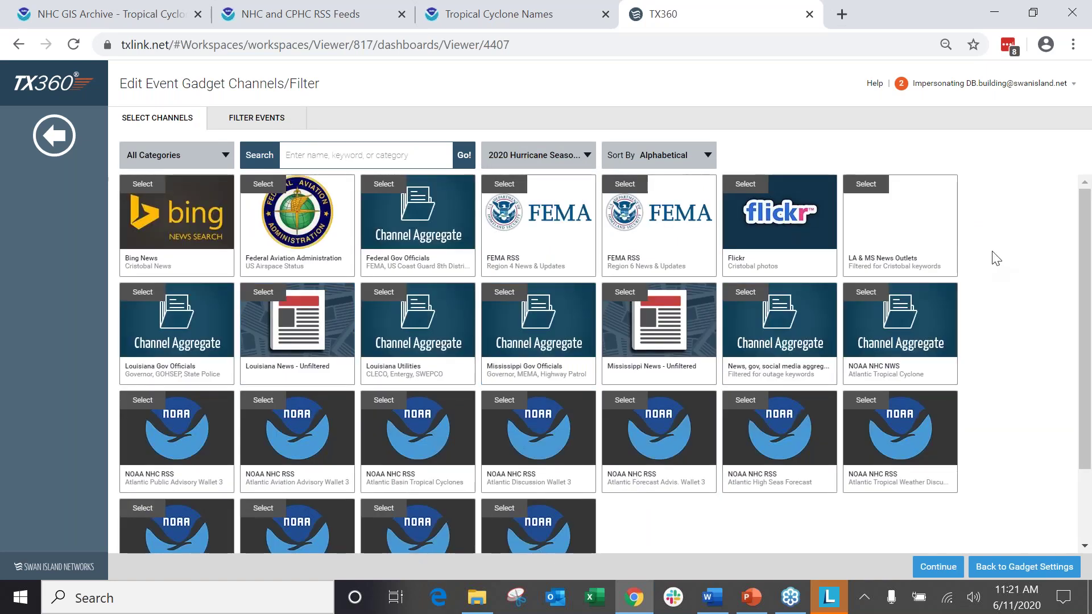
Review which source channels make up the NOAA NHC NWS Atlantic Tropical Cyclone aggregate, using a separate tab, and return to the channel list.
scroll(995, 256, "down", 2)
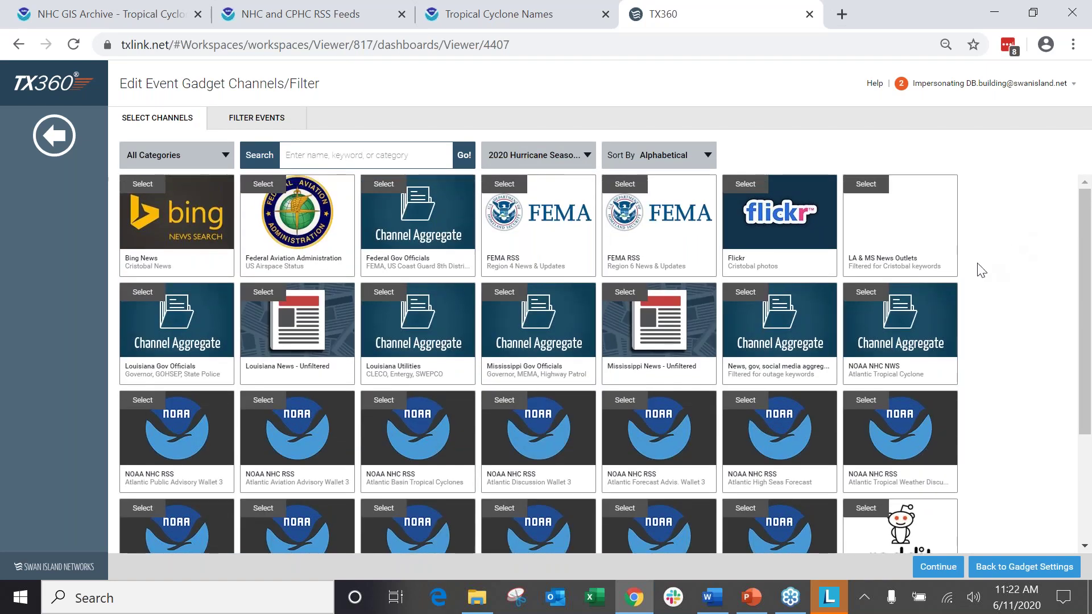
scroll(980, 271, "down", 3)
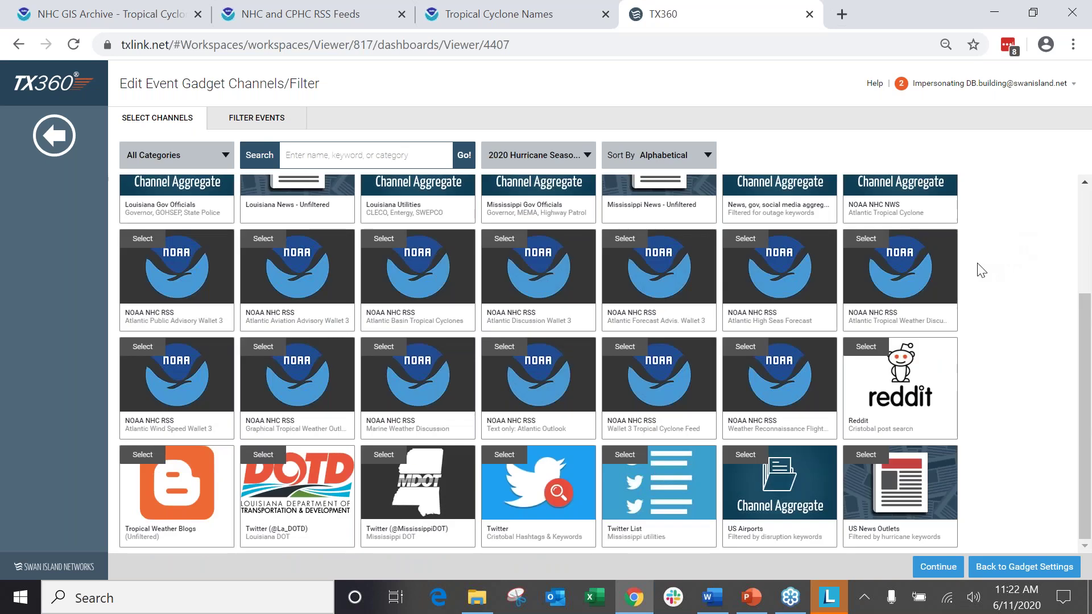
scroll(981, 270, "up", 3)
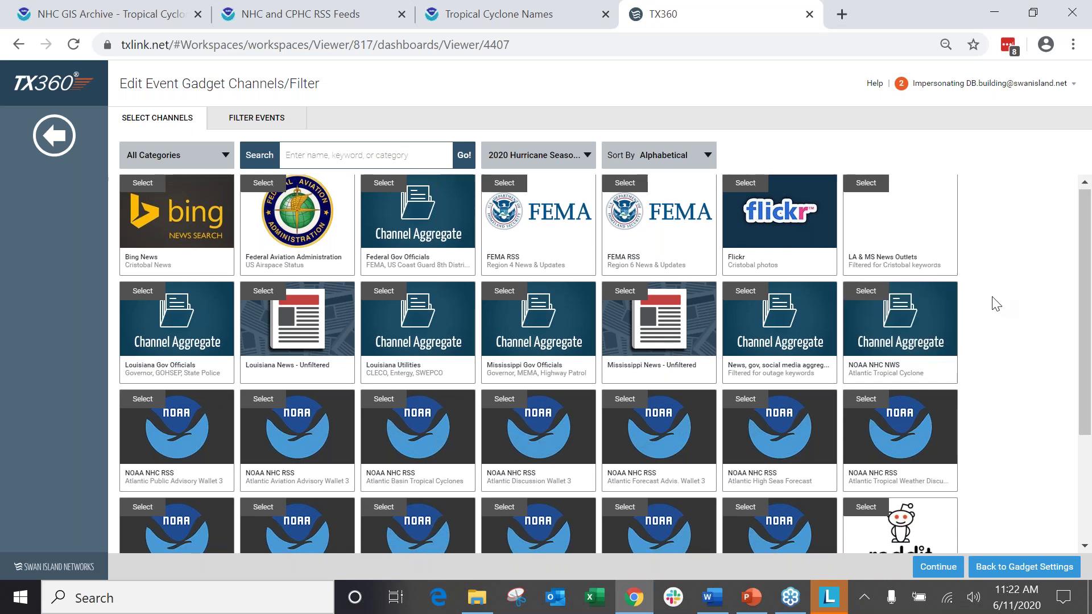
scroll(853, 451, "down", 2)
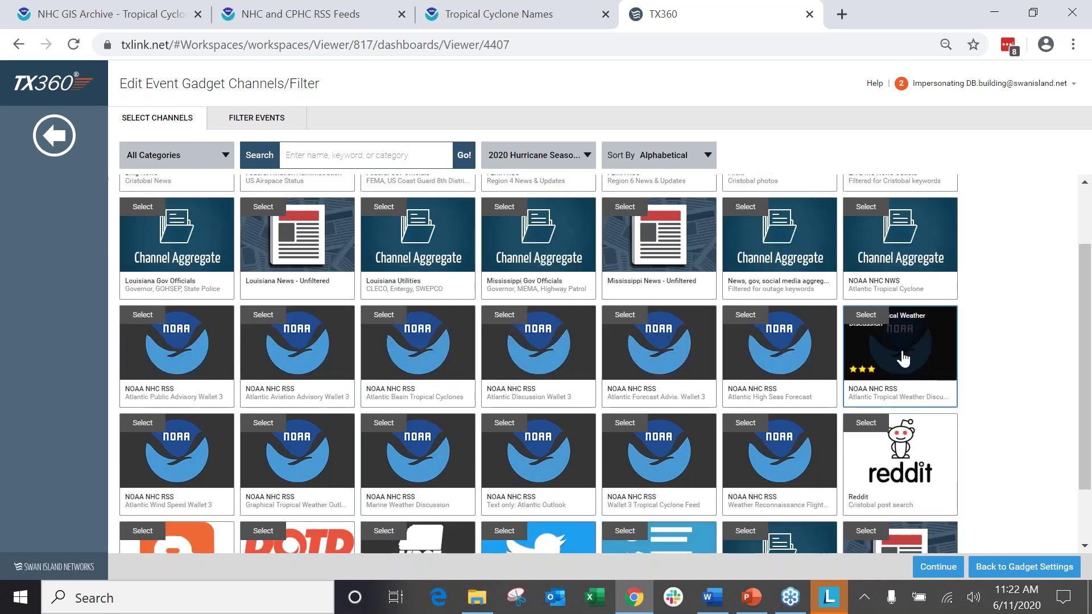
right_click(912, 254)
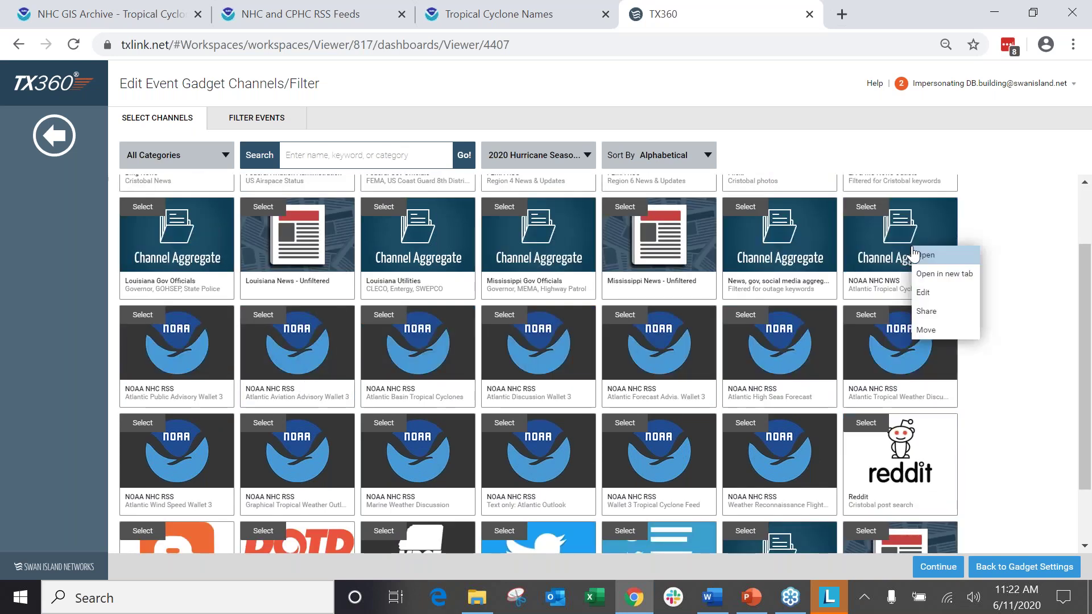
left_click(938, 268)
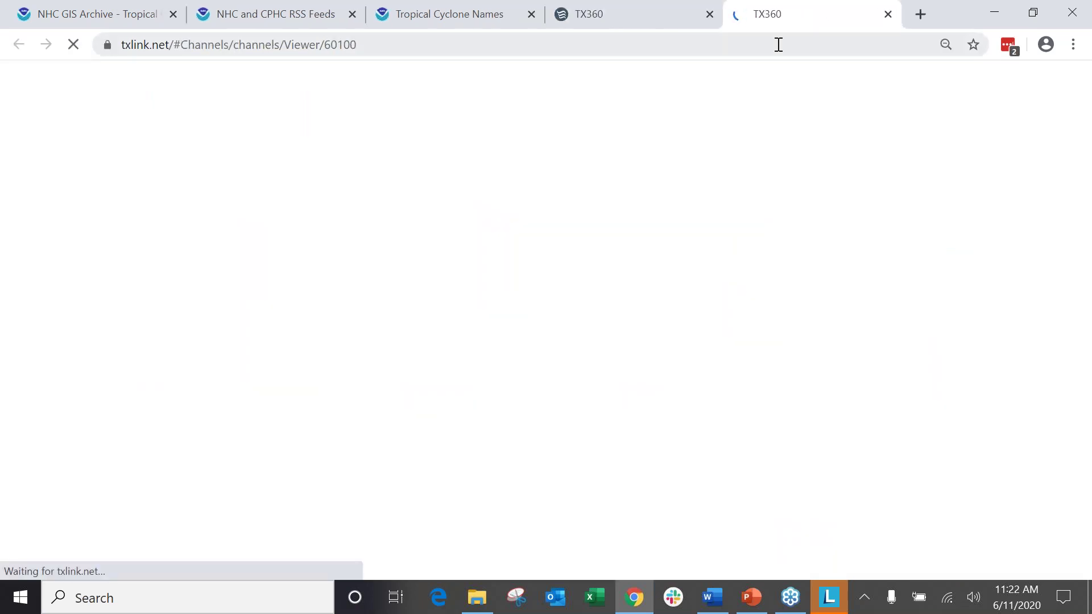
left_click(966, 568)
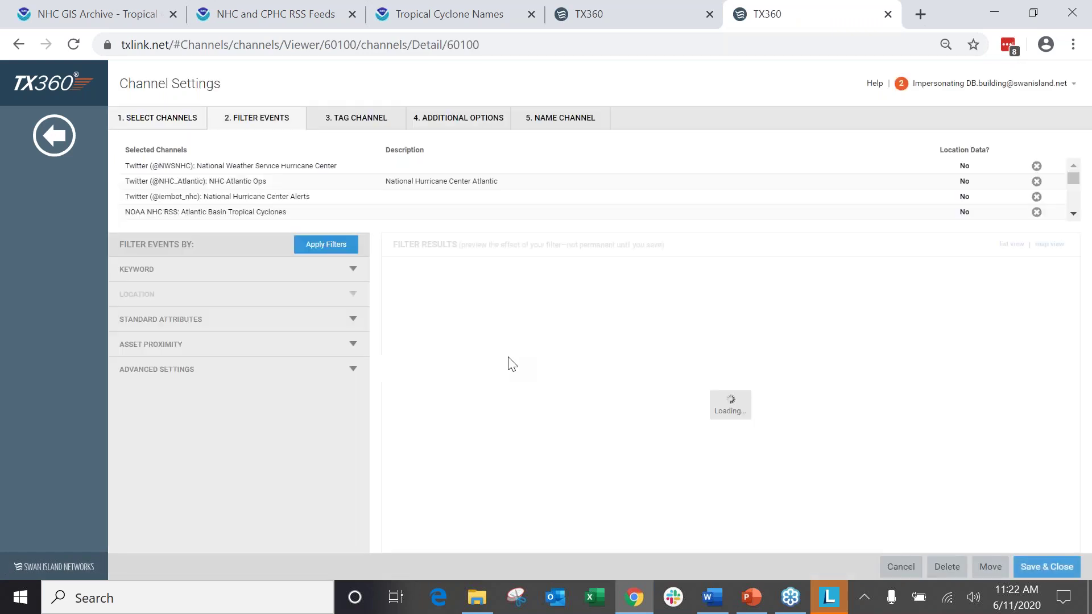
left_click(123, 122)
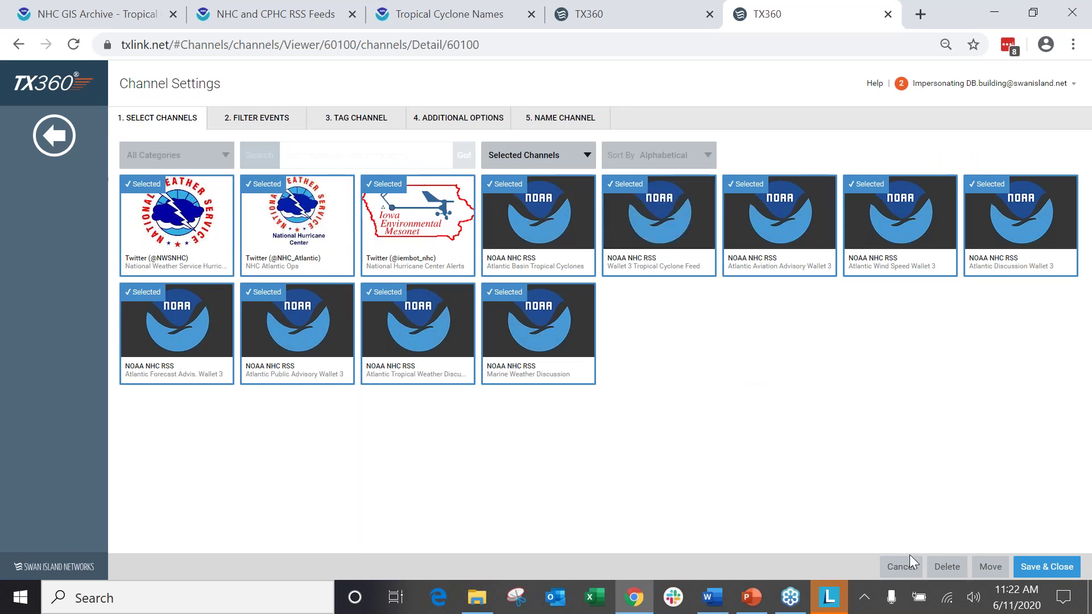
left_click(889, 14)
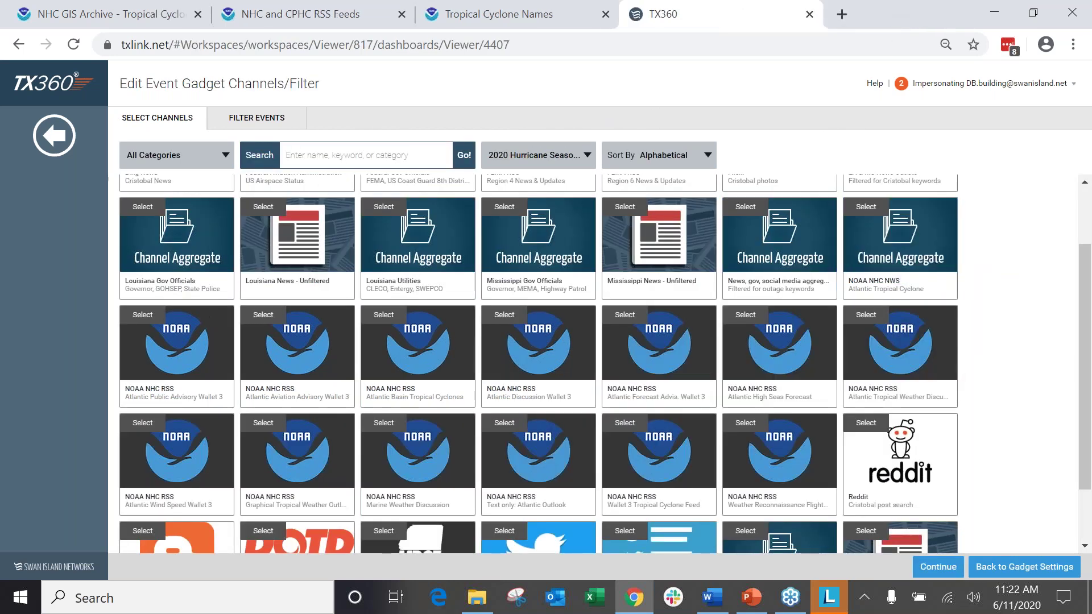
Select the unfiltered Tropical Weather Blogs channel and preview its recent events for irrelevant posts.
scroll(229, 333, "down", 2)
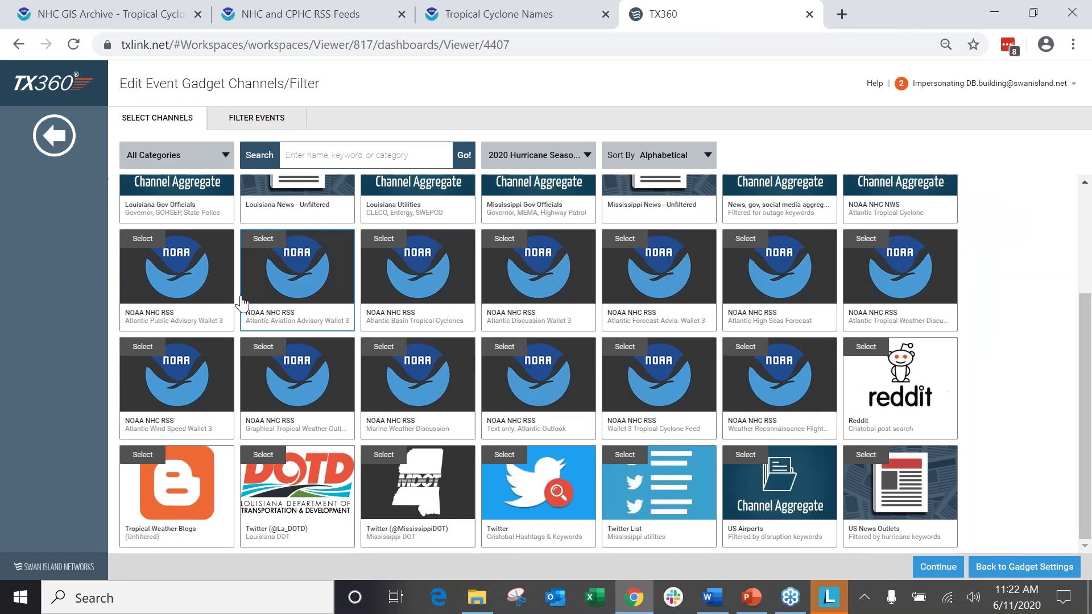
left_click(148, 461)
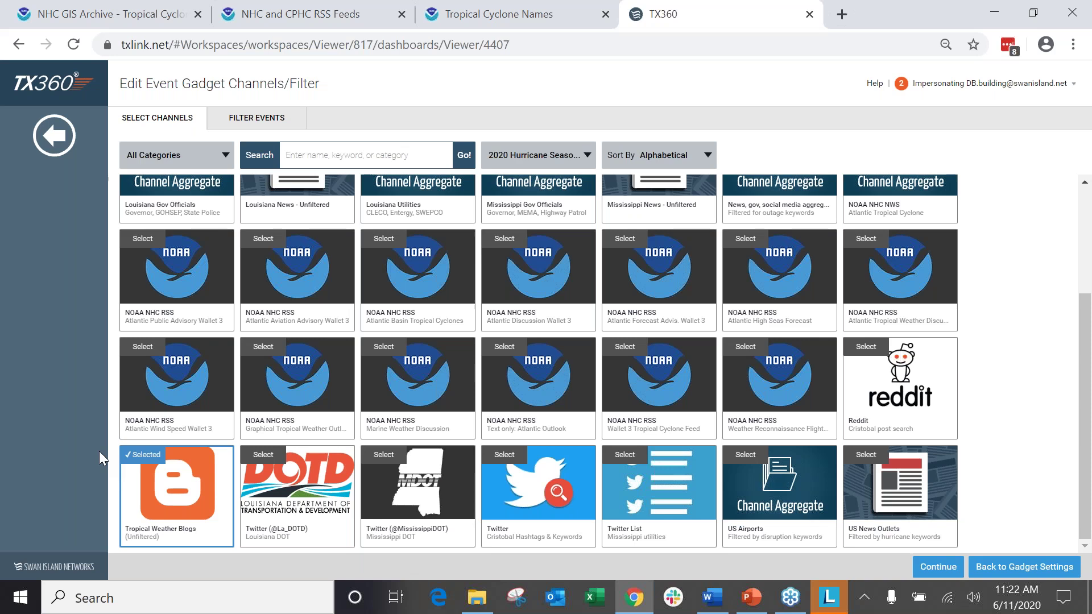
left_click(232, 121)
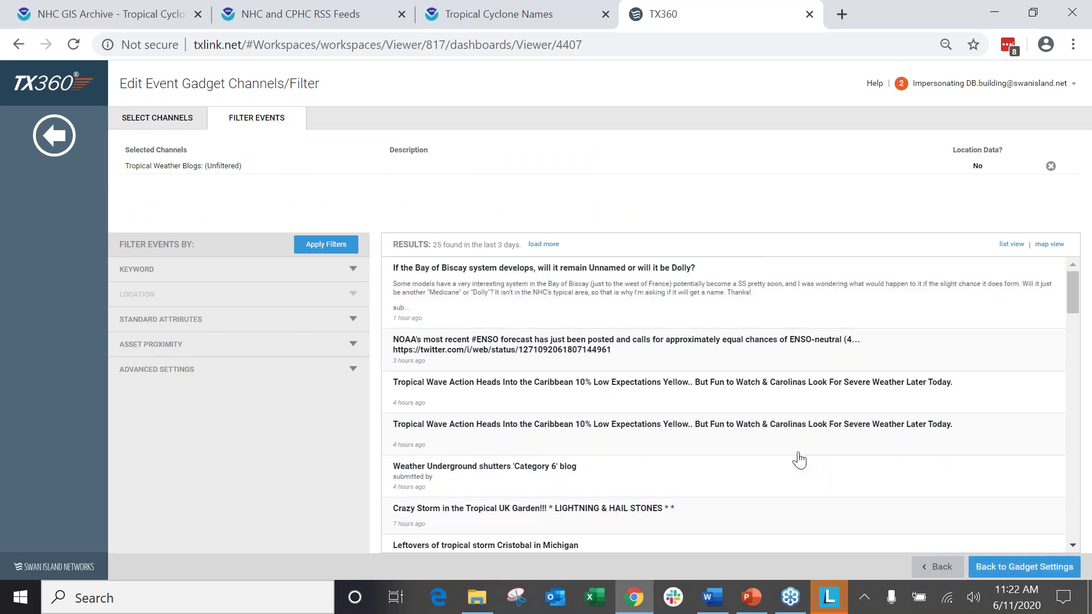
scroll(879, 335, "down", 5)
scroll(878, 336, "up", 5)
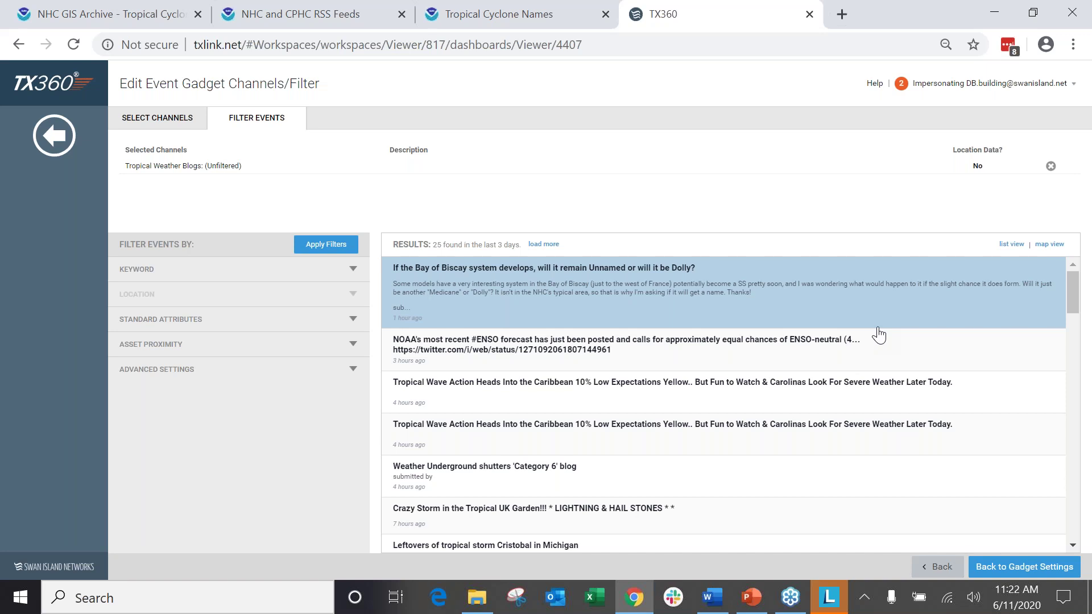
scroll(879, 335, "down", 2)
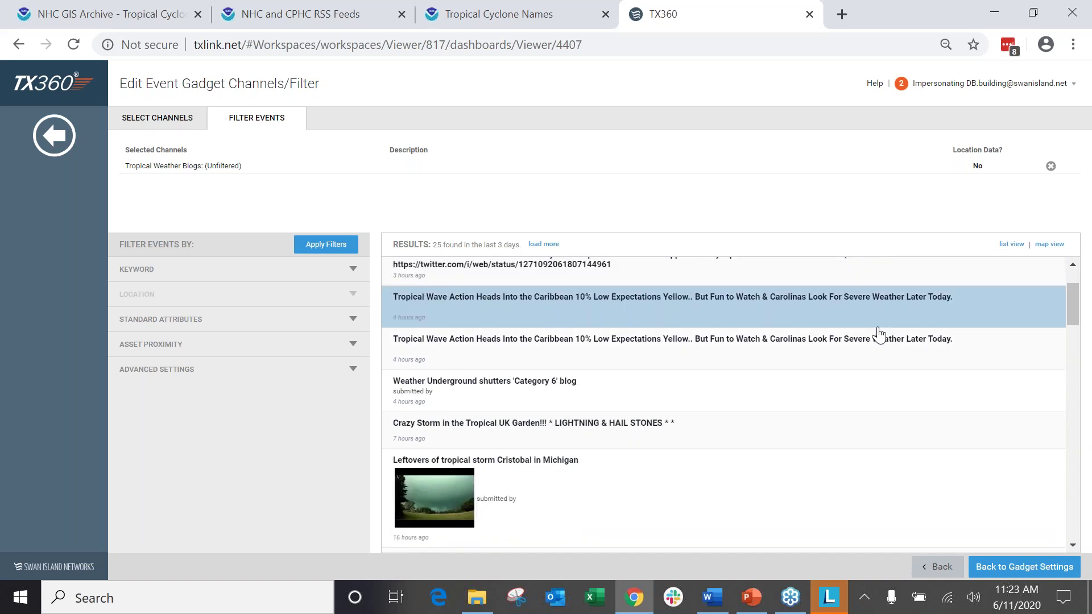
scroll(879, 336, "up", 2)
Exclude Tropical Weather Blogs events whose title contains any of "hail stones, ?, africa" and apply the filter.
left_click(267, 272)
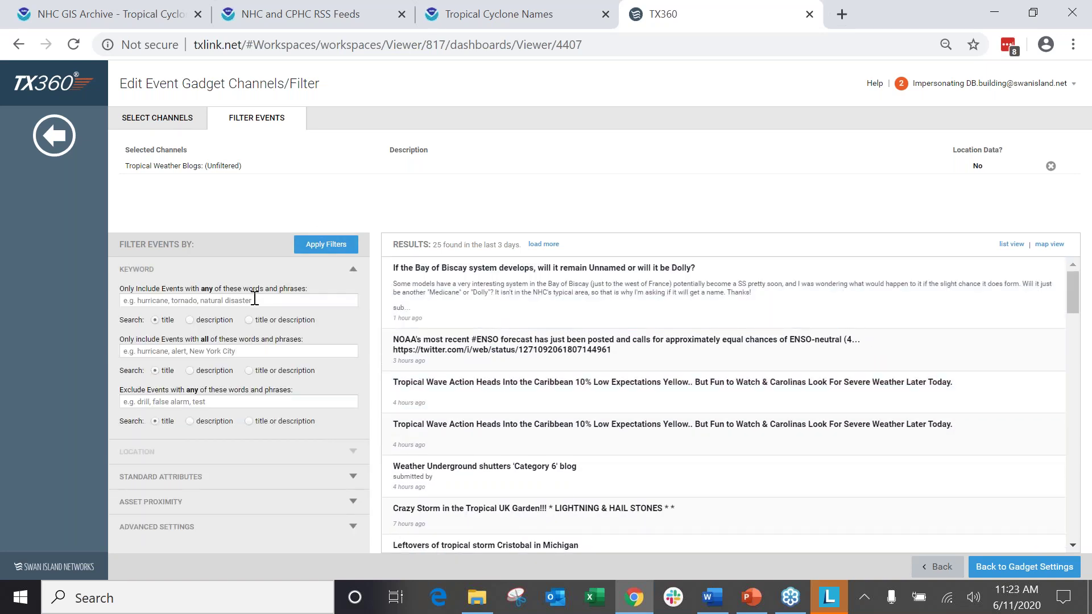
left_click(273, 404)
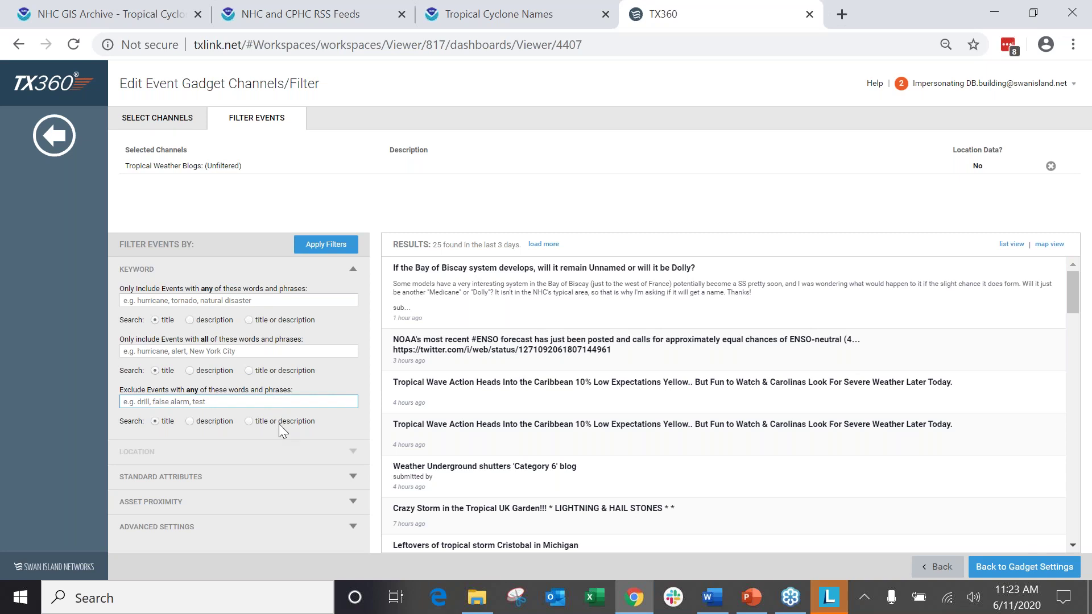
type("hail stones,")
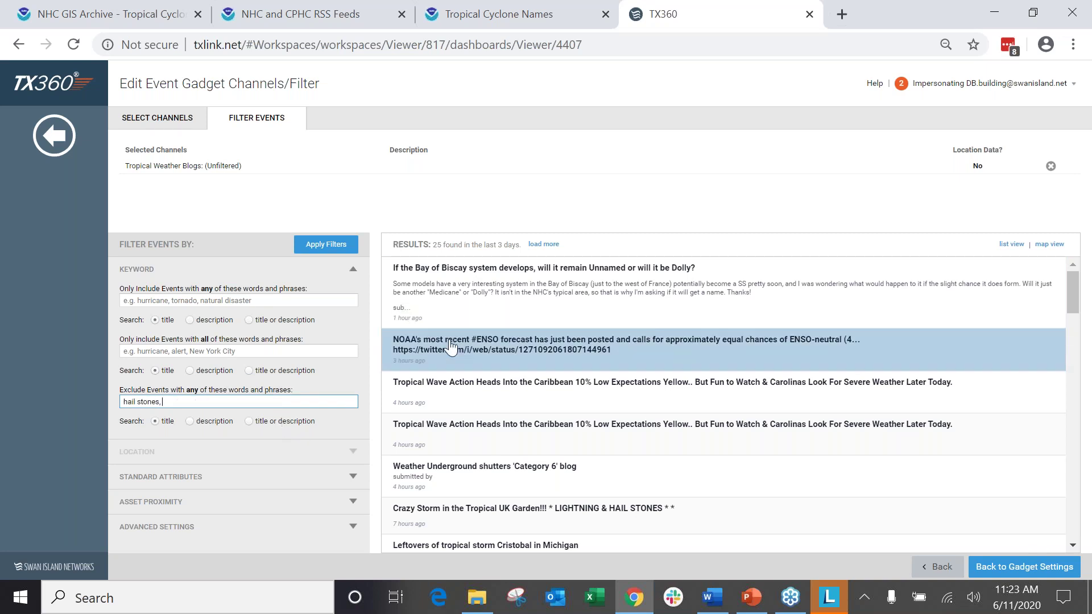
scroll(451, 347, "down", 8)
scroll(697, 358, "down", 3)
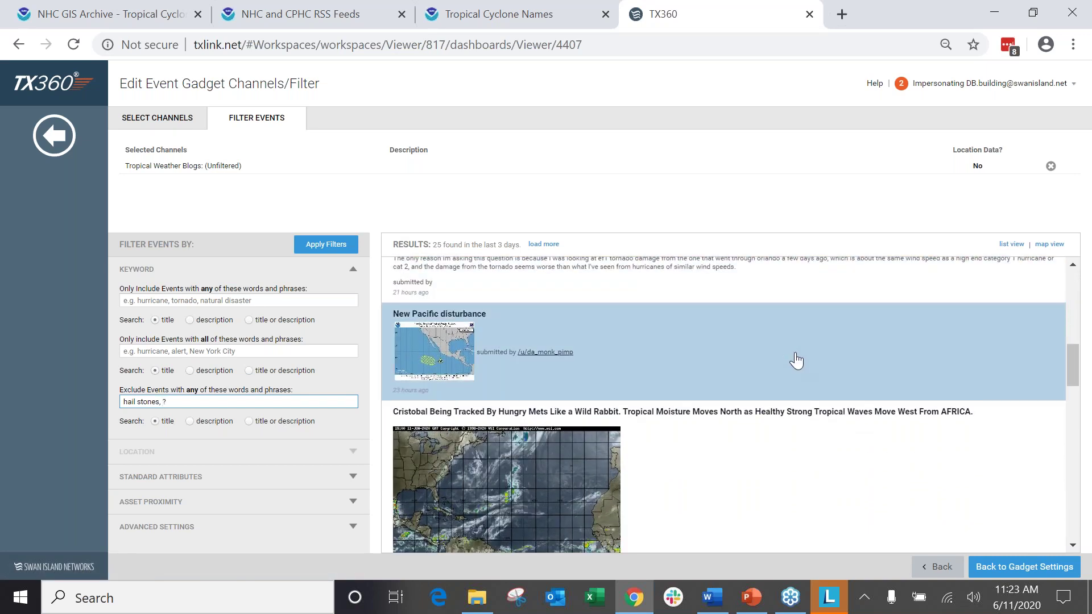
scroll(796, 360, "down", 2)
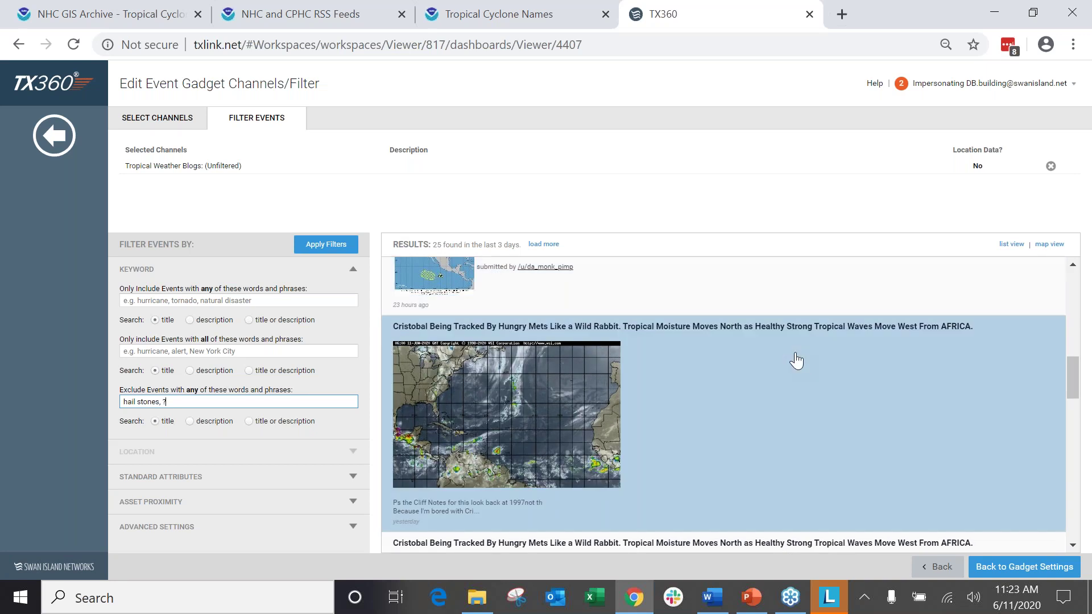
type(", aff")
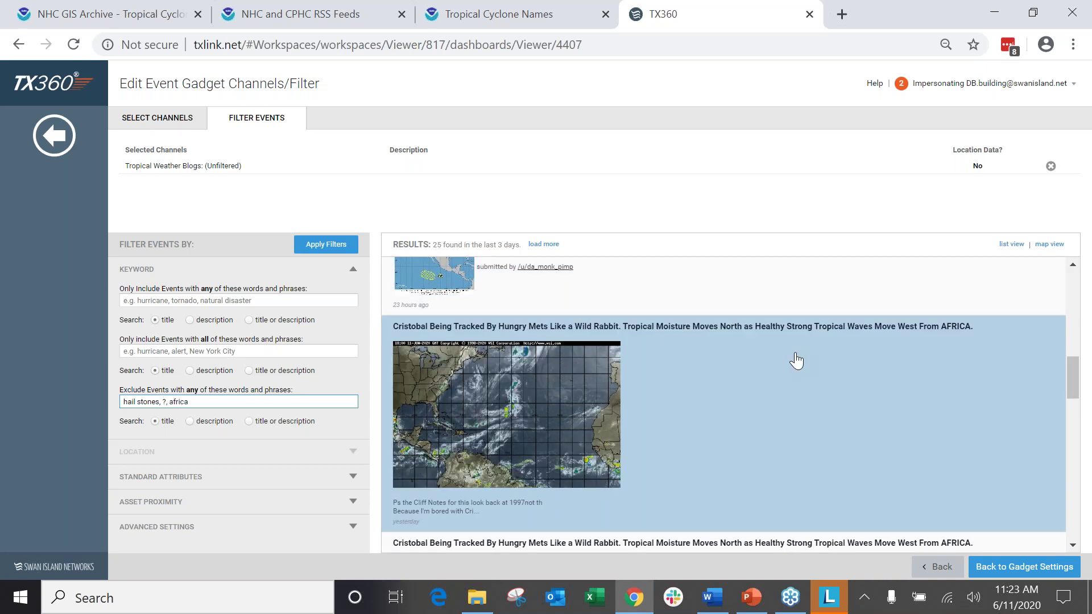
type("ica")
key("Return")
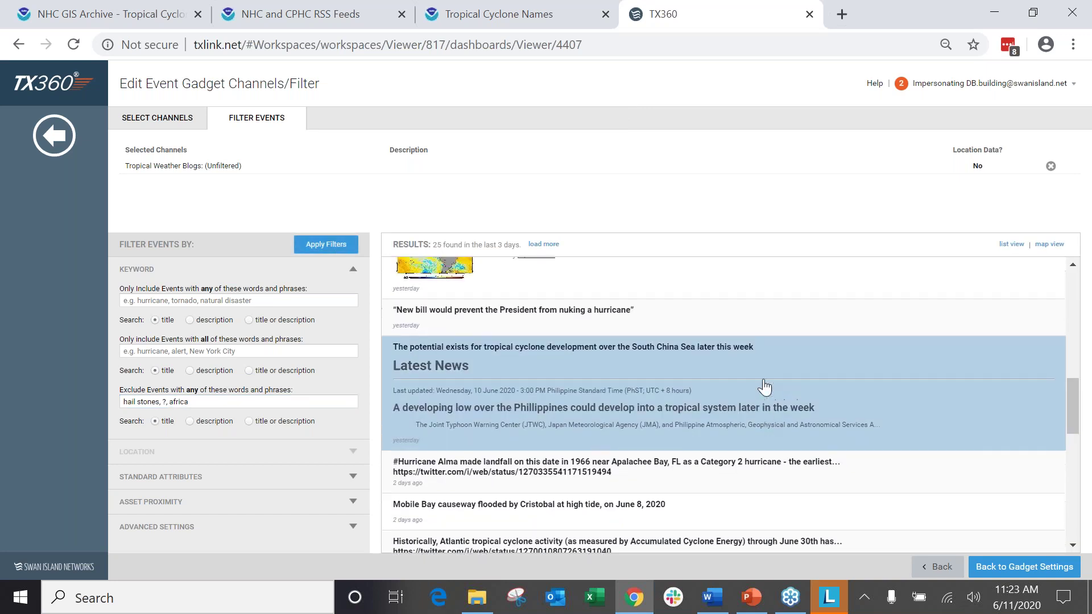
Clear the excluded keywords from the blogs channel filter and save the updates gadget.
scroll(764, 388, "up", 8)
triple_click(314, 398)
key("BackSpace")
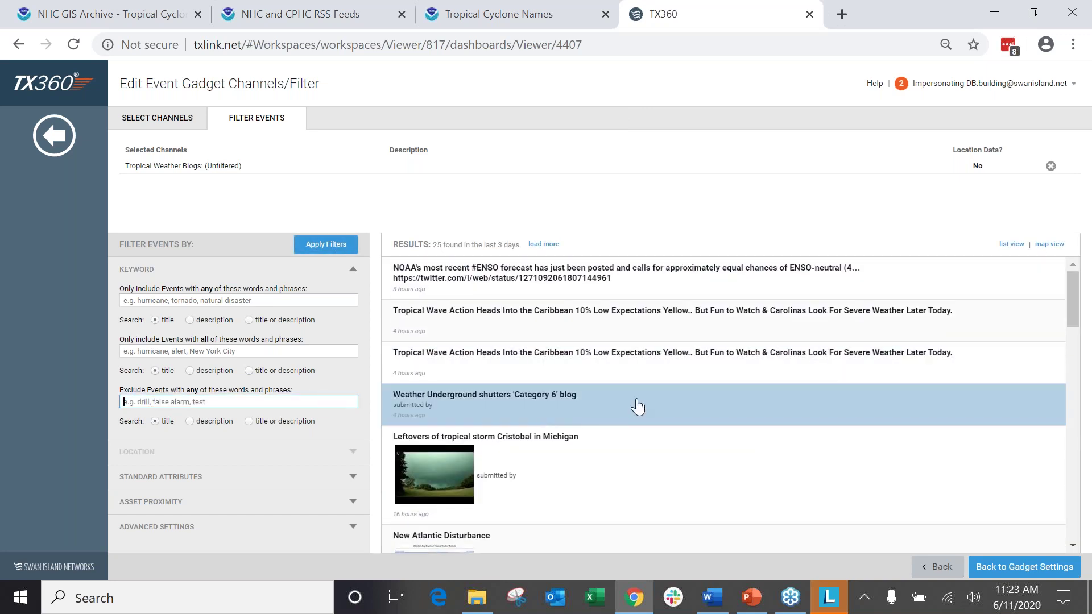
left_click(1063, 570)
left_click(1066, 571)
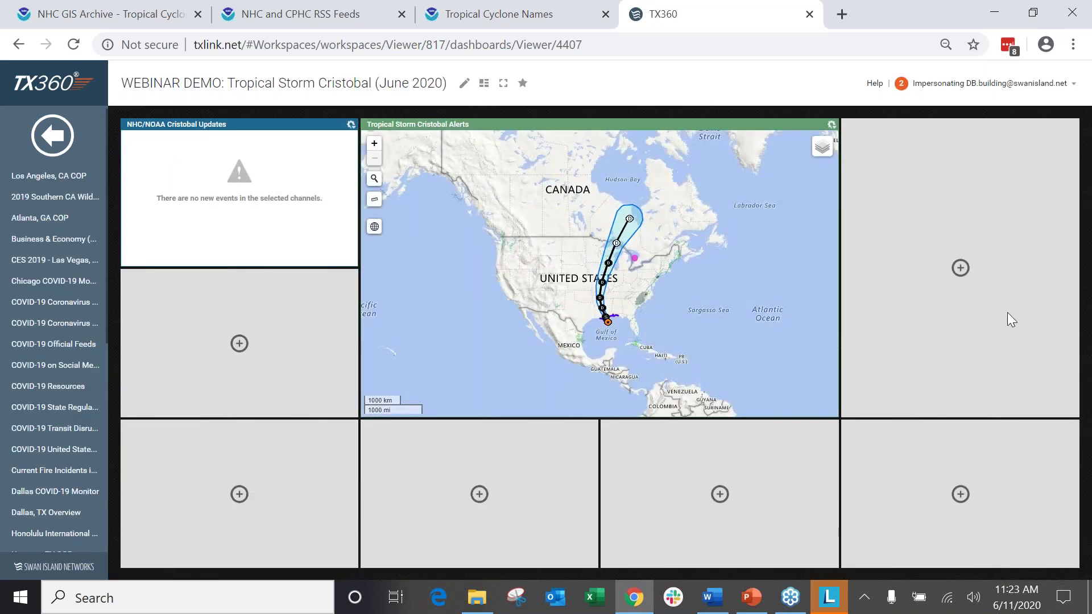
Try the updates and map gadgets in different dashboard slots, ending with the map in the large central slot and the updates beside it.
left_click_drag(303, 124, 968, 181)
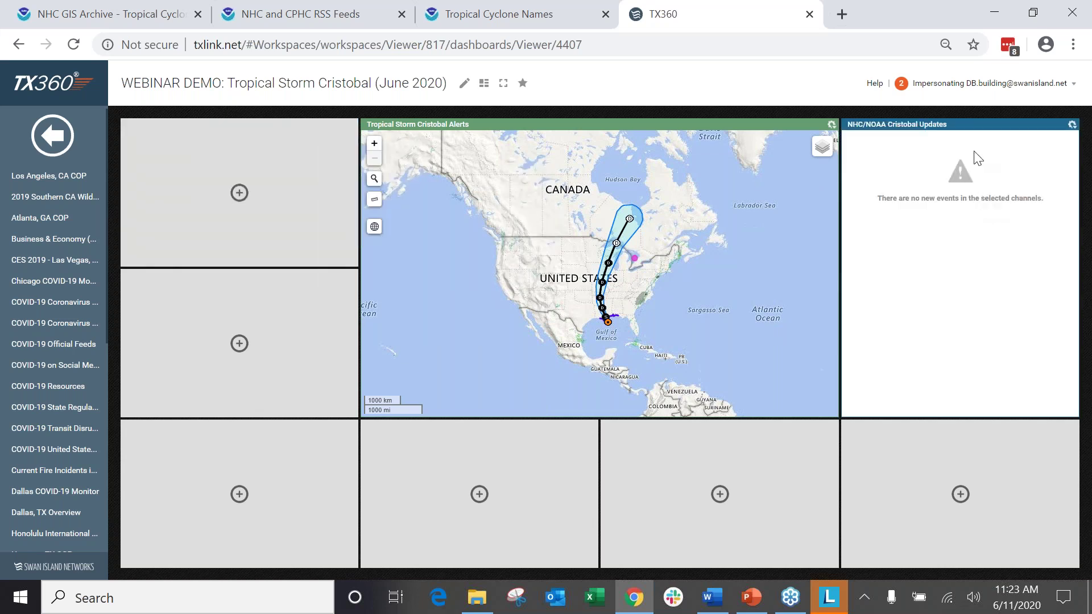
left_click_drag(980, 126, 744, 450)
left_click_drag(634, 124, 984, 195)
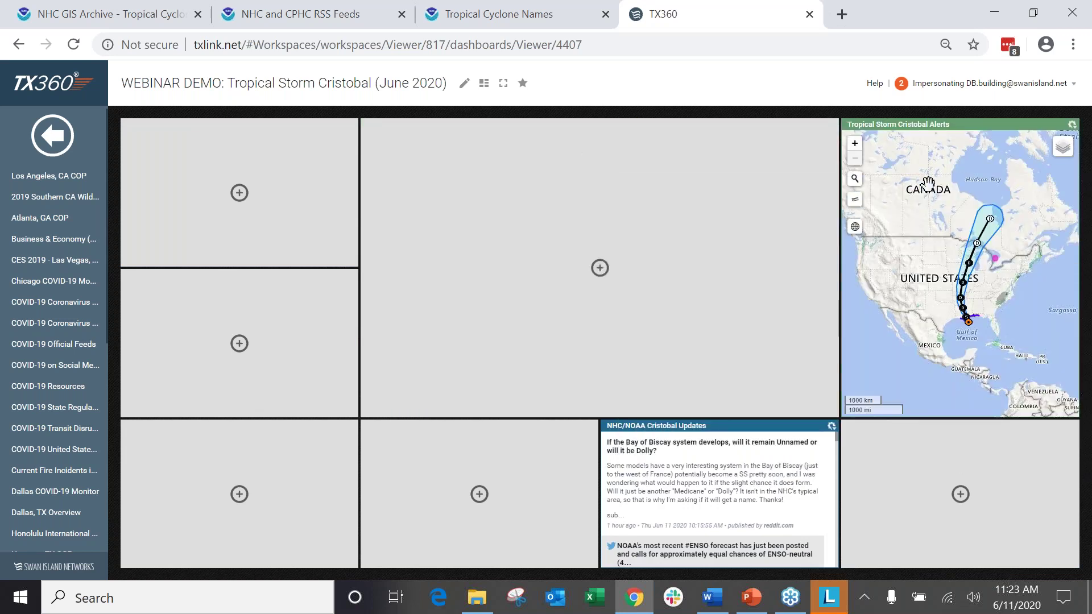
left_click_drag(769, 425, 751, 302)
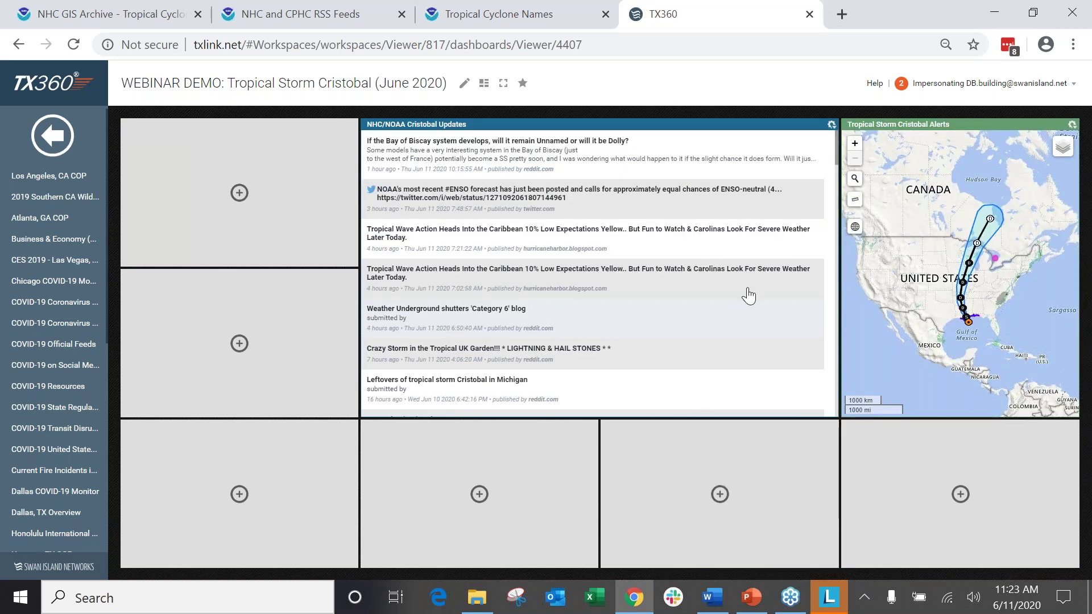
left_click_drag(847, 124, 665, 126)
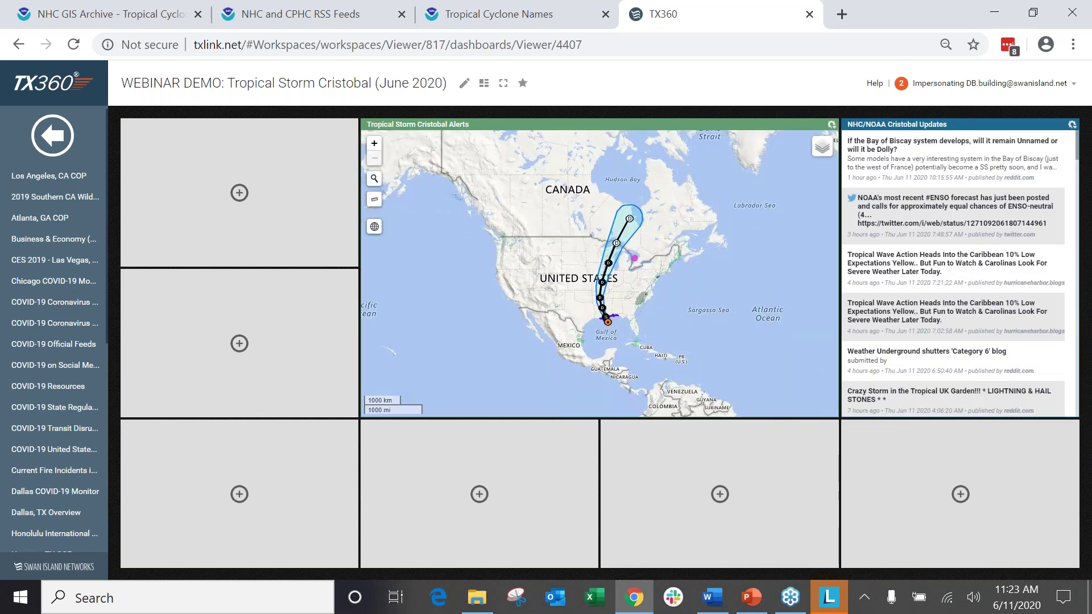
Retitle the updates gadget "NHC/NOAA/Meteorologists Cristobal Updates", save it, and move it to the tall slot beside the map.
left_click(1071, 124)
left_click(1054, 143)
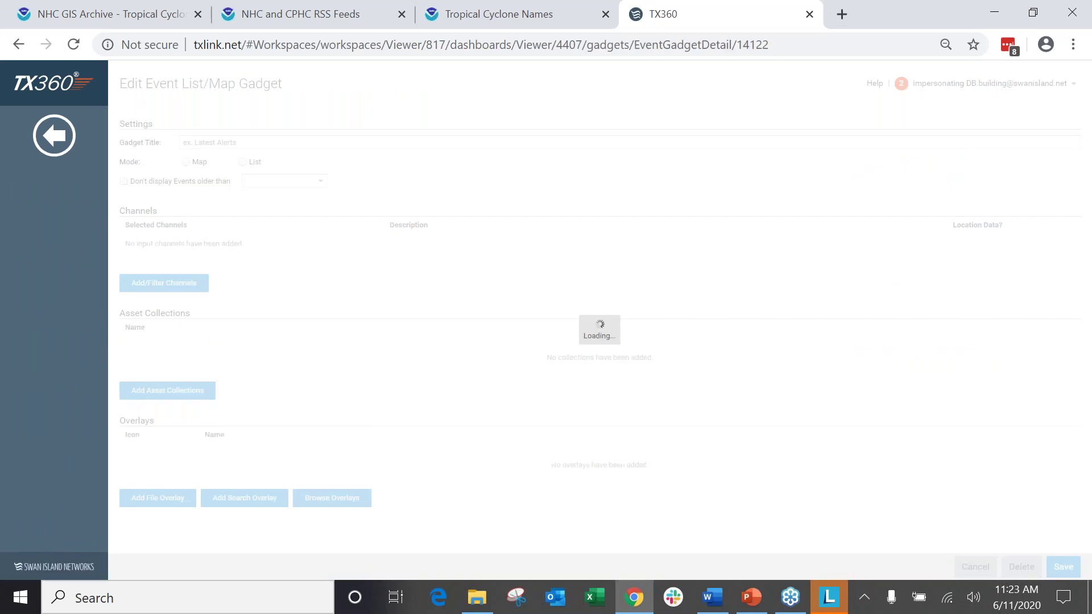
left_click(228, 142)
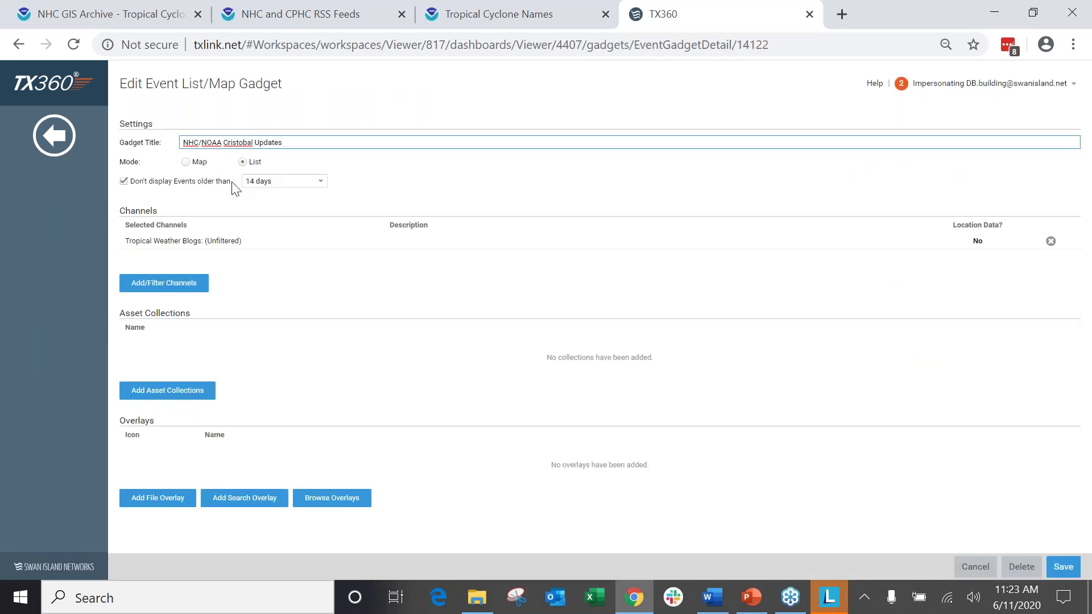
type("/Meteorology")
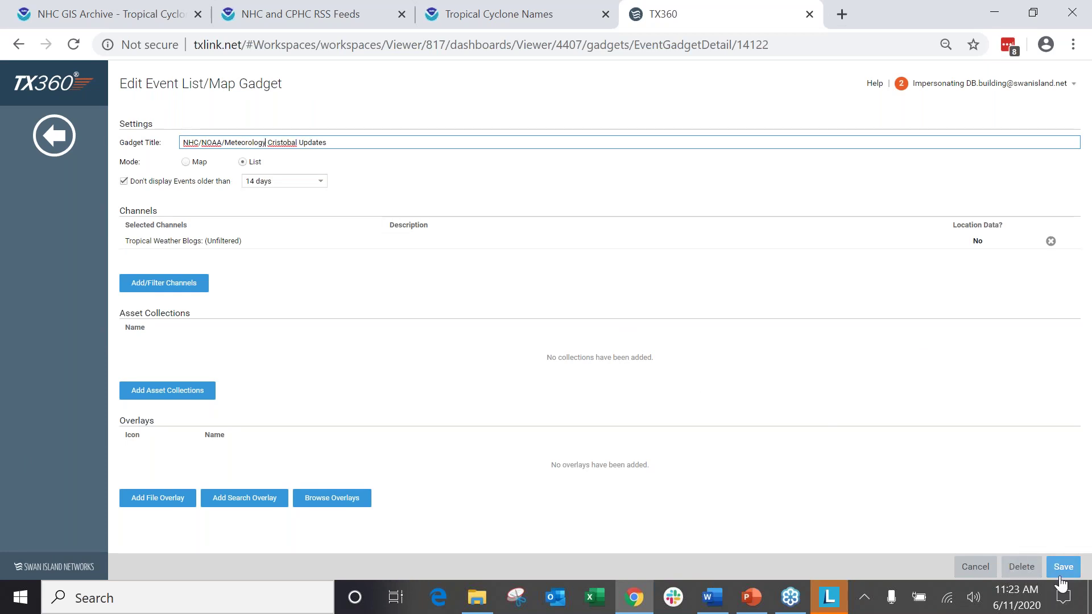
key("BackSpace")
type("ists")
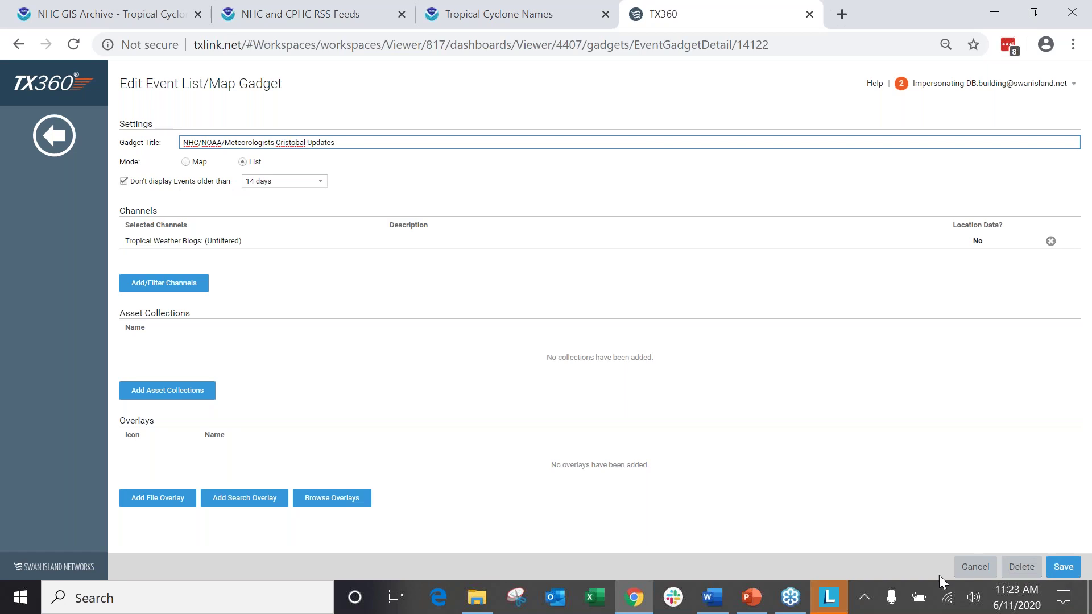
left_click(1057, 563)
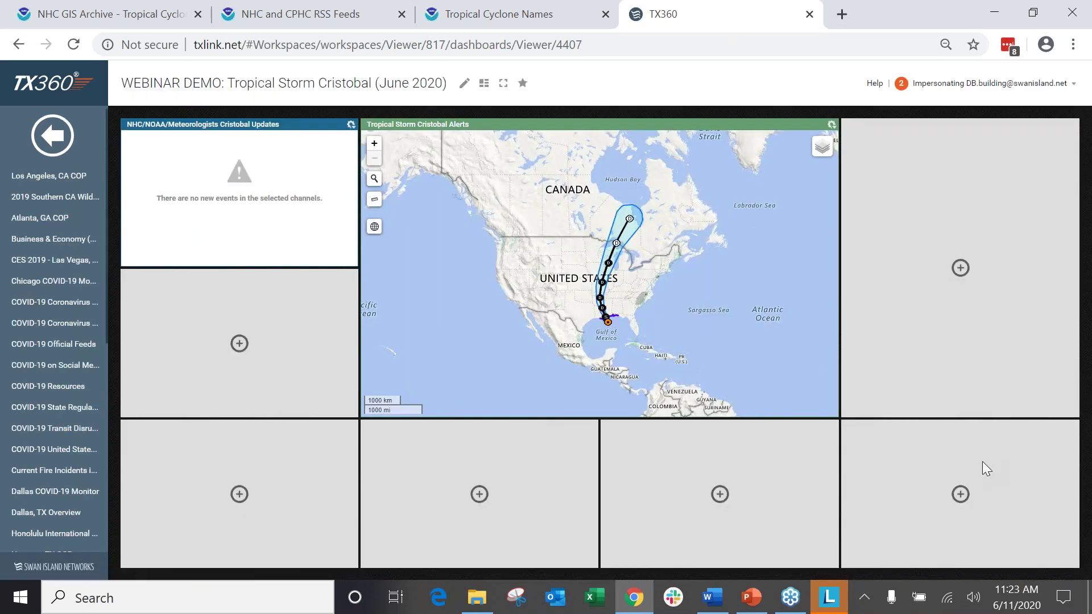
left_click_drag(324, 125, 1038, 218)
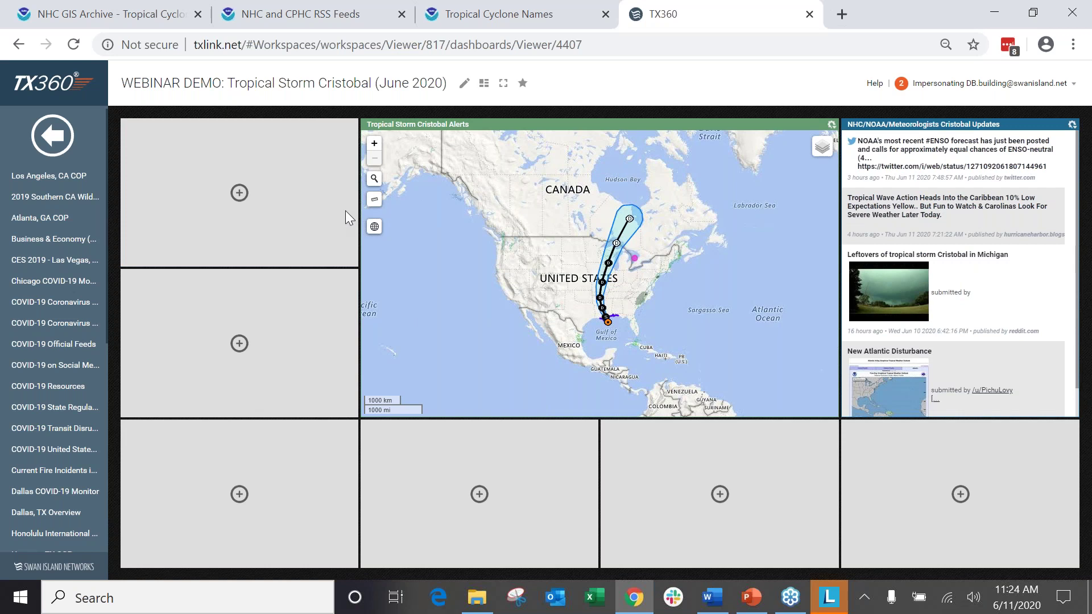
Add an Event List/Map gadget in the empty upper-left slot, titled "State/Federal Officials", in List mode, hiding events older than 14 days.
left_click(239, 193)
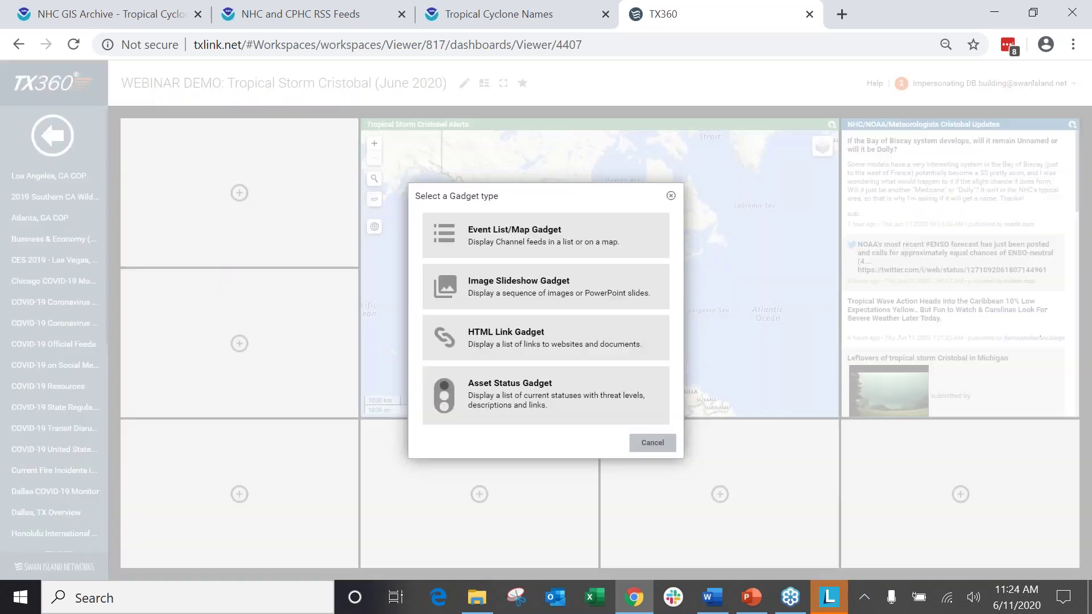
left_click(453, 244)
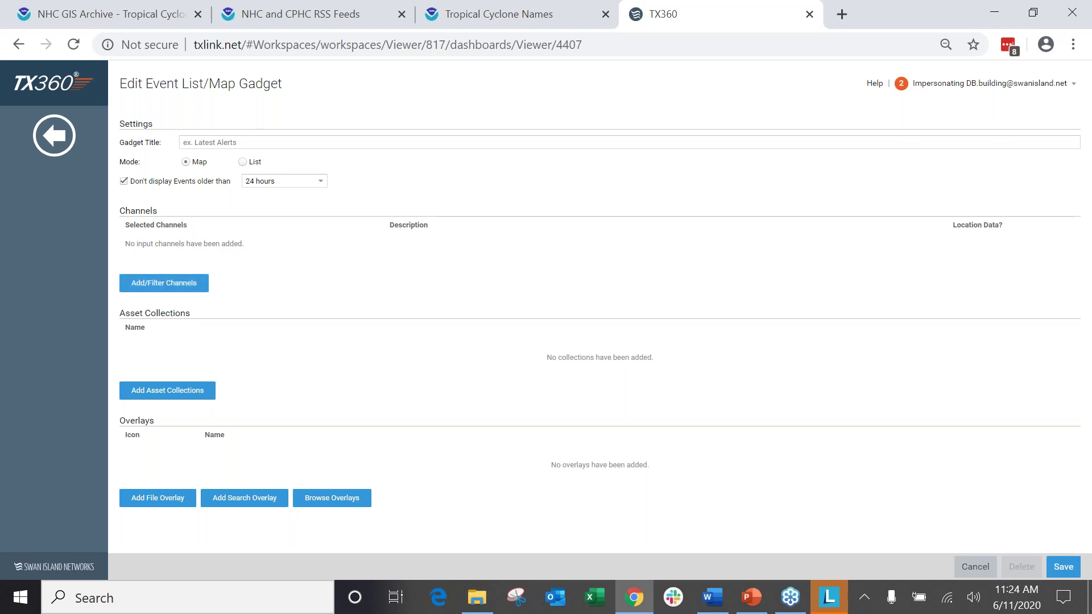
left_click(210, 143)
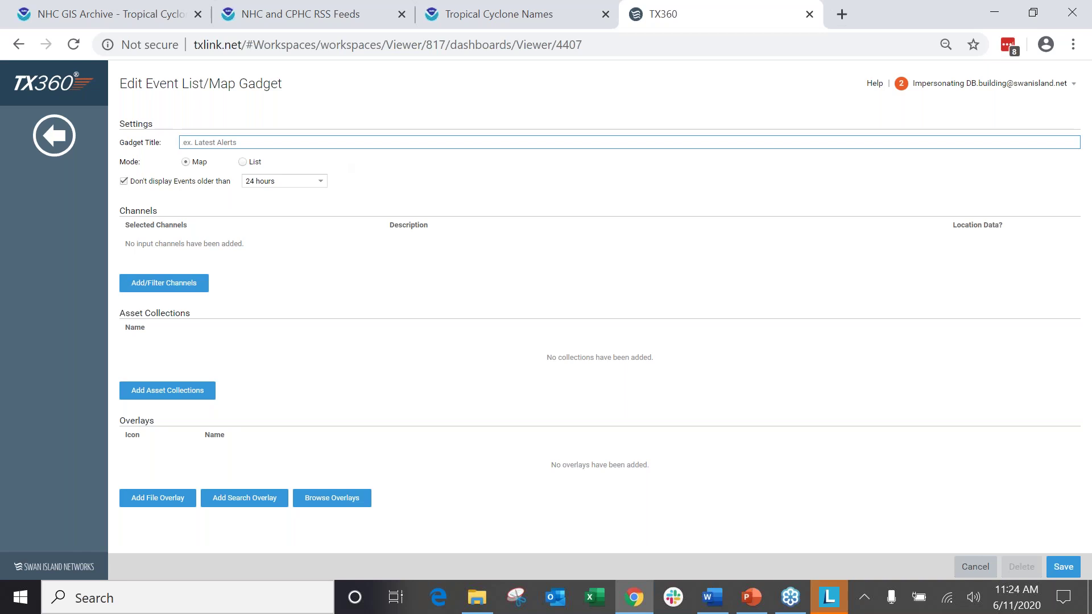
type("Loca")
type("/Federal Officials")
left_click(242, 162)
left_click(262, 181)
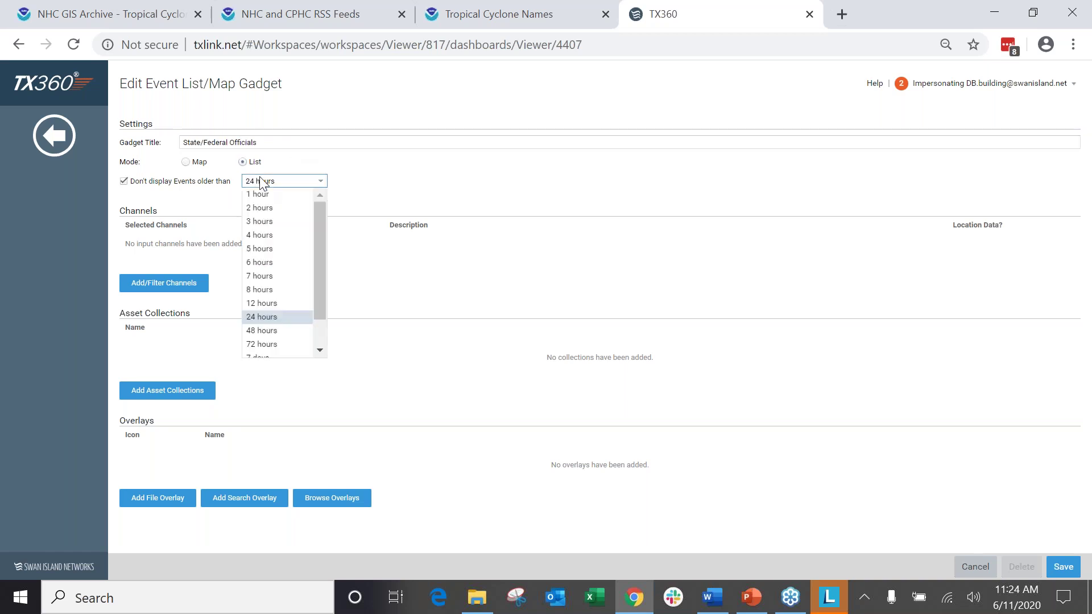
left_click(260, 339)
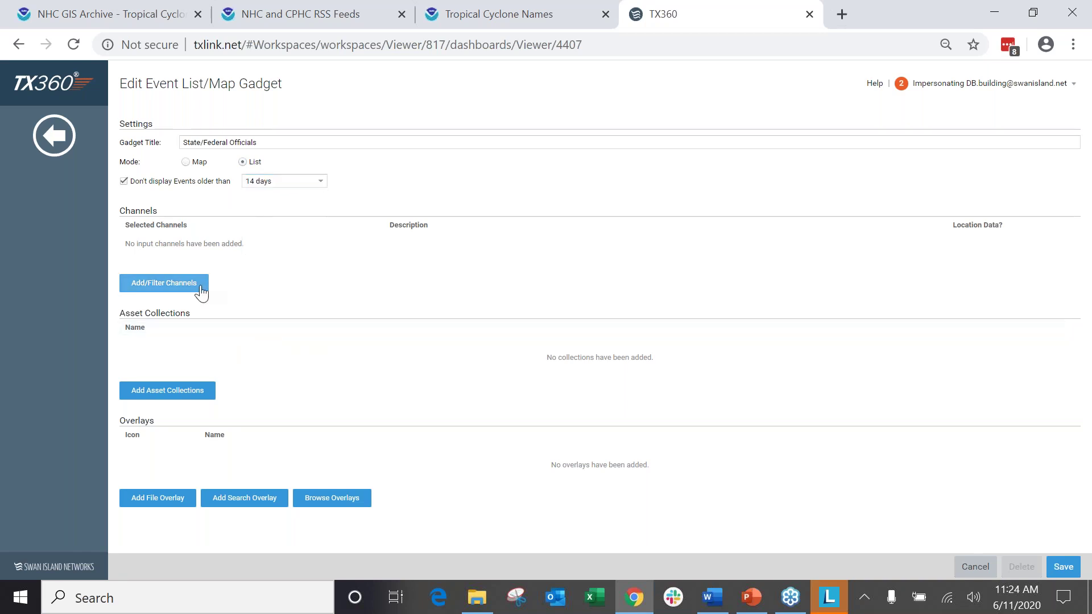
Add the Federal, Louisiana and Mississippi Gov Officials channels from the 2020 Hurricane Season workspace to the officials gadget.
left_click(202, 279)
left_click(580, 162)
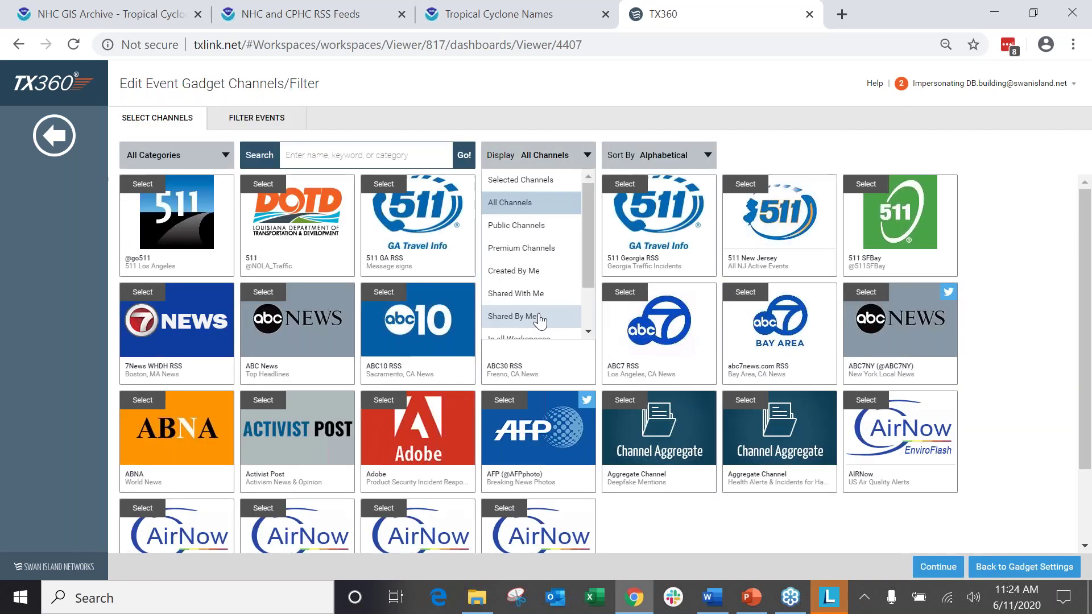
scroll(545, 313, "down", 2)
left_click(555, 324)
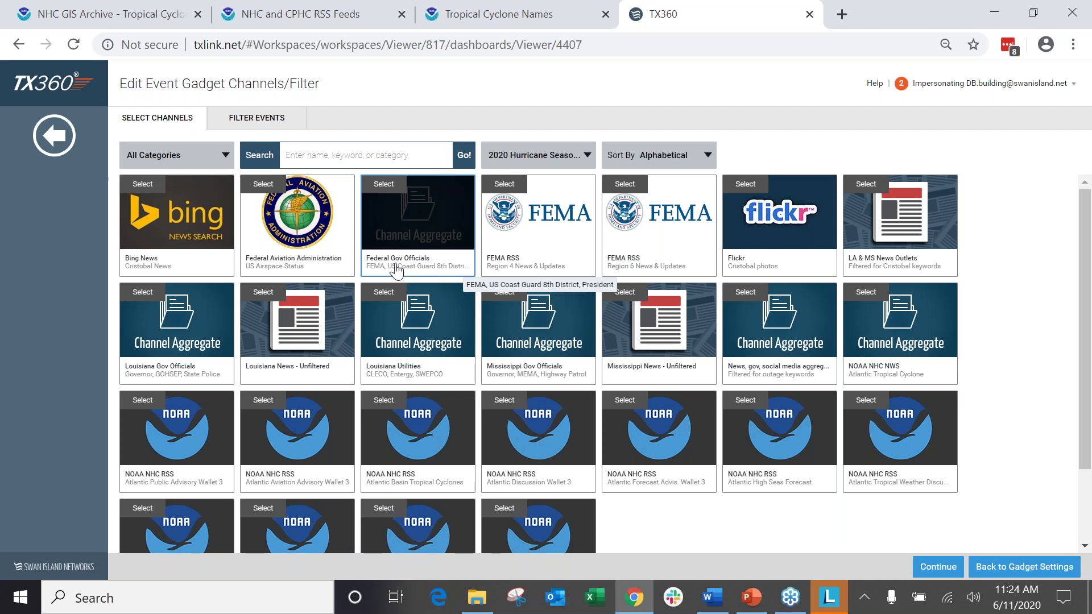
left_click(380, 193)
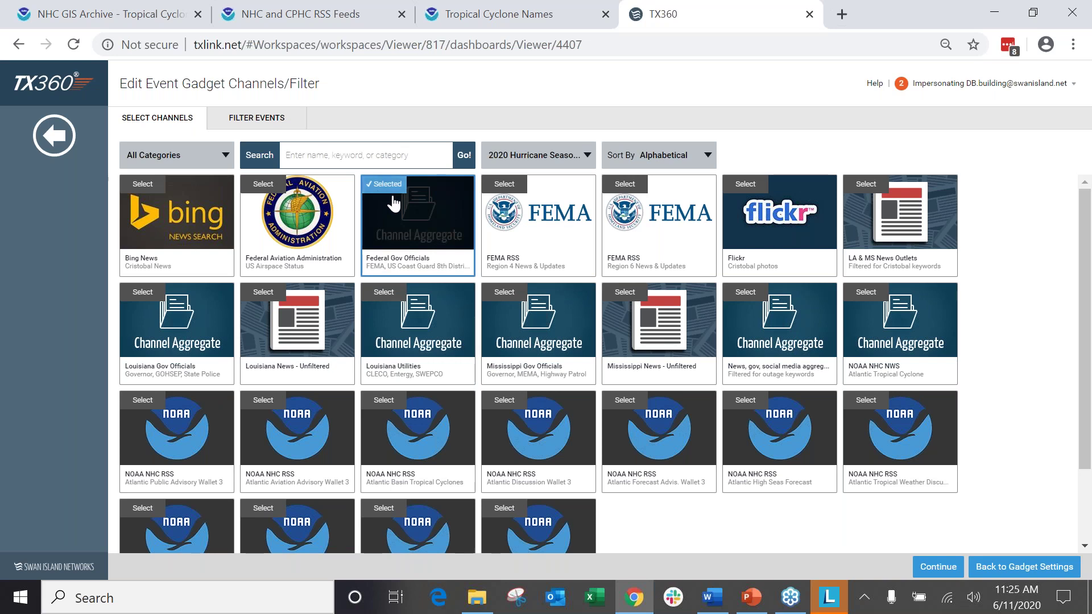
left_click(177, 359)
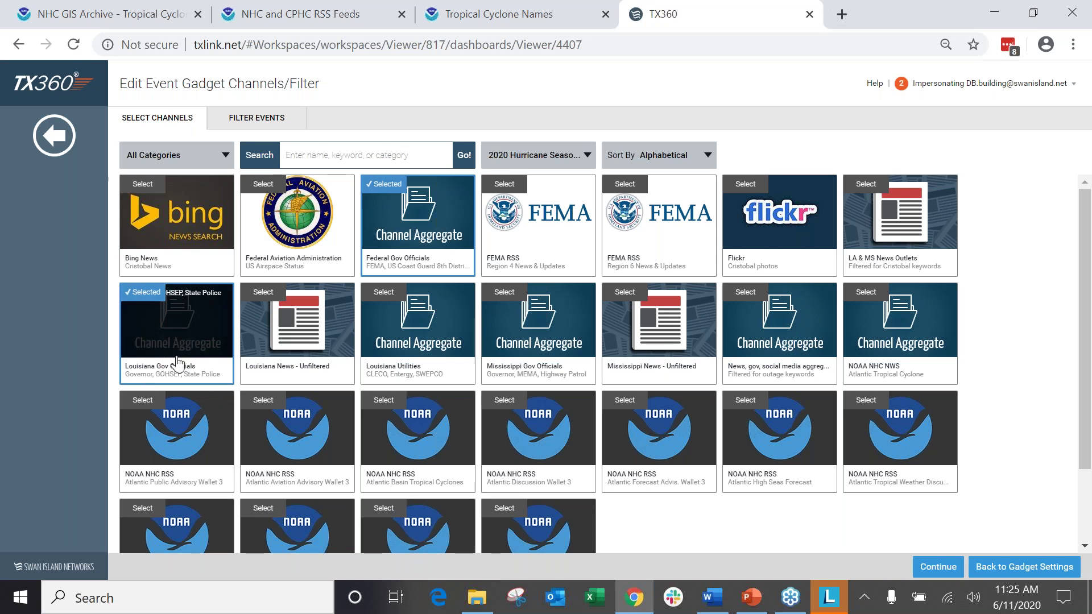
left_click(512, 363)
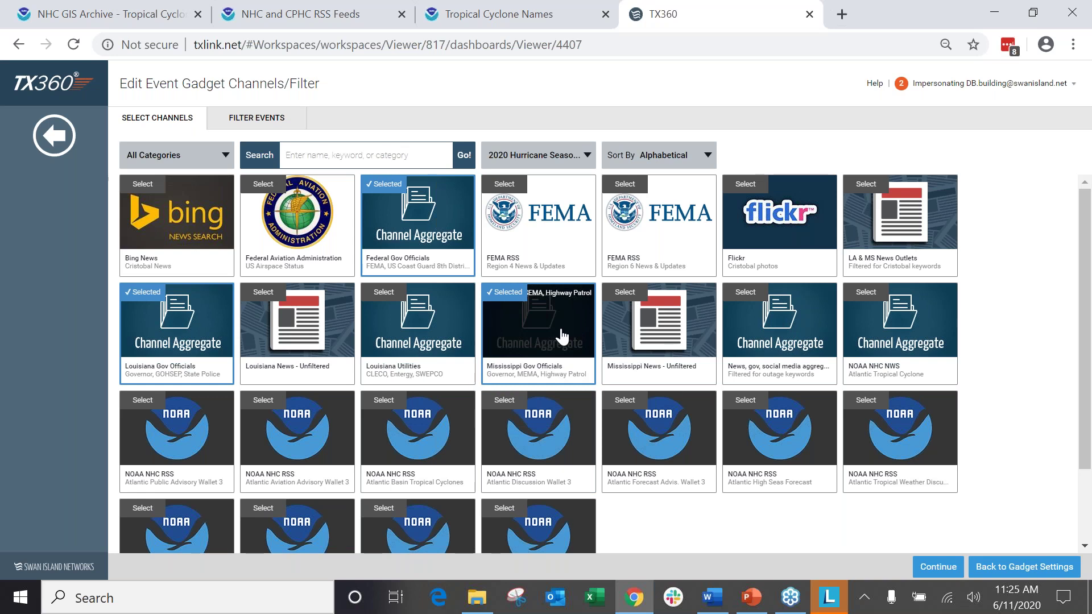
scroll(560, 330, "down", 3)
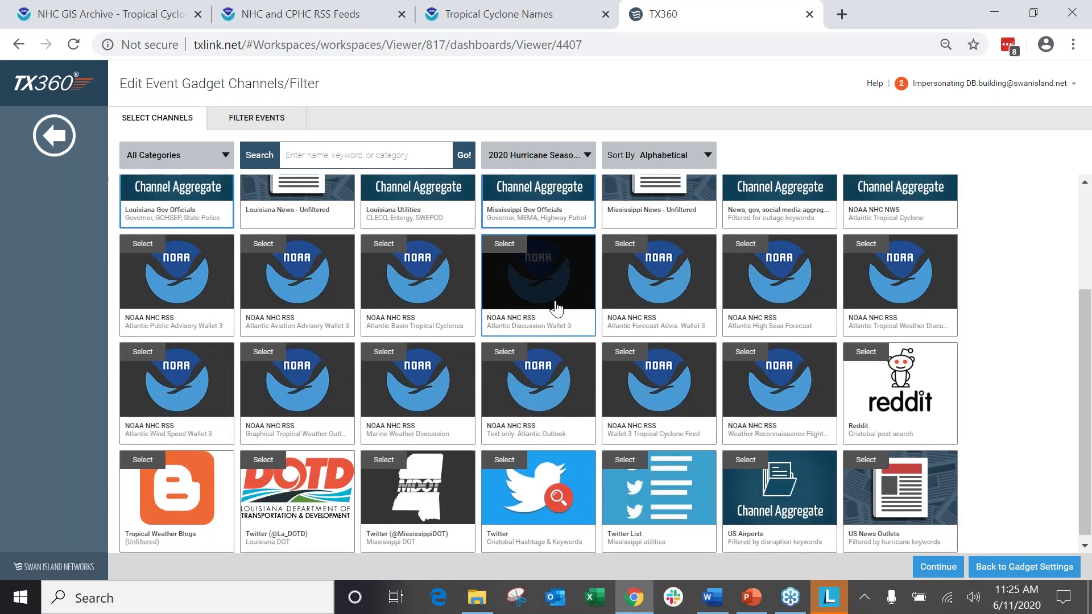
scroll(245, 207, "up", 3)
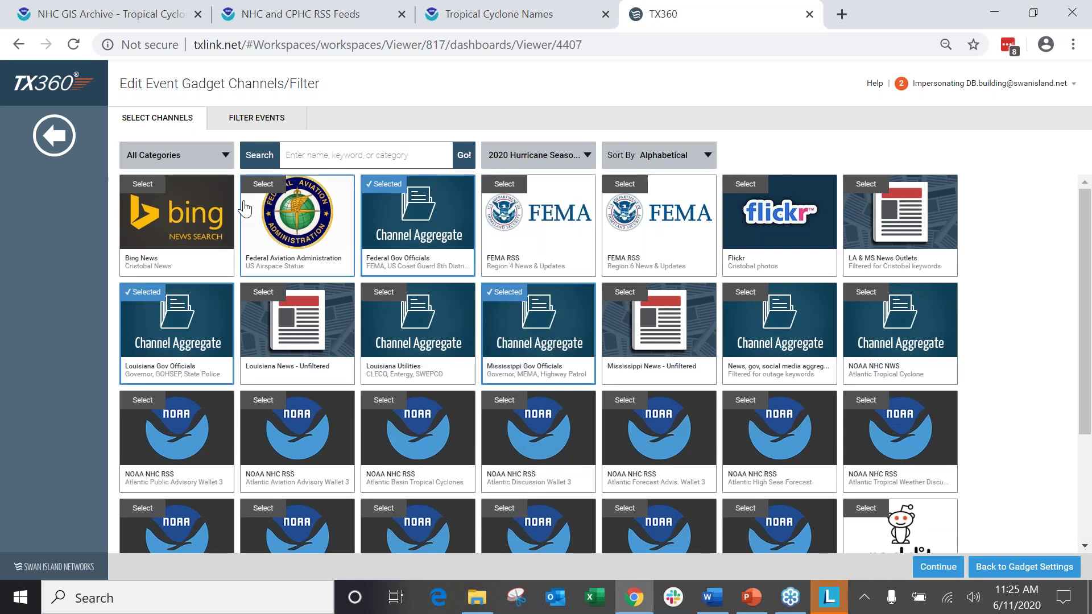
Open the officials gadget's keyword filter and select the whole highlighted keyword list in the Word document Hurricane Dashboard Building 061120 References.
left_click(258, 121)
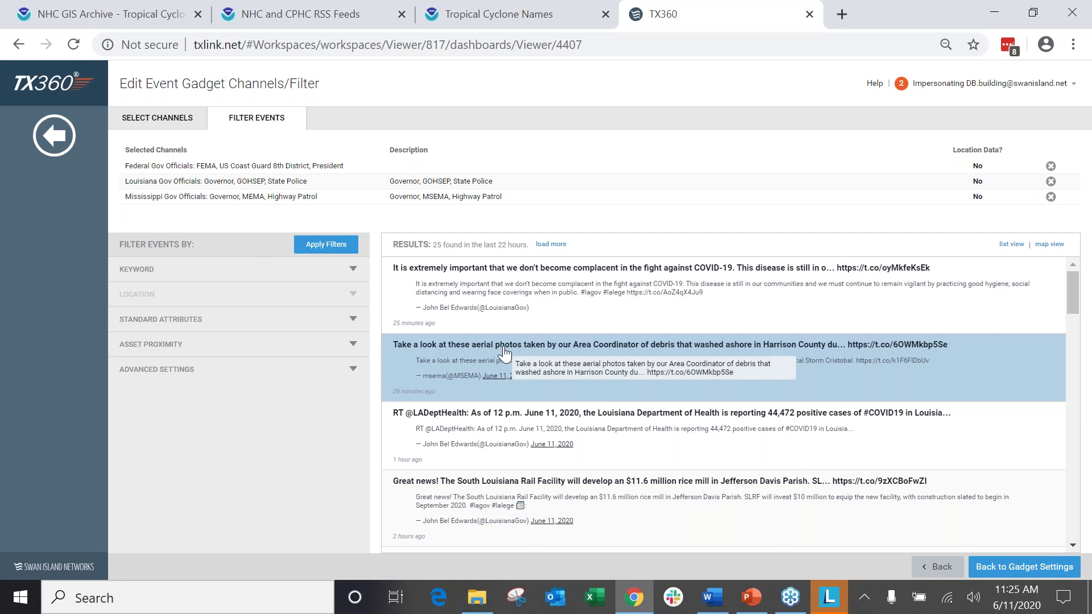
left_click(209, 270)
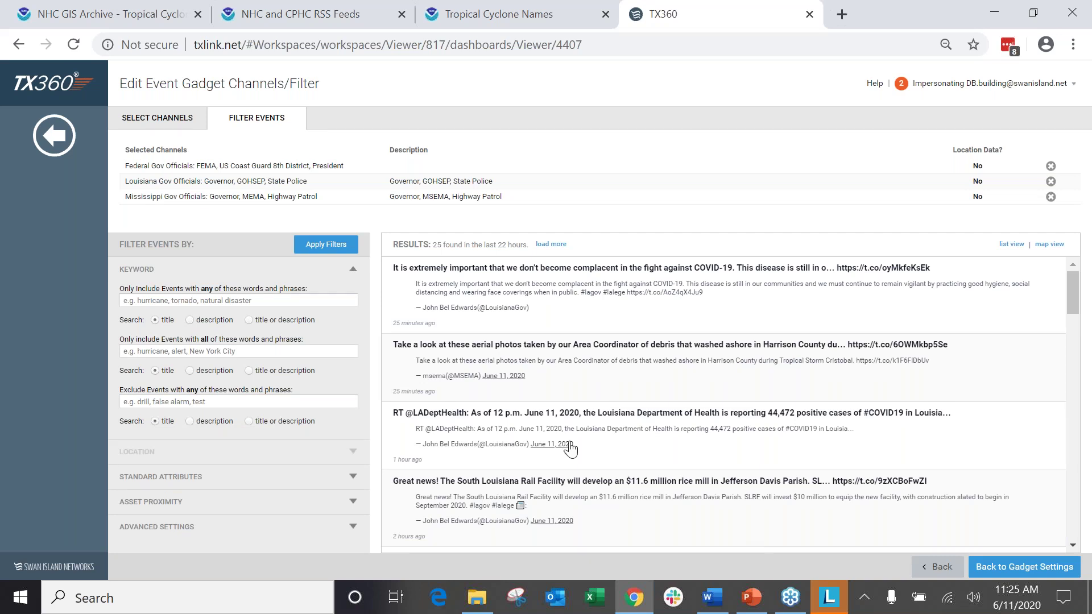
scroll(639, 385, "down", 5)
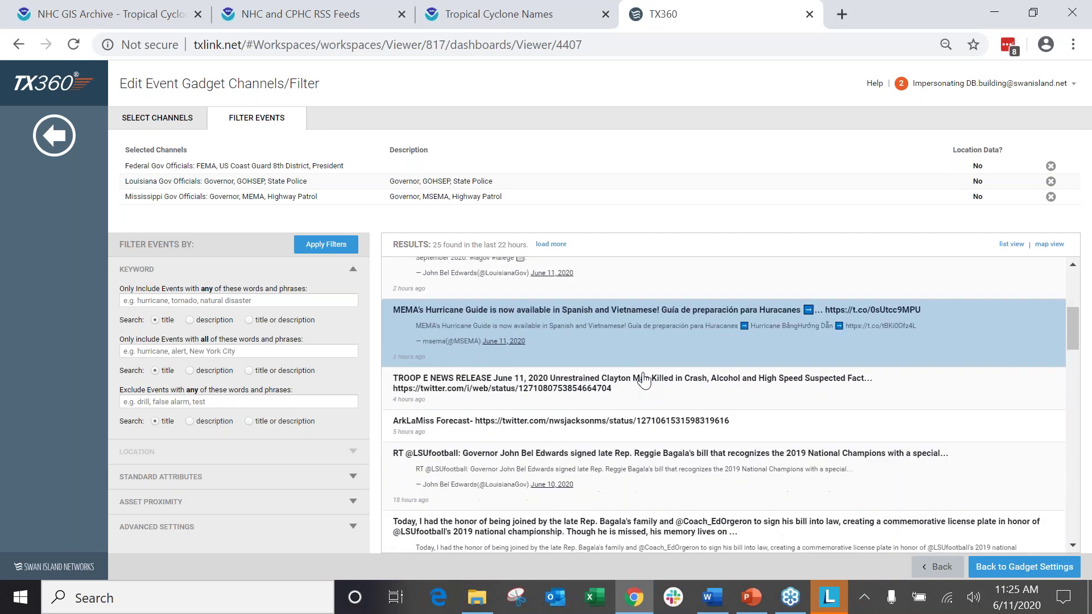
scroll(643, 380, "down", 6)
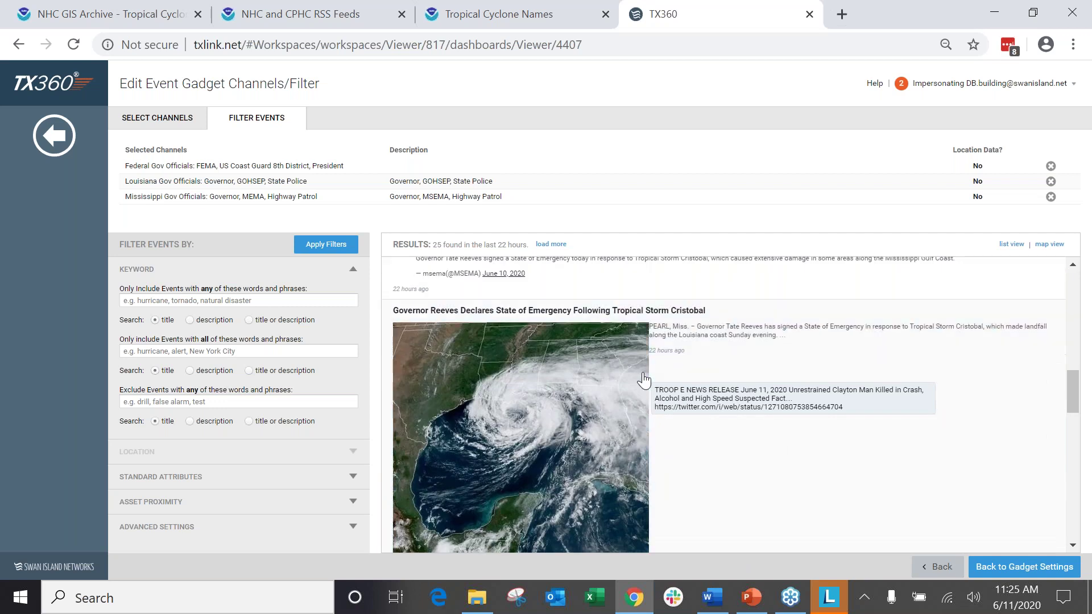
scroll(780, 376, "up", 11)
left_click(753, 597)
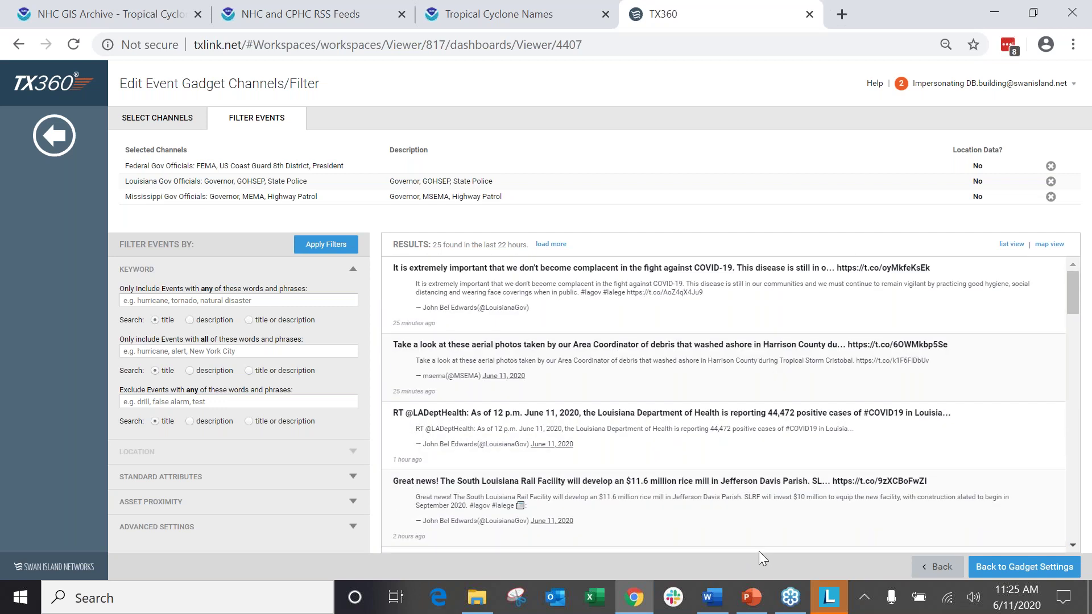
left_click(712, 597)
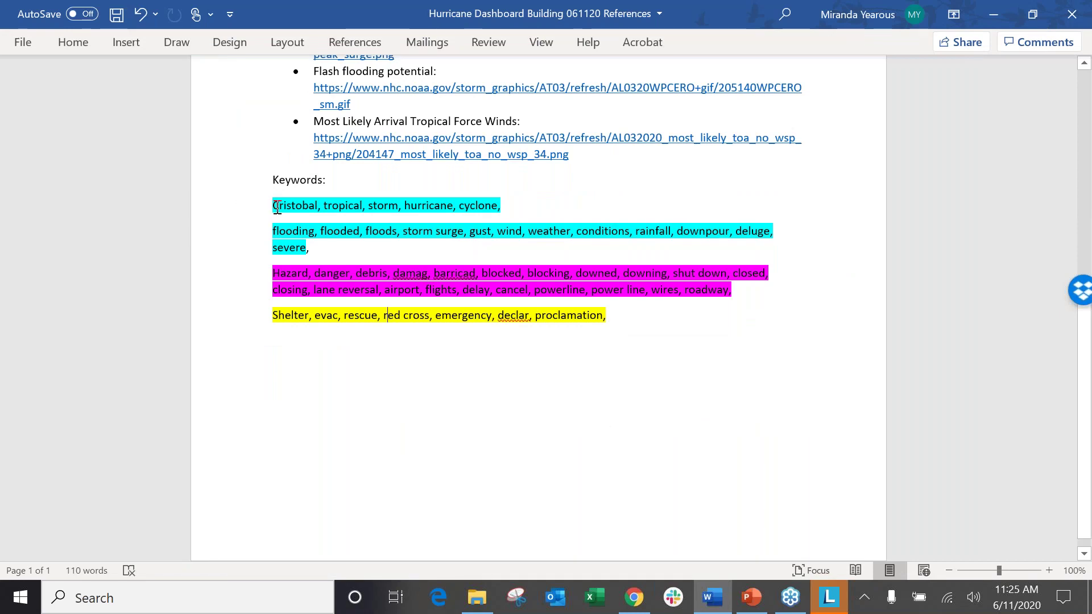
left_click(274, 205)
left_click(619, 335, "shift")
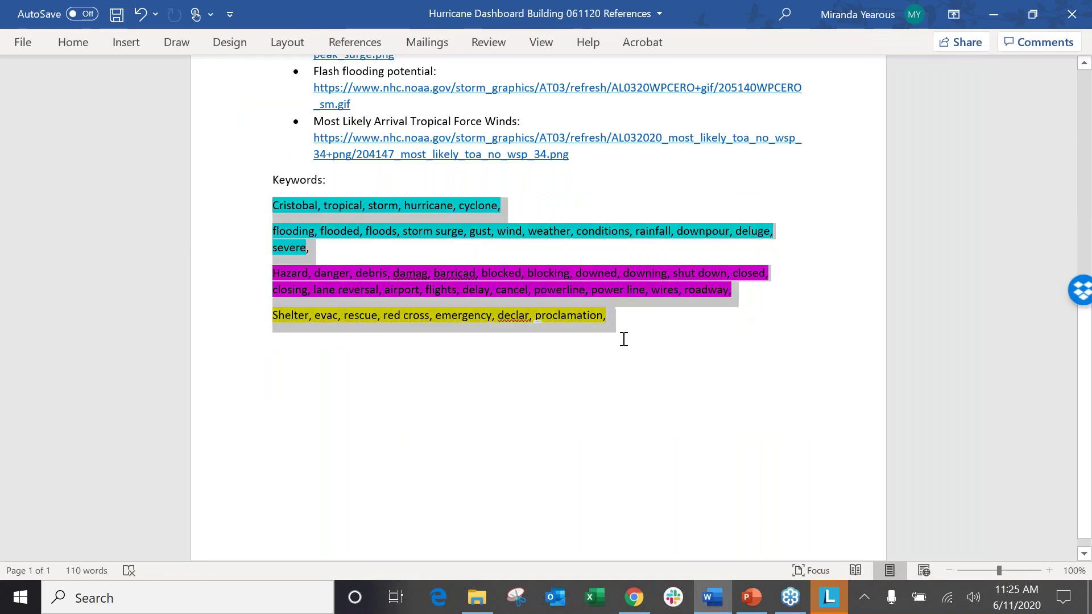
Back in TX360, paste the keyword list as the any-of-these include words, match it against title or description, and apply the filter.
left_click(647, 609)
left_click(203, 303)
key("ctrl+v")
left_click(269, 318)
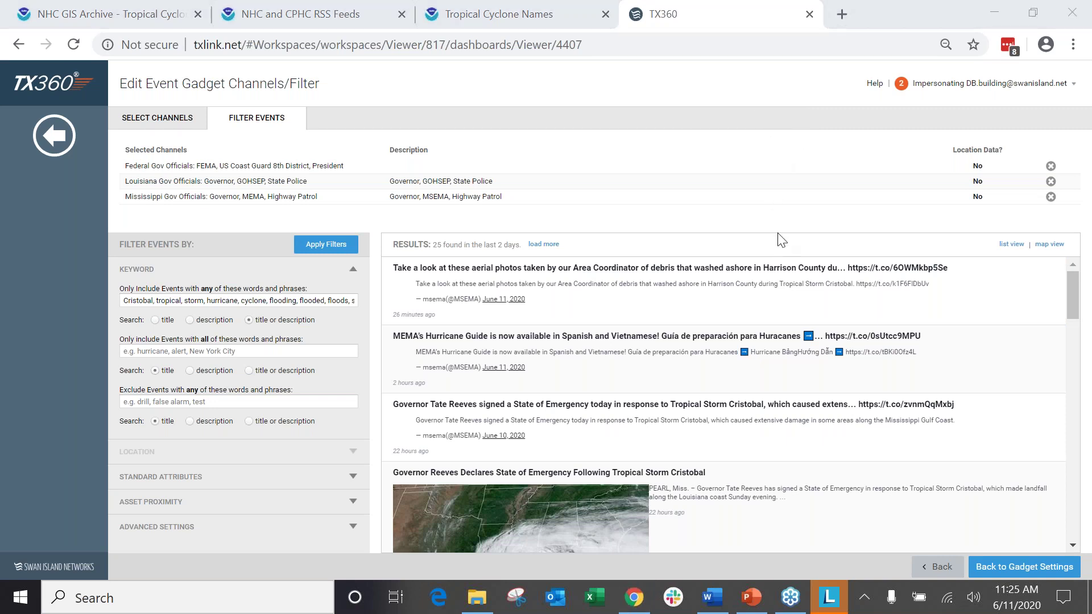
Review the filtered officials events and exclude those containing "irma" or "michael".
scroll(737, 307, "down", 1)
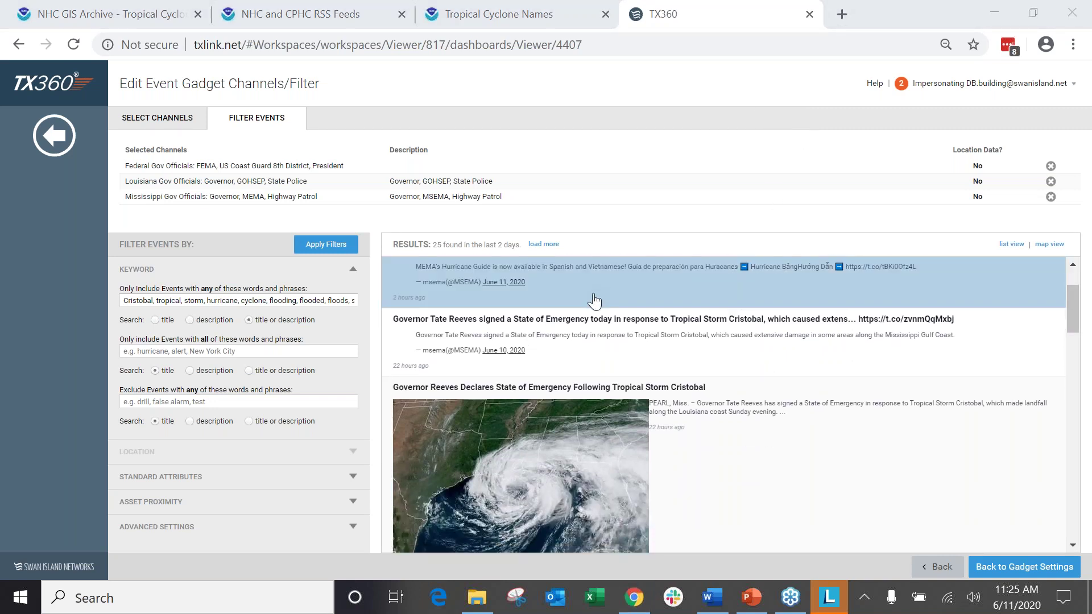
scroll(592, 299, "up", 1)
scroll(535, 451, "down", 1)
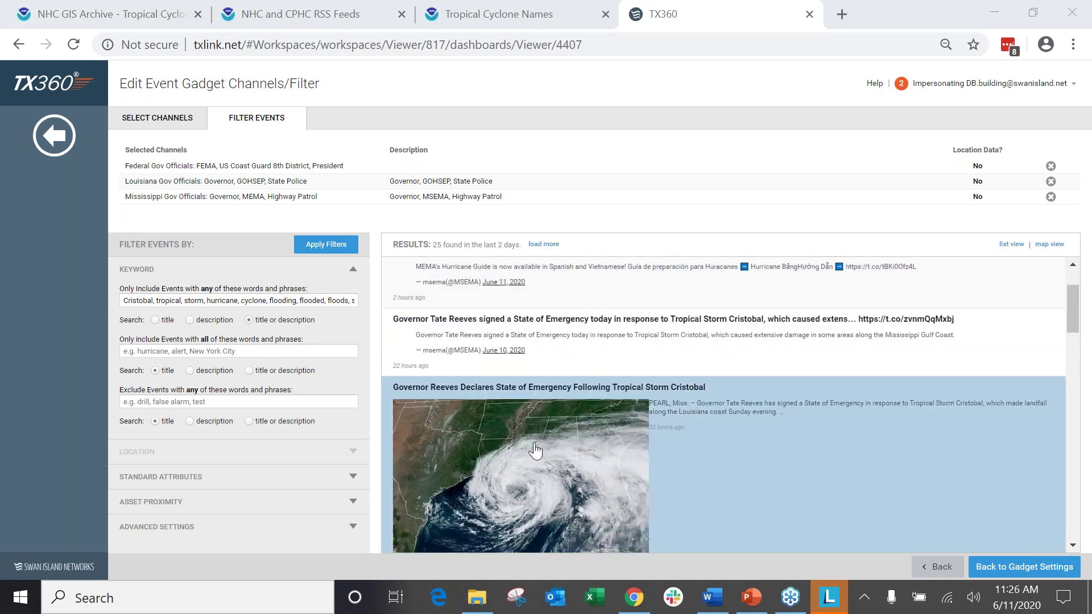
scroll(535, 451, "down", 3)
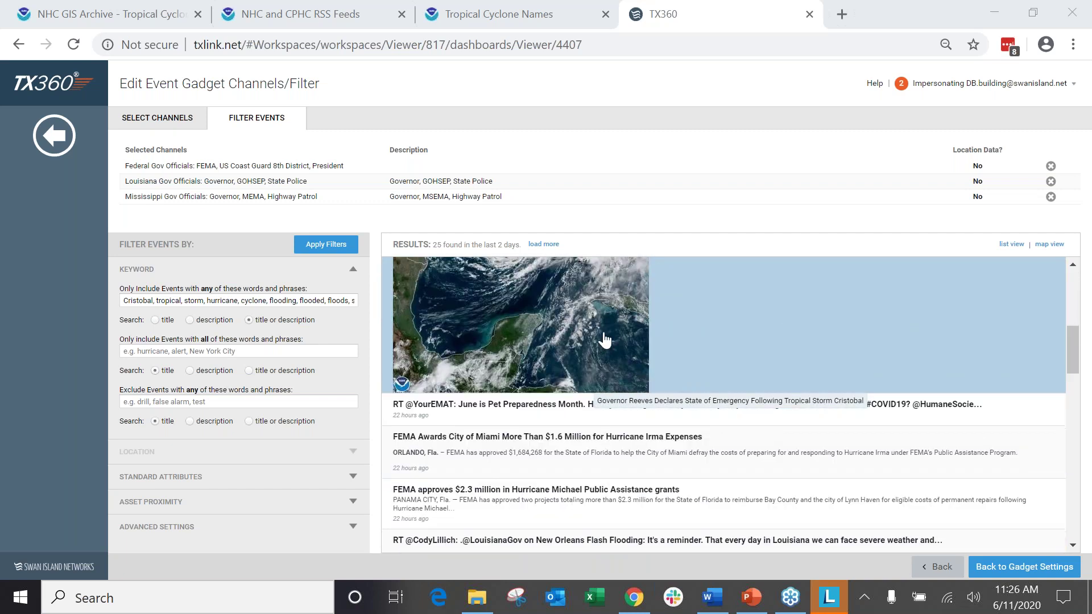
scroll(604, 340, "down", 1)
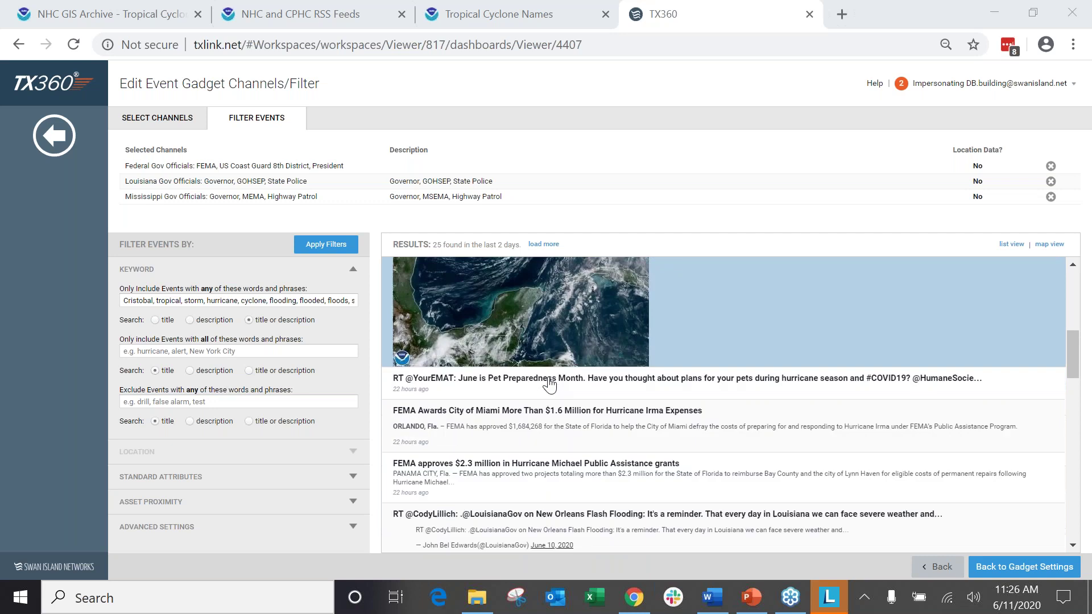
scroll(568, 342, "down", 1)
left_click(285, 404)
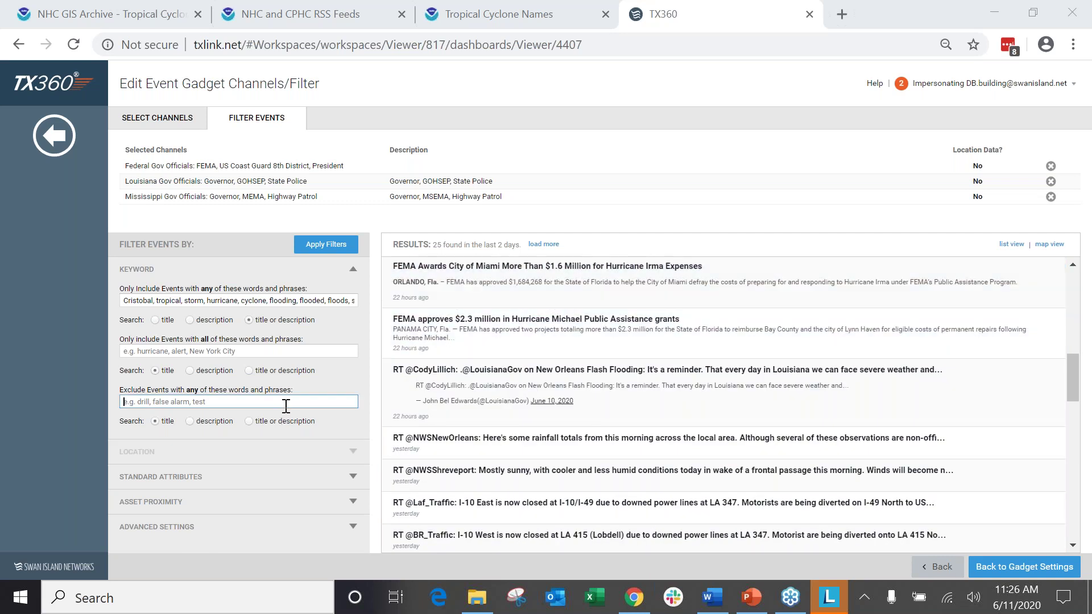
type("irma, michael,")
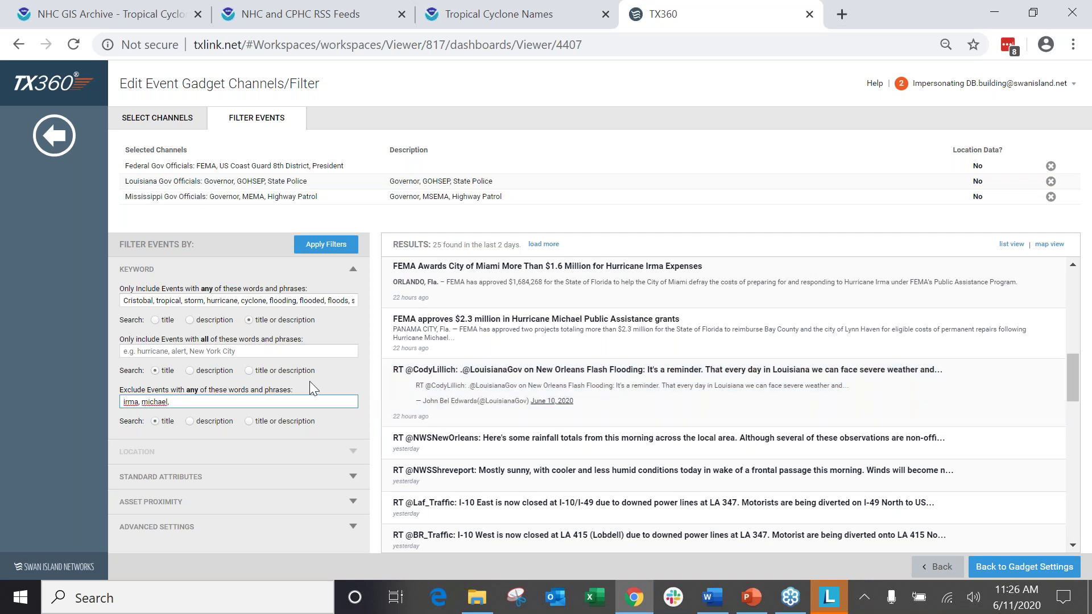
type("hurricane")
Remove "hurricane" from the included keywords, reapply the filters, and save the State/Federal Officials gadget.
double_click(222, 301)
key("BackSpace")
key("BackSpace")
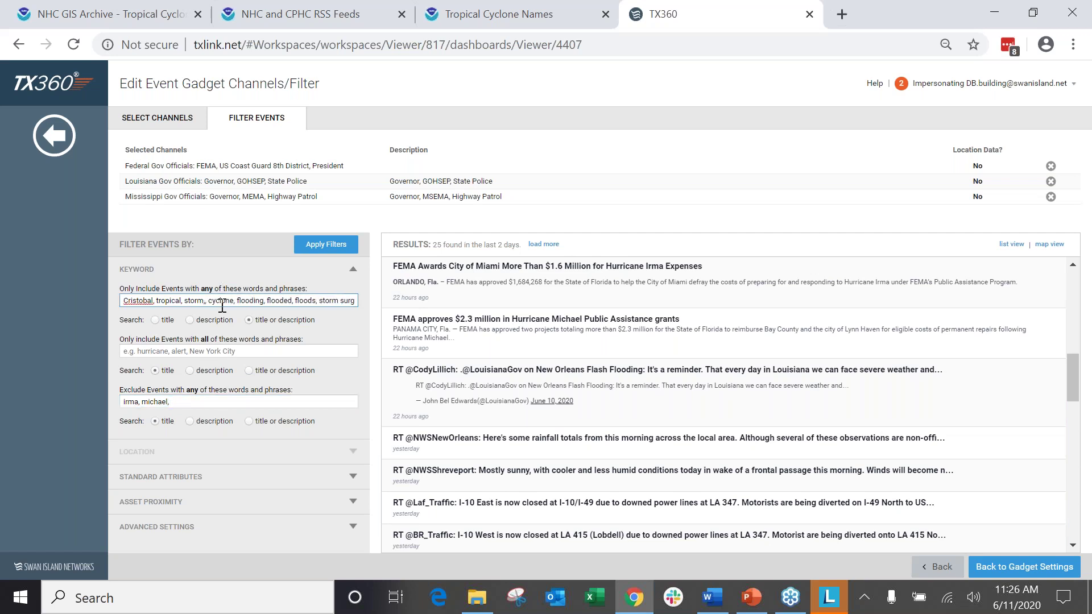
left_click(308, 249)
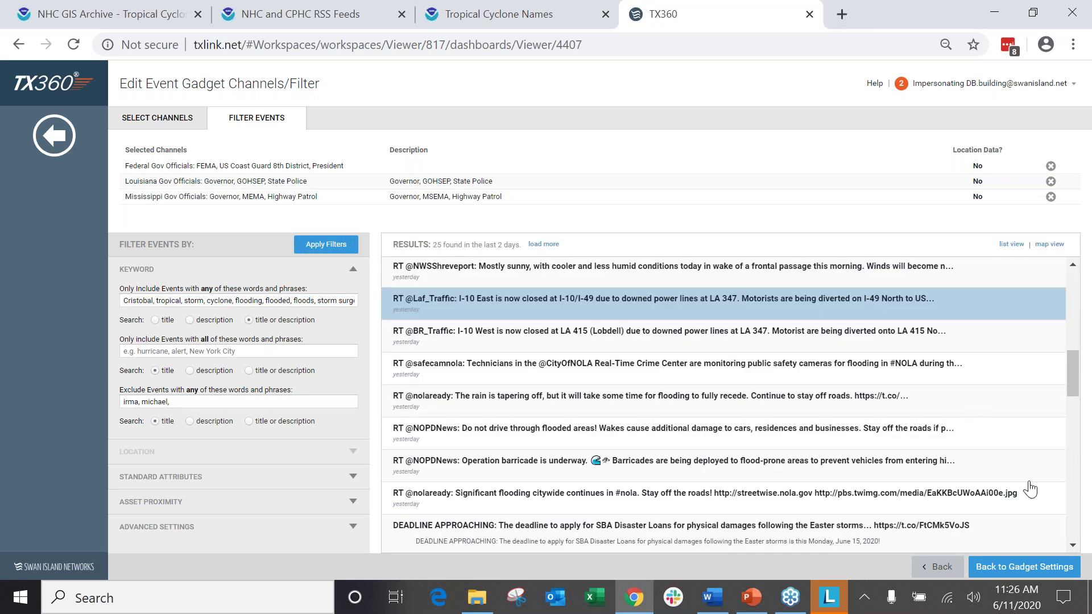
left_click(1069, 570)
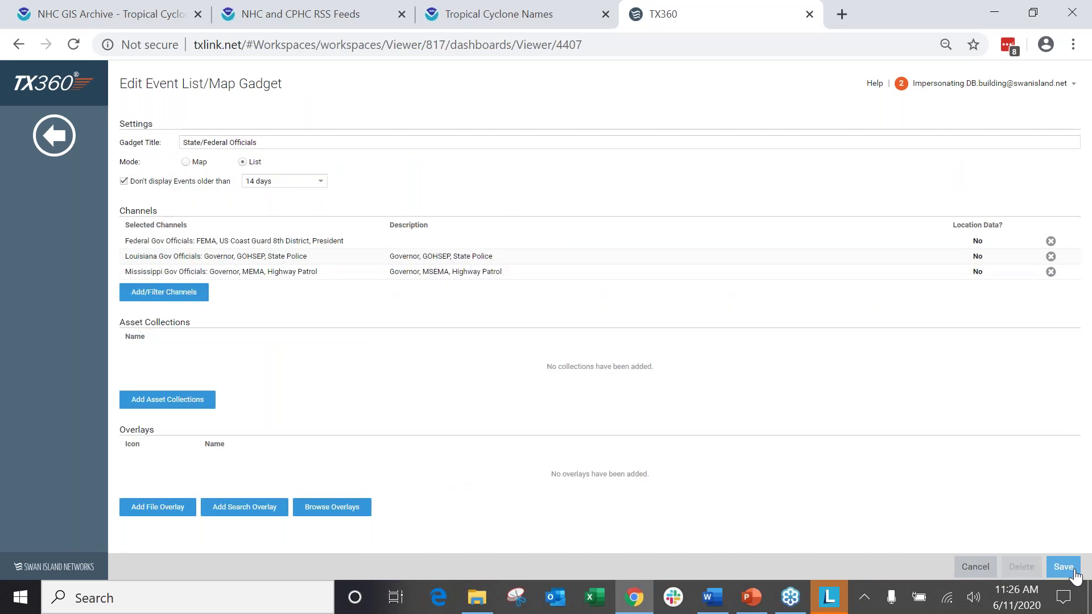
left_click(1063, 567)
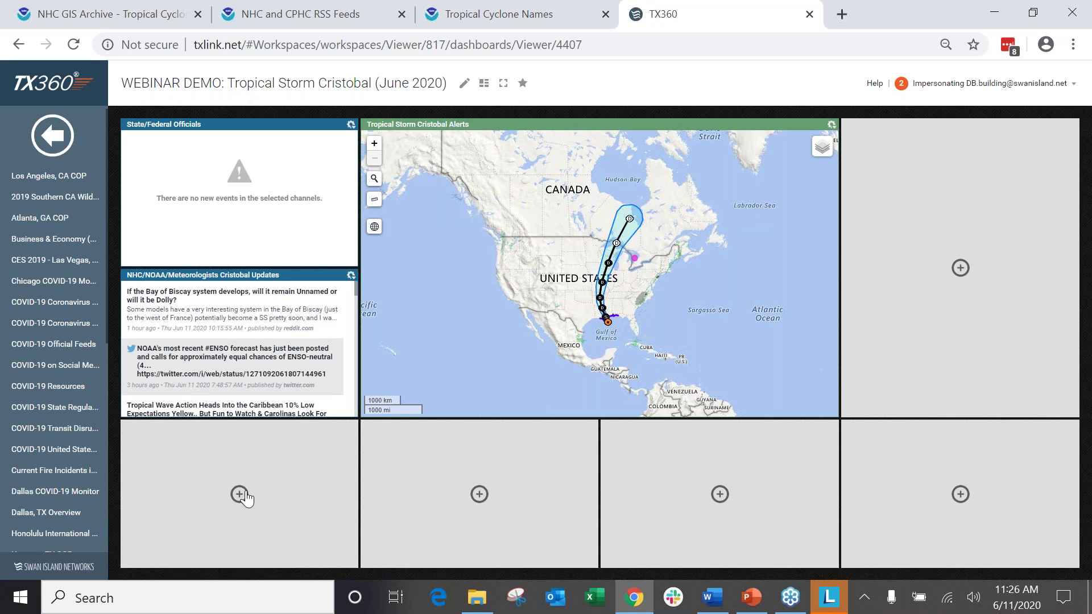
Add an Event List/Map gadget in the empty slot below the updates gadget, titled "Cristobal News", in List mode, hiding events older than 14 days.
left_click(239, 494)
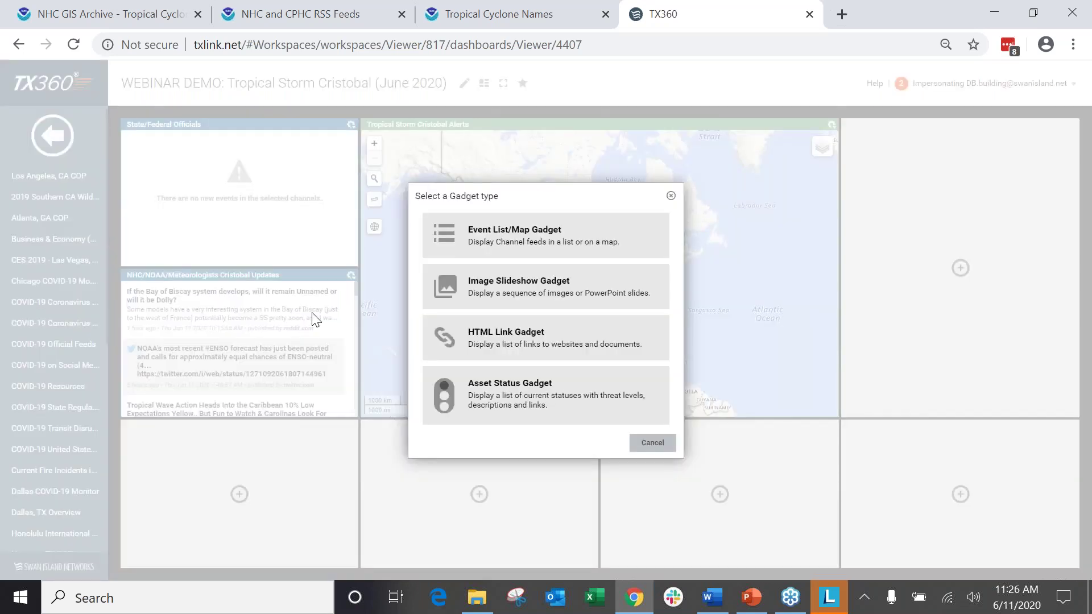
left_click(515, 249)
left_click(424, 143)
type("Cristobal News")
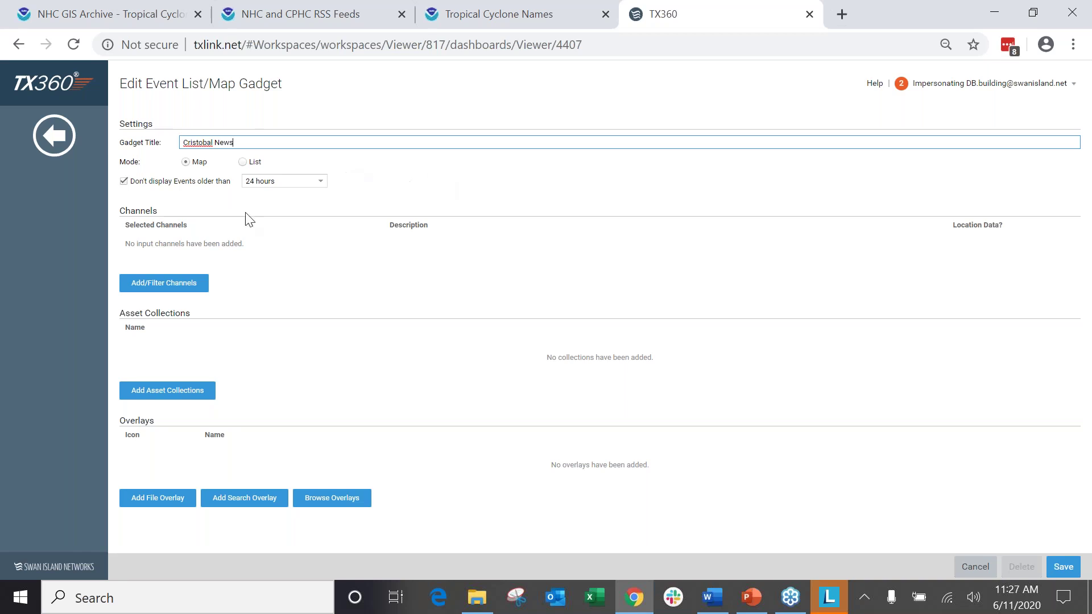
left_click(243, 162)
left_click(279, 182)
left_click(255, 315)
left_click(307, 182)
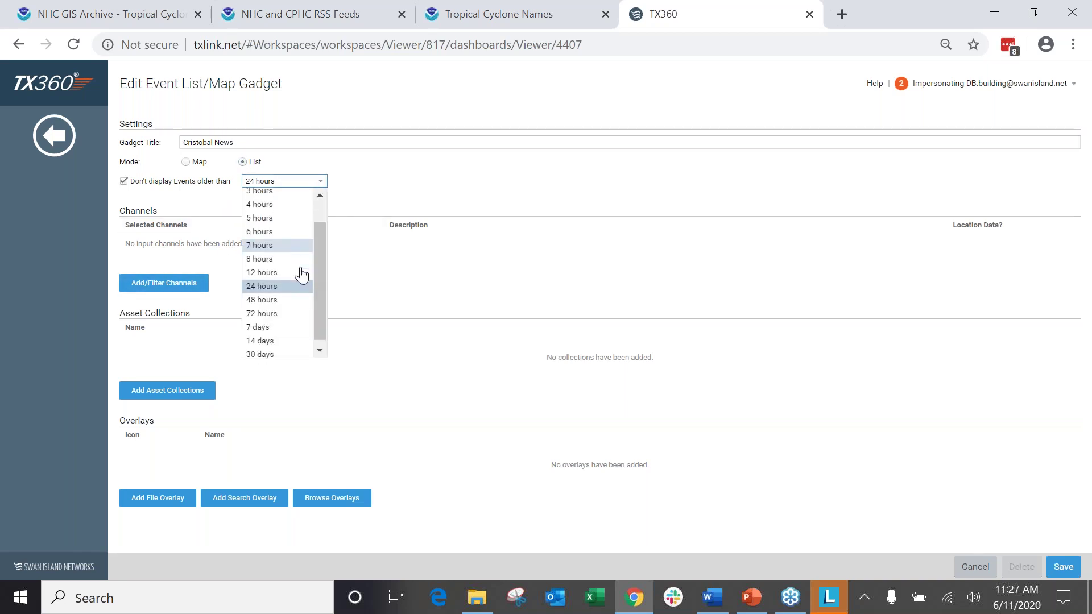
left_click(284, 341)
Add the Bing News Cristobal and LA & MS News Outlets channels from the 2020 Hurricane Season workspace to the news gadget.
left_click(192, 288)
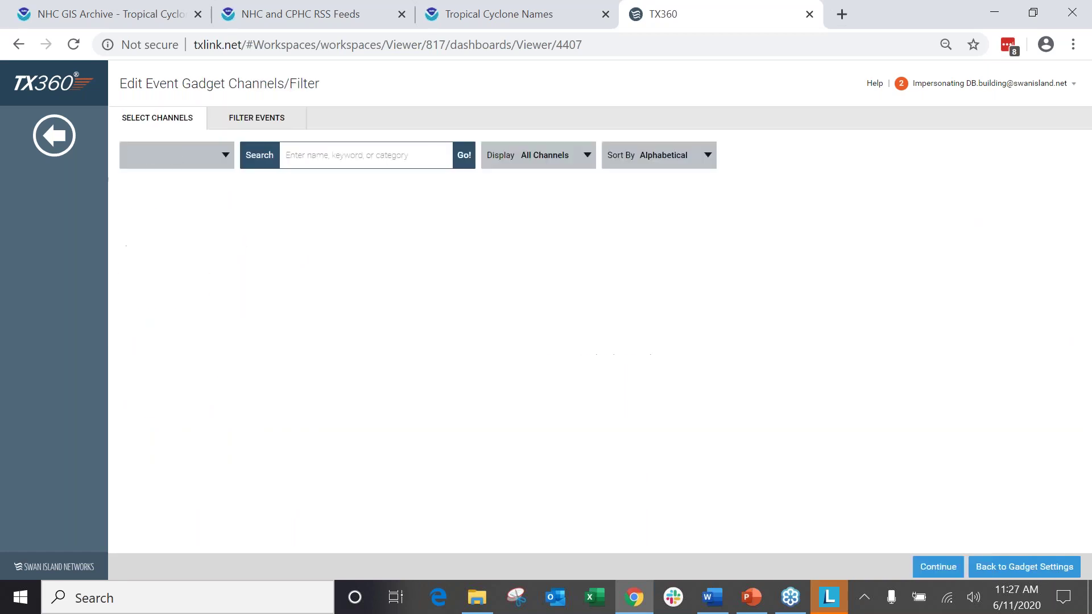
left_click(529, 154)
scroll(548, 322, "down", 3)
left_click(551, 317)
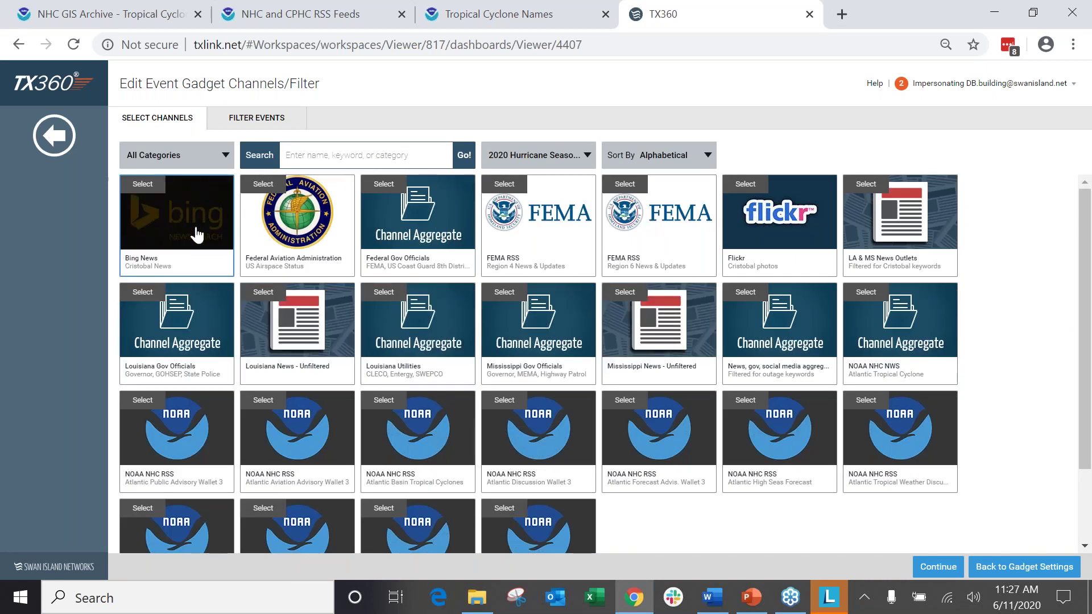
left_click(159, 198)
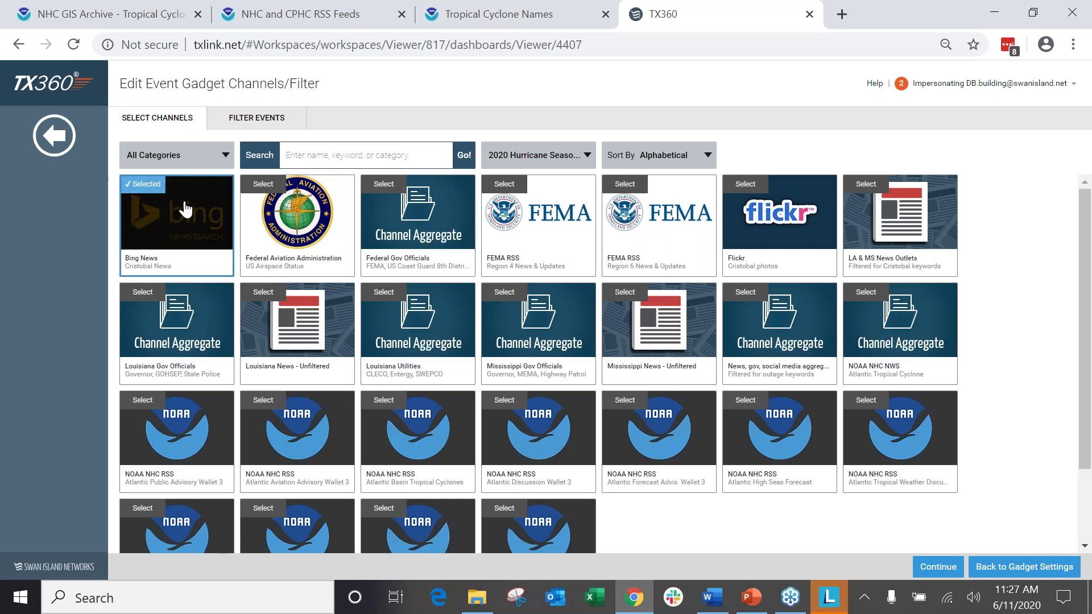
left_click(217, 227)
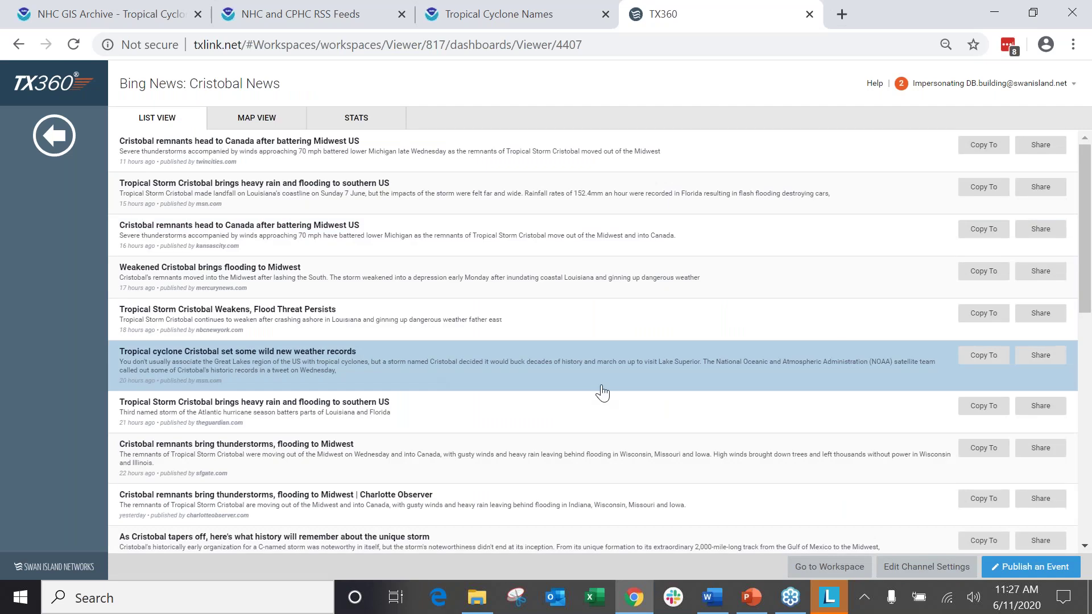
scroll(542, 204, "down", 6)
scroll(541, 203, "up", 6)
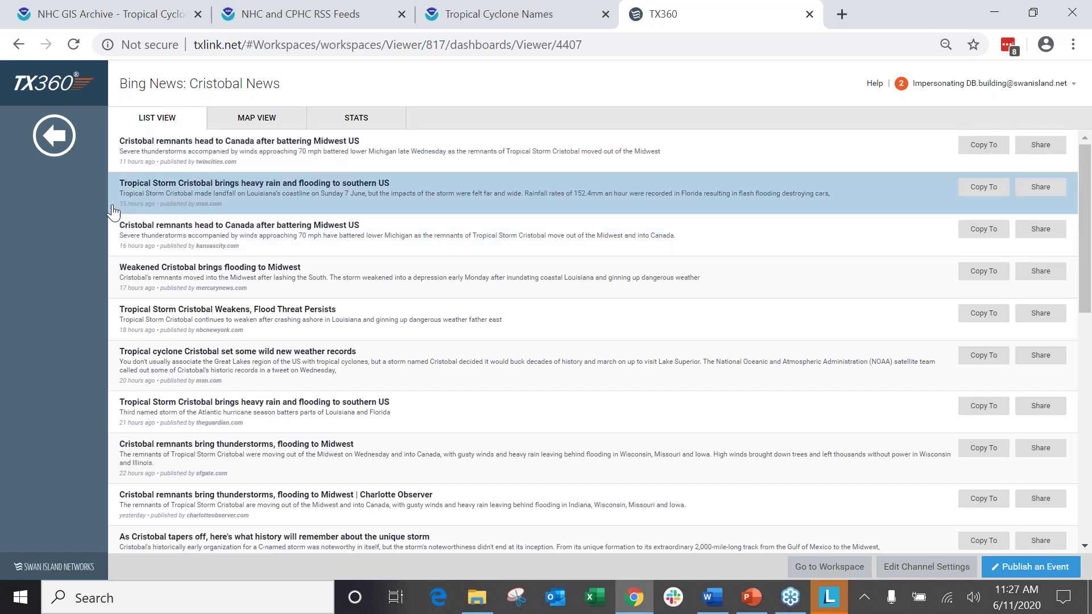
left_click(36, 137)
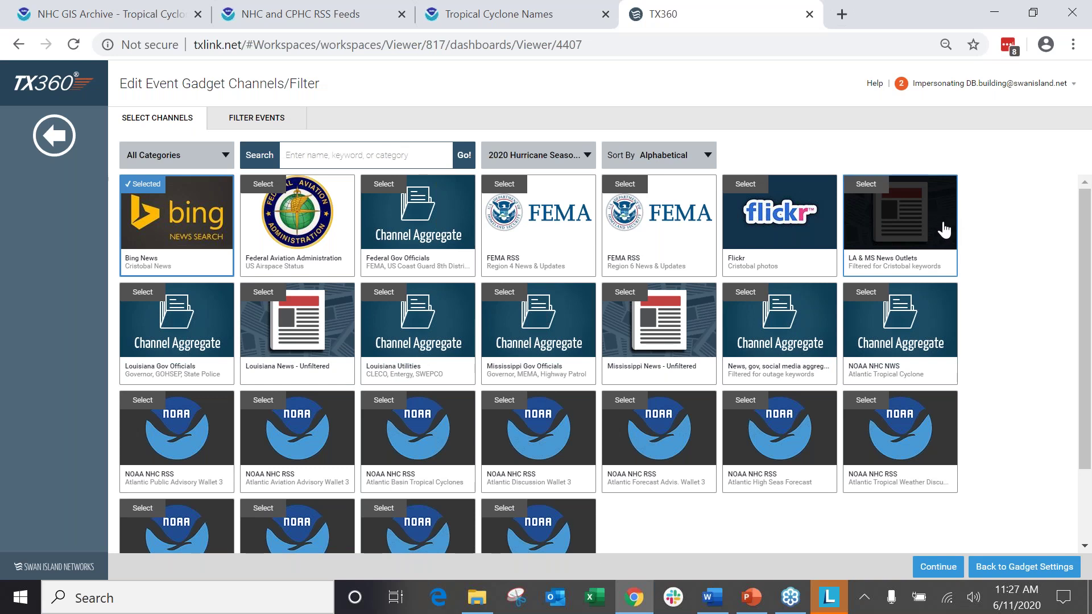
left_click(870, 188)
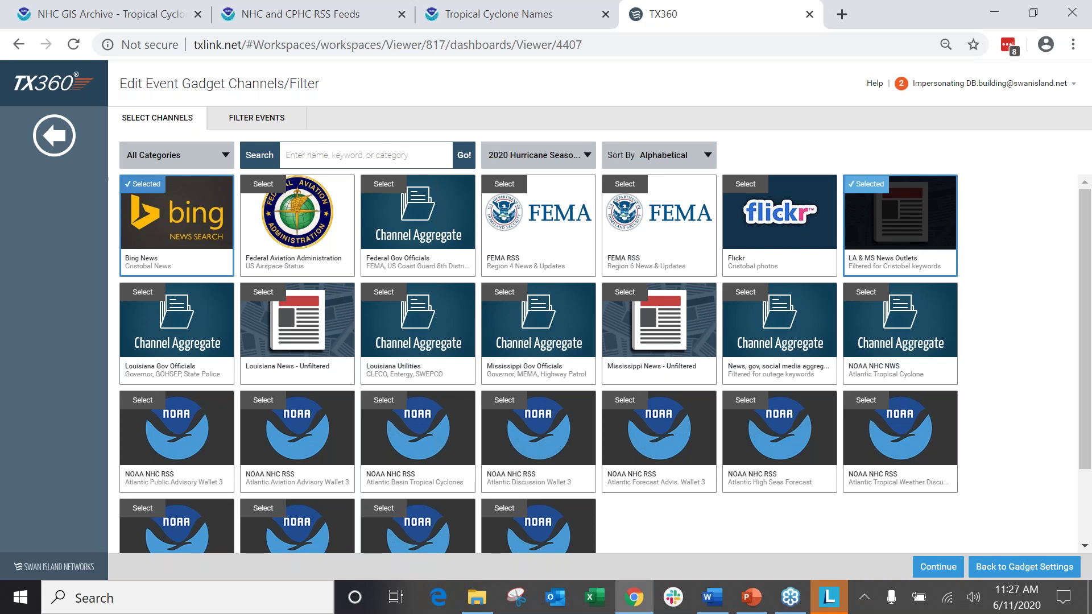
Filter the news gadget's events to those with "cristobal" in the title or description.
left_click(245, 123)
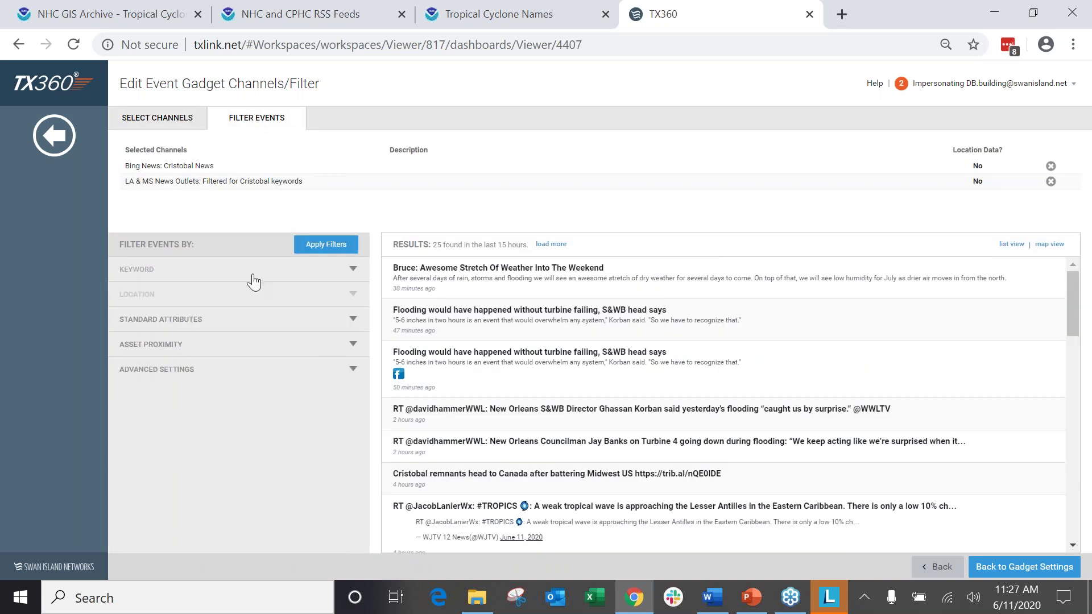
scroll(498, 294, "down", 3)
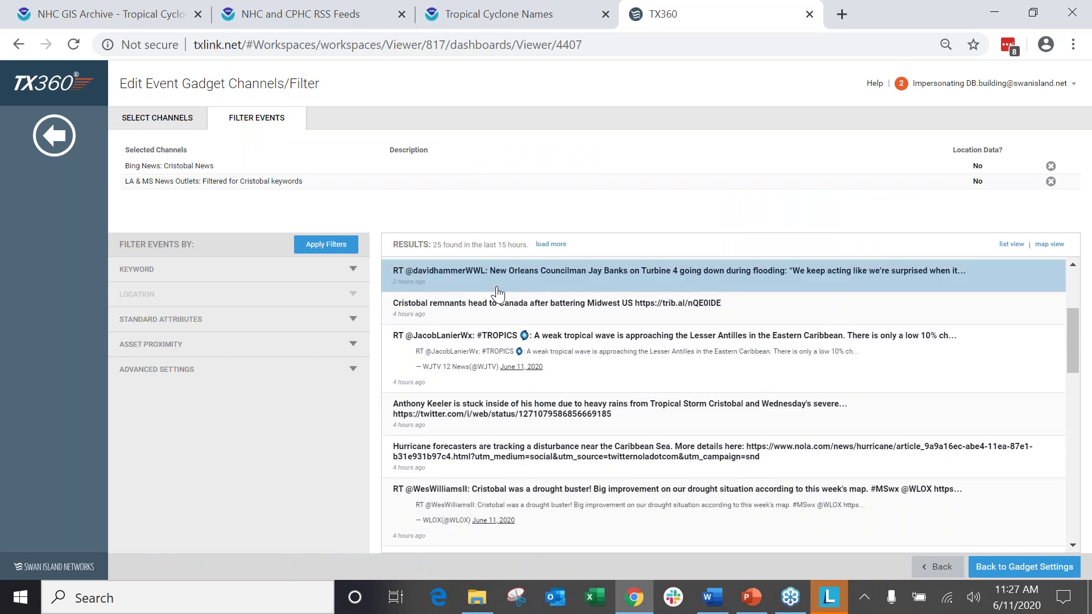
scroll(497, 290, "up", 3)
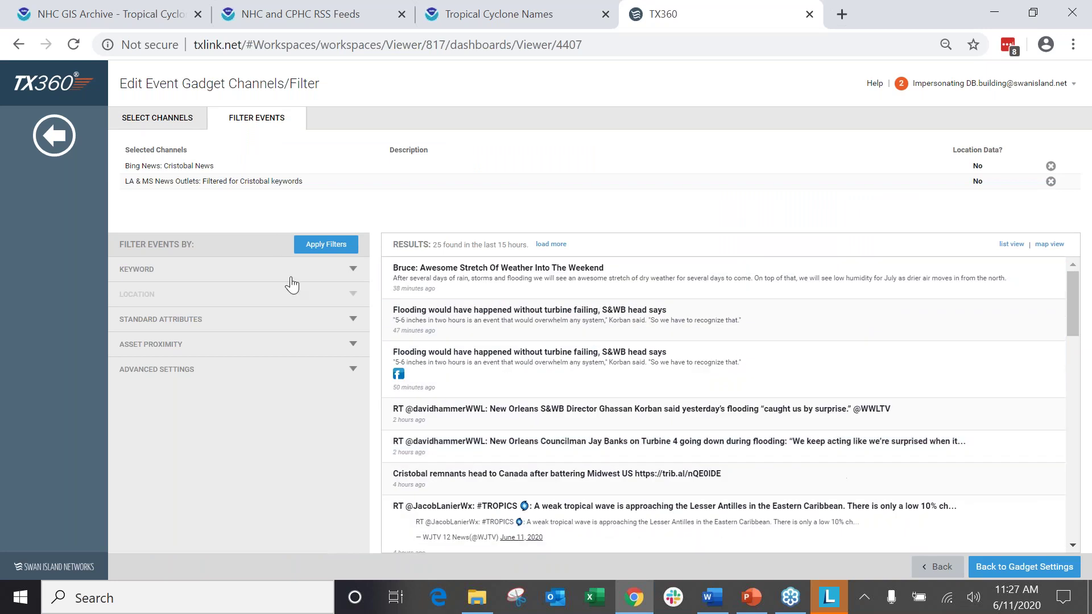
left_click(251, 272)
left_click(210, 300)
type("cristobal")
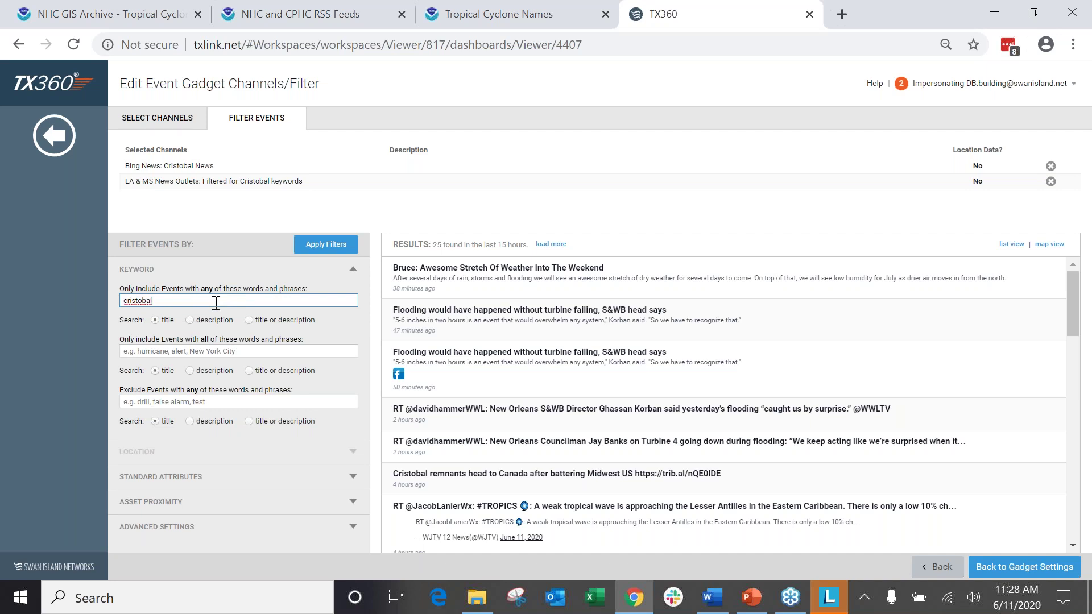
left_click(256, 319)
left_click(311, 250)
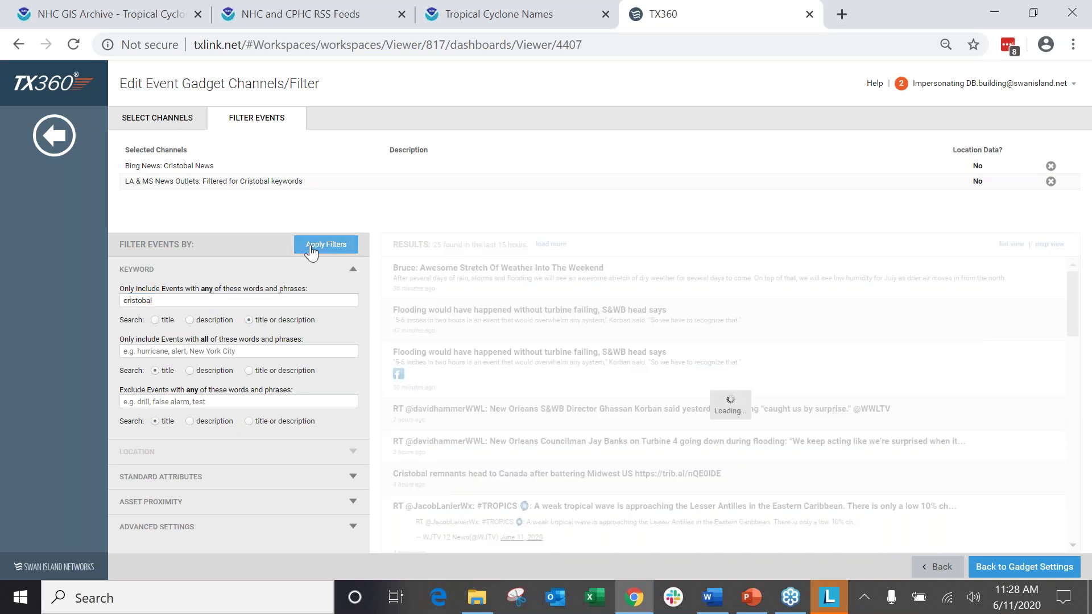
Add "tropical storm" and "tropical depression" to the news gadget's included keywords and reapply the filters.
left_click(156, 300)
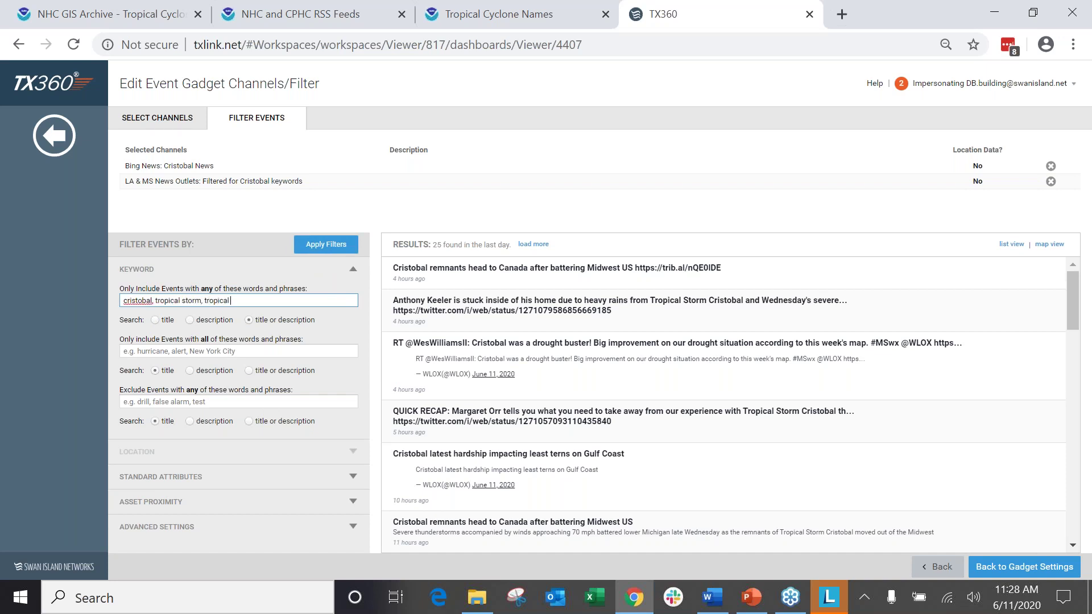
type(", tropical storm, tropical depression,")
left_click(325, 244)
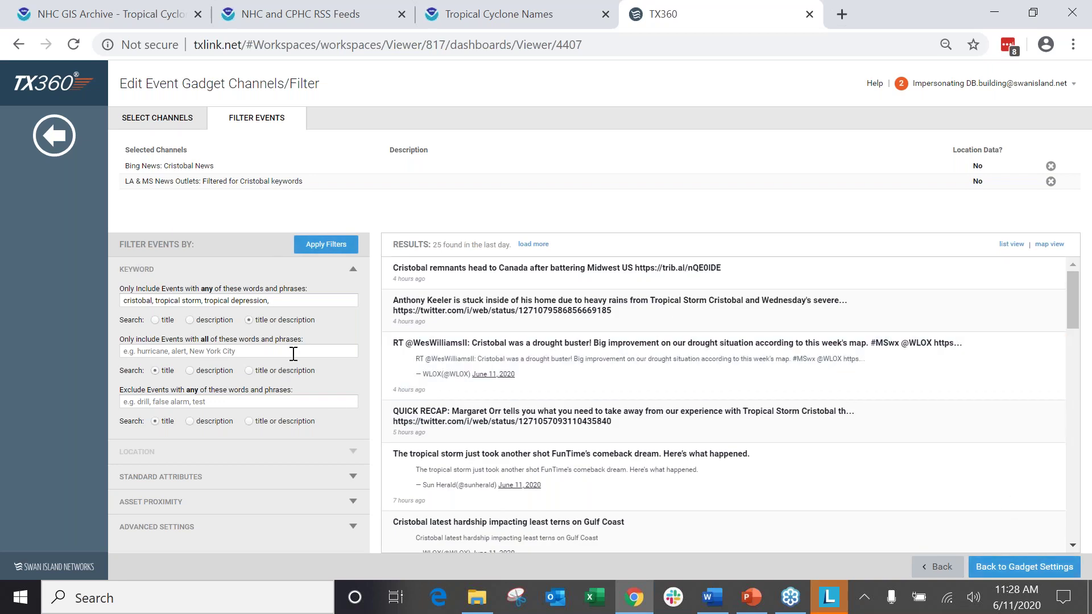
Return from the event filters to the gadget settings and save the Cristobal News gadget.
left_click(1062, 566)
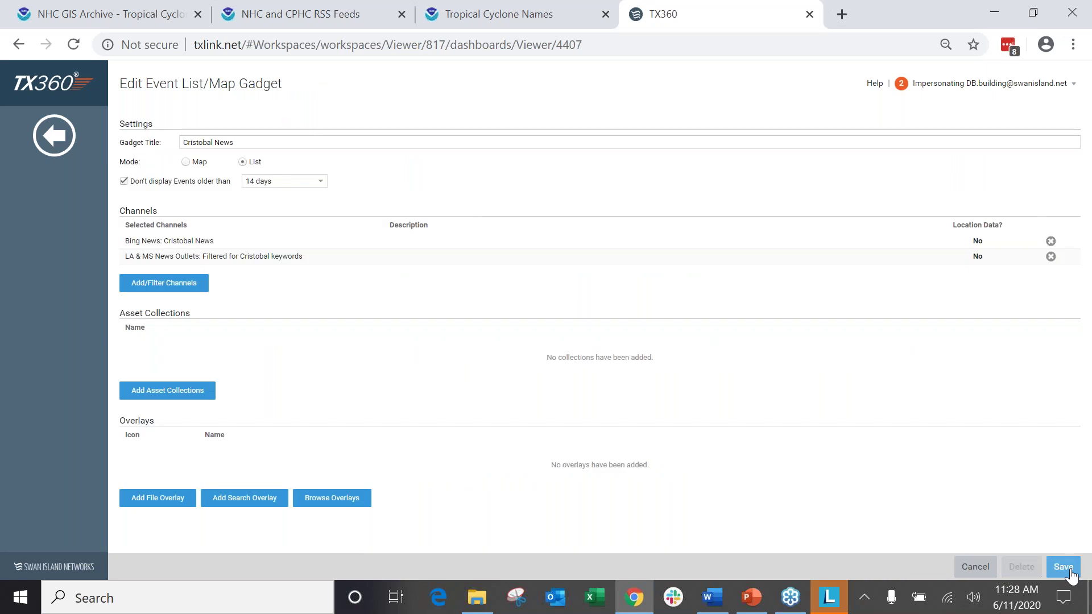
left_click(1068, 567)
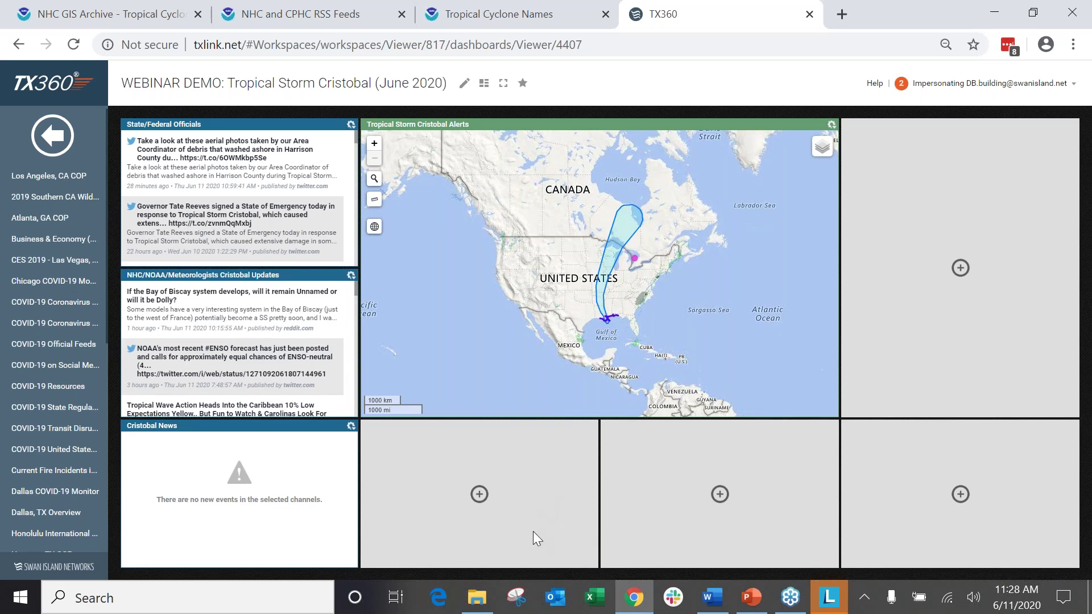
Add an Event List/Map gadget beside Cristobal News, titled "Power Outages/Utility Updates", in List mode, hiding events older than 7 days.
left_click(480, 495)
left_click(550, 229)
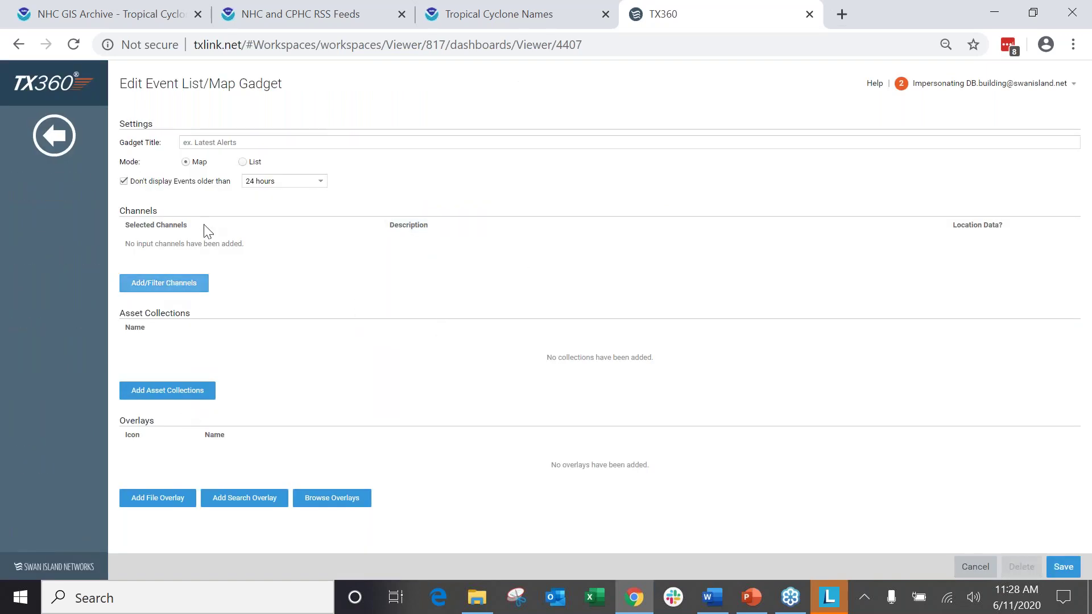
left_click(287, 140)
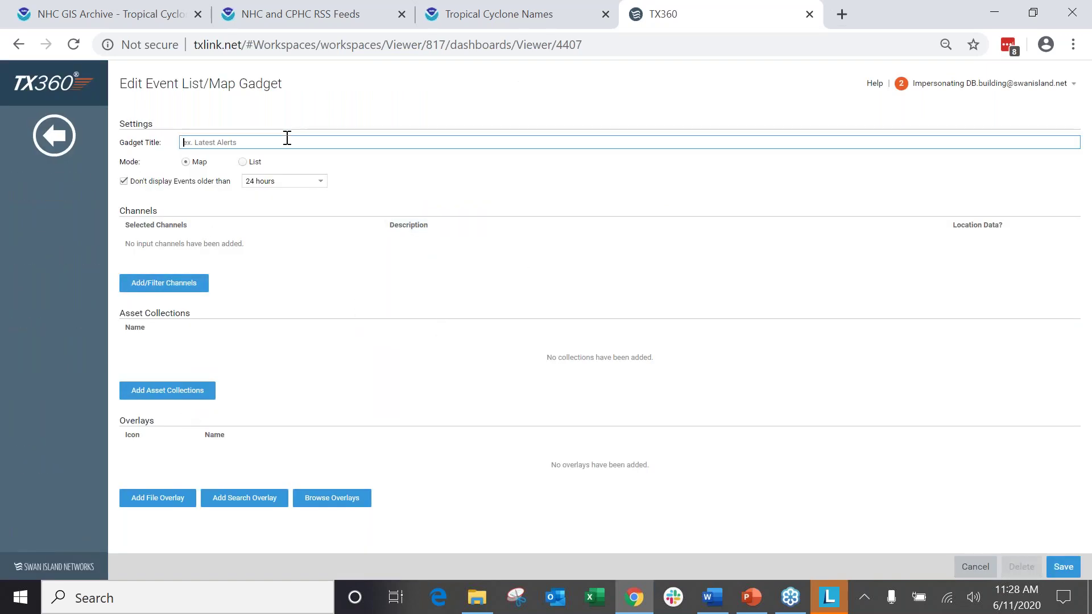
type("Power Outages/Utility Updates")
left_click(243, 162)
left_click(266, 180)
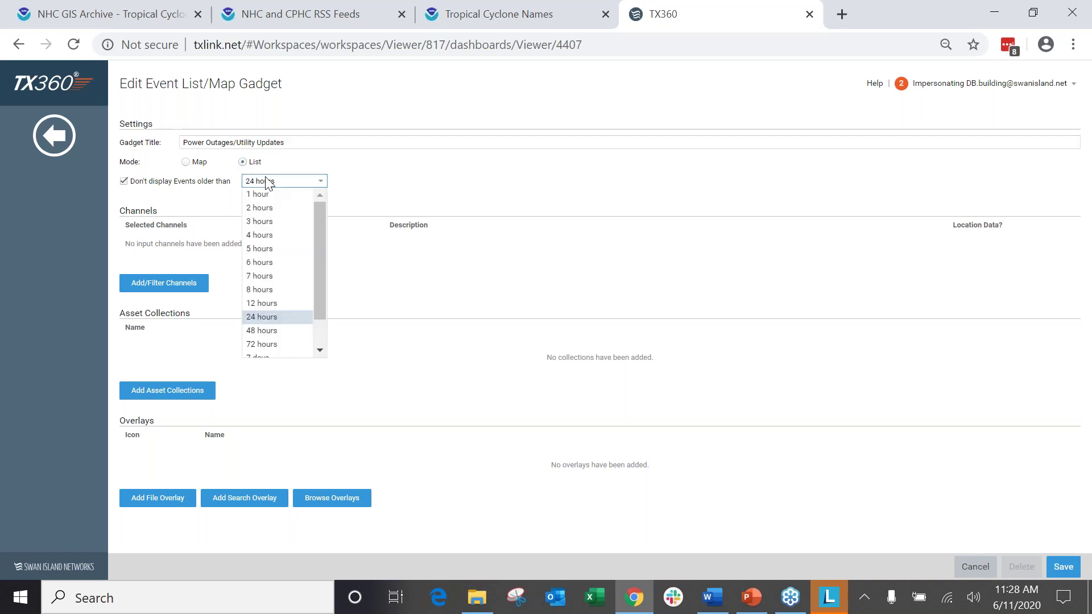
left_click(261, 357)
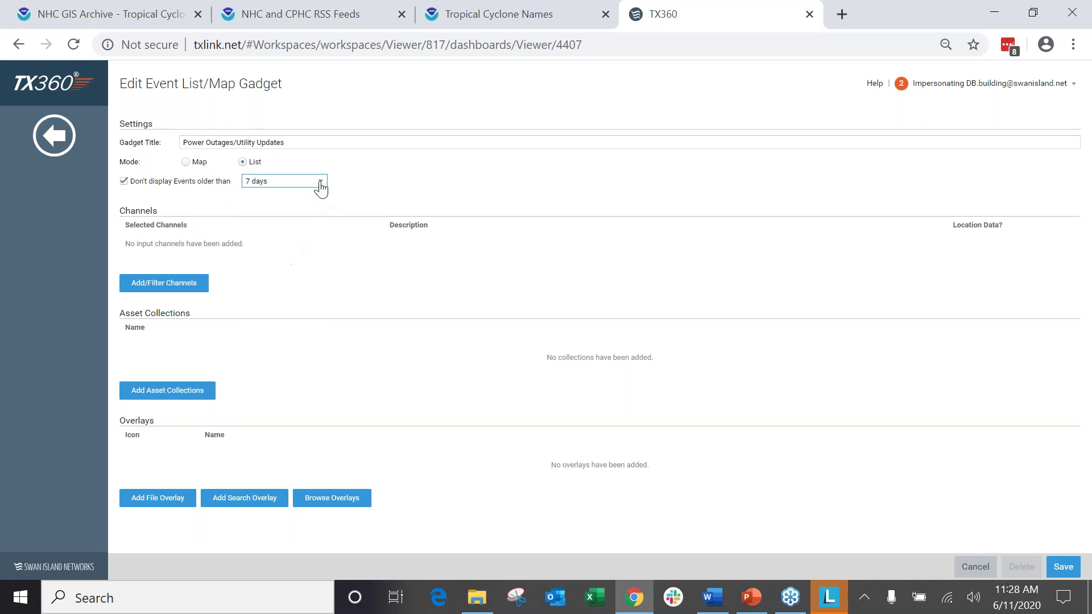
Add the Louisiana Utilities and Twitter List Mississippi utilities channels from the 2020 Hurricane Season workspace to the power outages gadget.
left_click(178, 286)
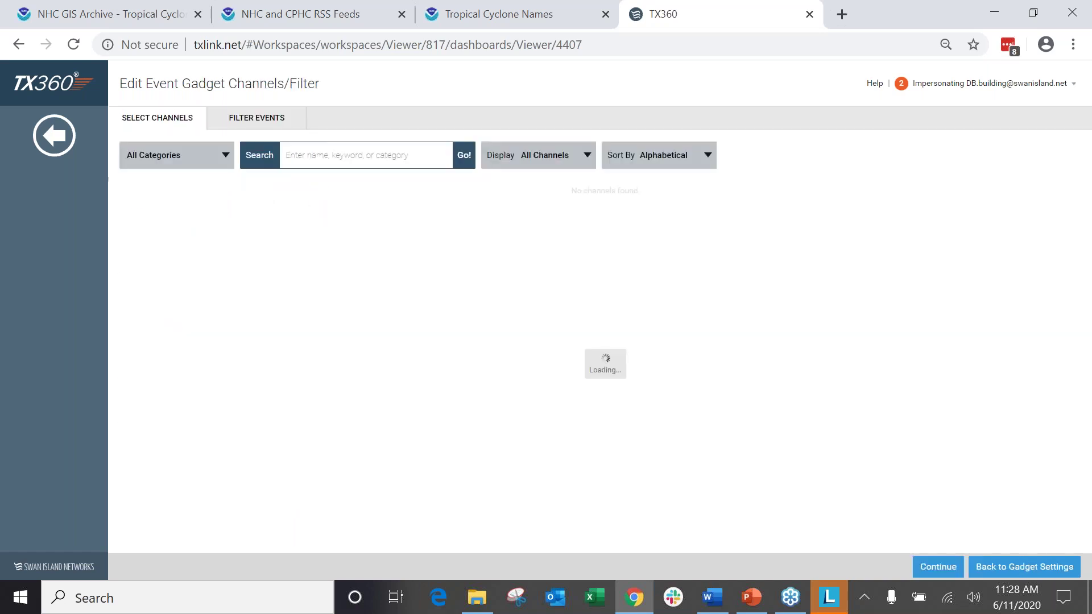
left_click(501, 165)
scroll(506, 310, "down", 2)
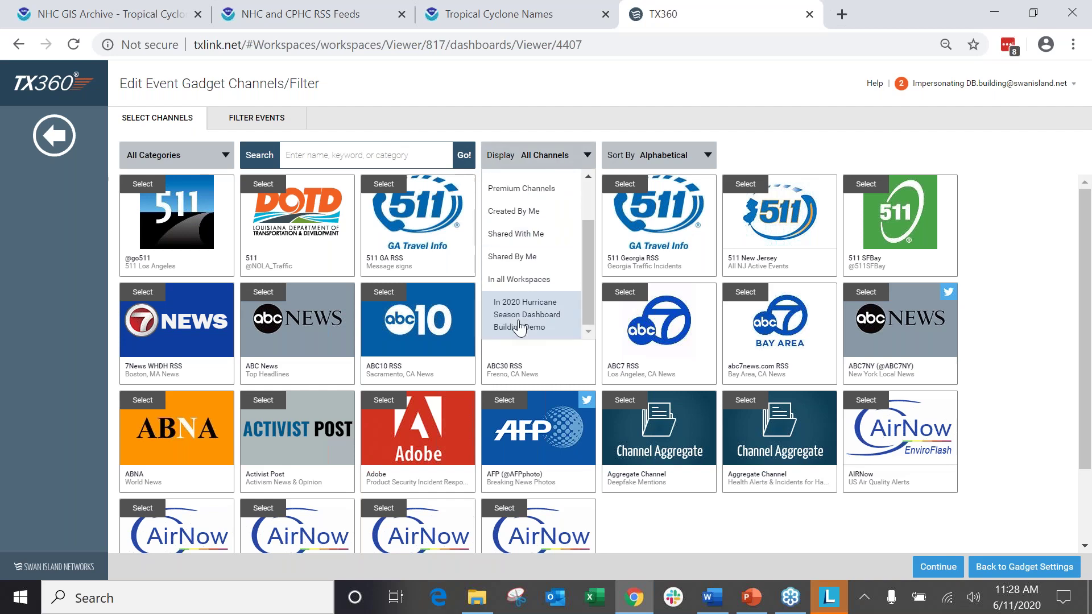
left_click(515, 312)
scroll(514, 311, "down", 3)
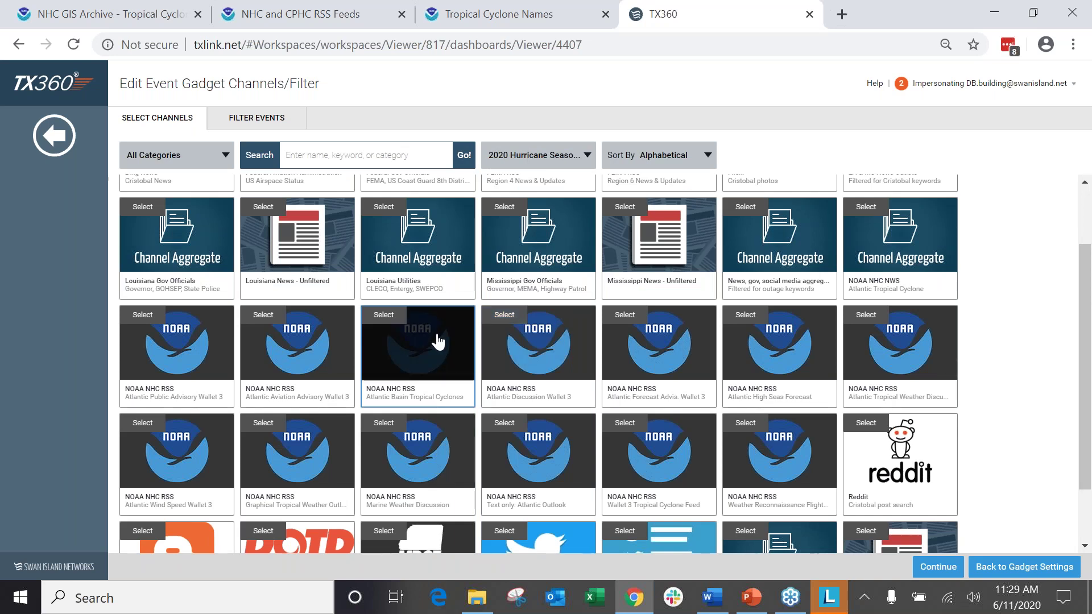
scroll(427, 330, "up", 2)
left_click(387, 296)
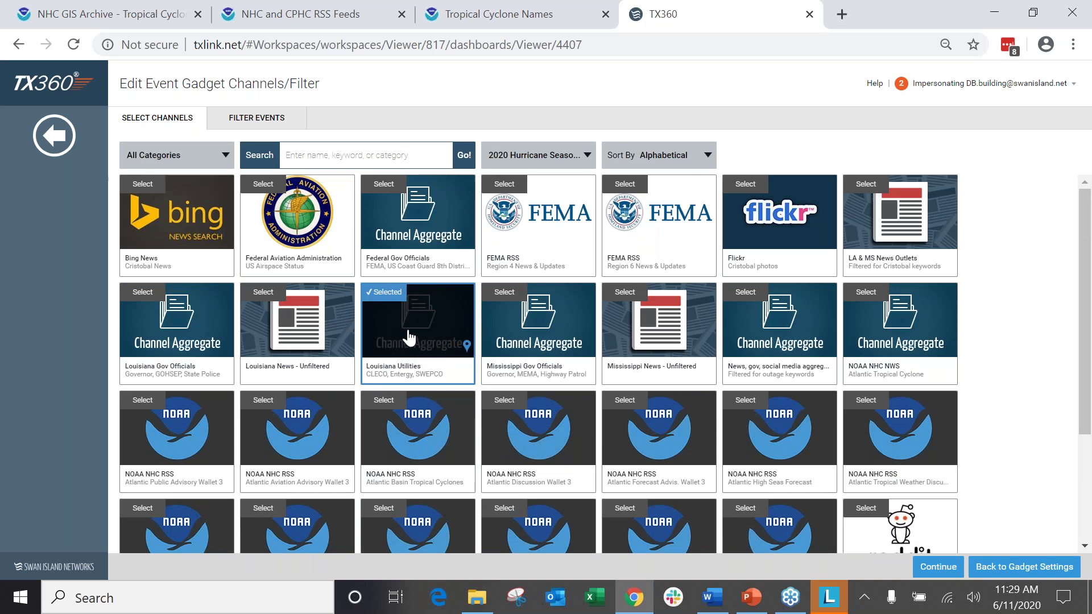
scroll(410, 342, "down", 3)
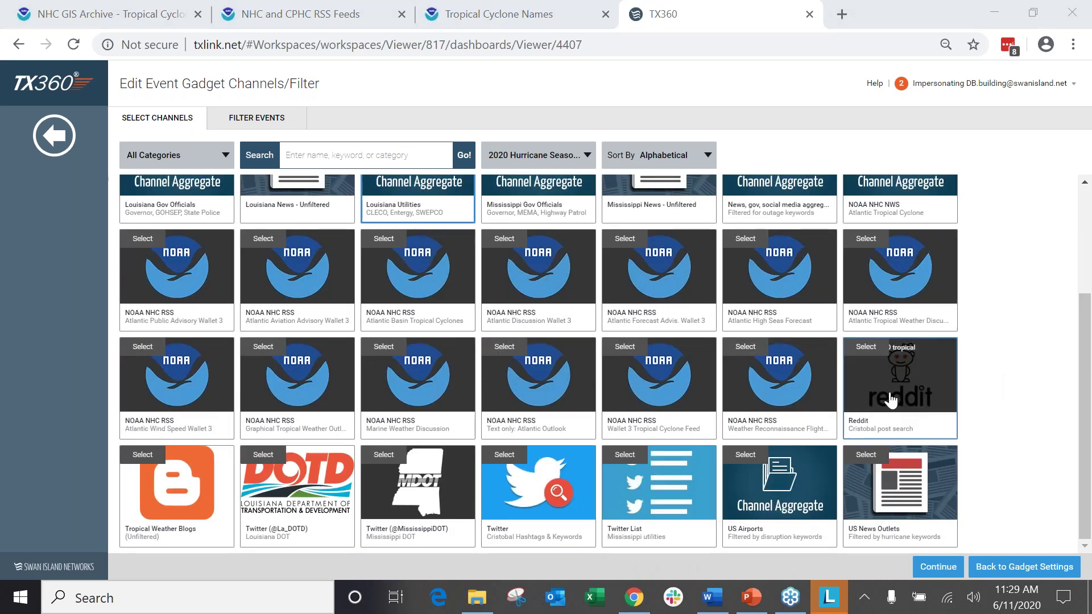
left_click(636, 483)
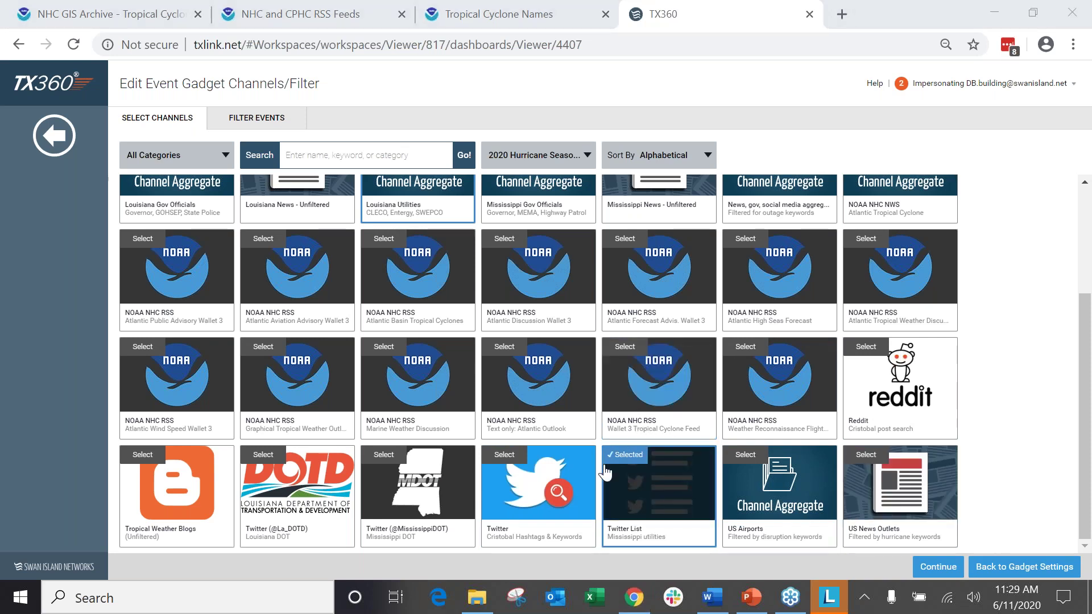
Examine the events in the Mississippi utilities Twitter list, and return to the channel selection.
left_click(651, 503)
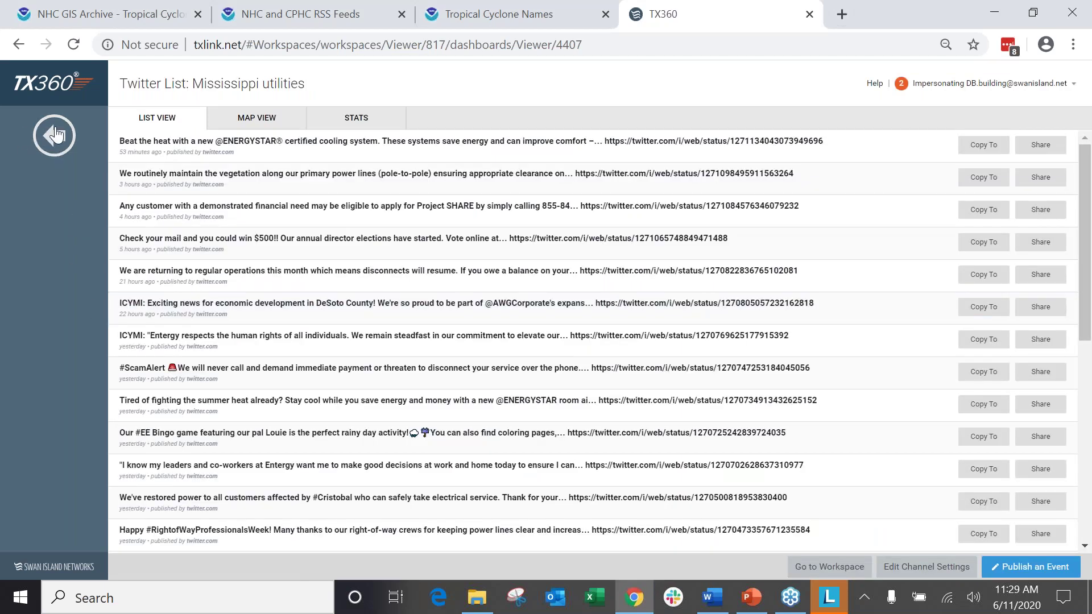
left_click(56, 134)
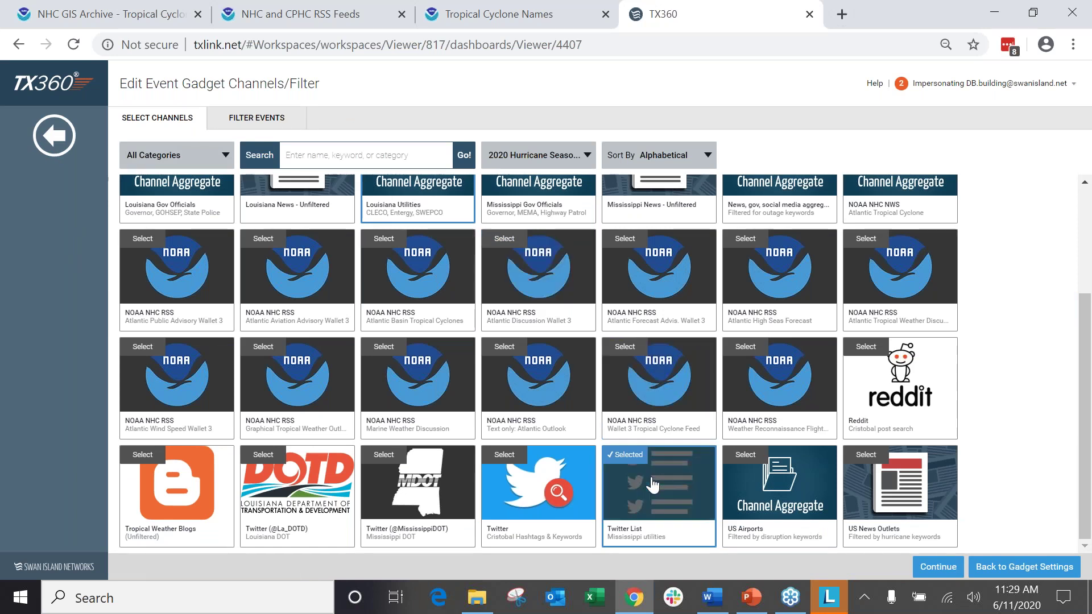
scroll(626, 477, "up", 3)
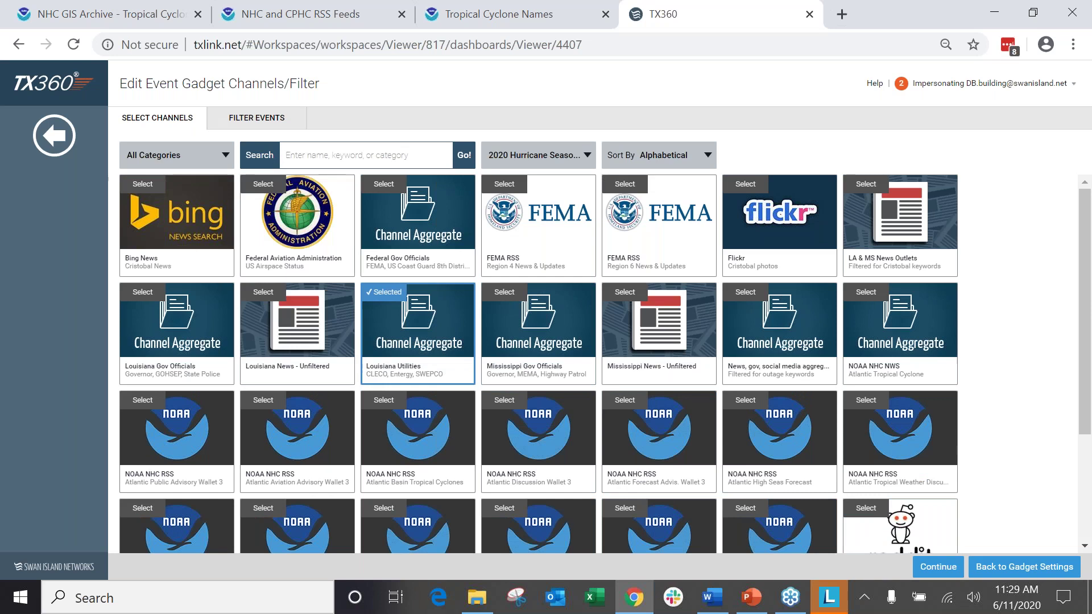
Filter the power outages gadget's events to those with "cristobal" in the title or description.
left_click(257, 118)
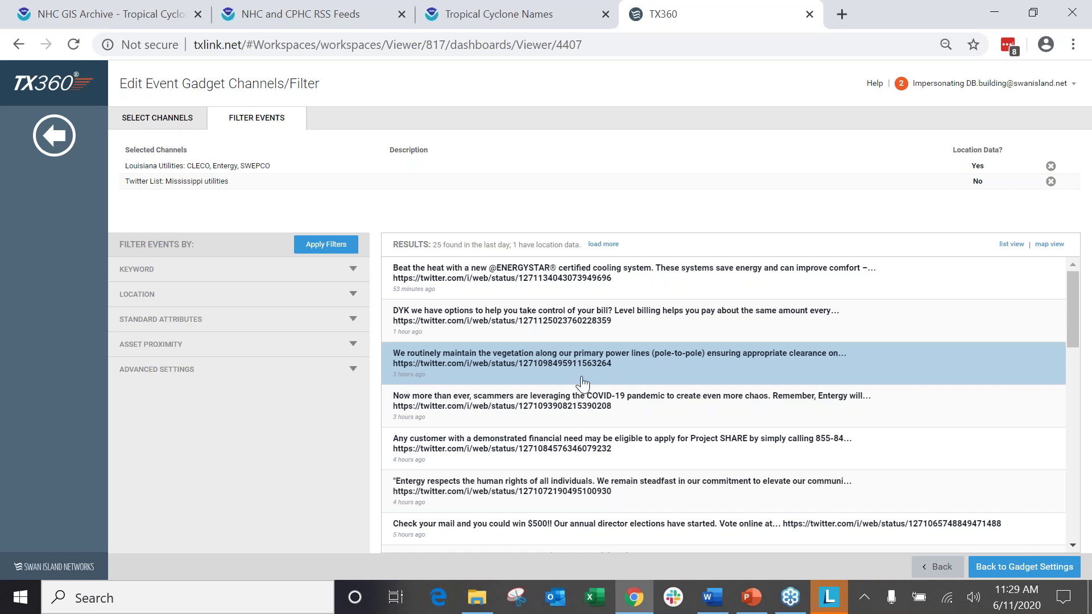
left_click(295, 277)
left_click(293, 300)
type("cristobal")
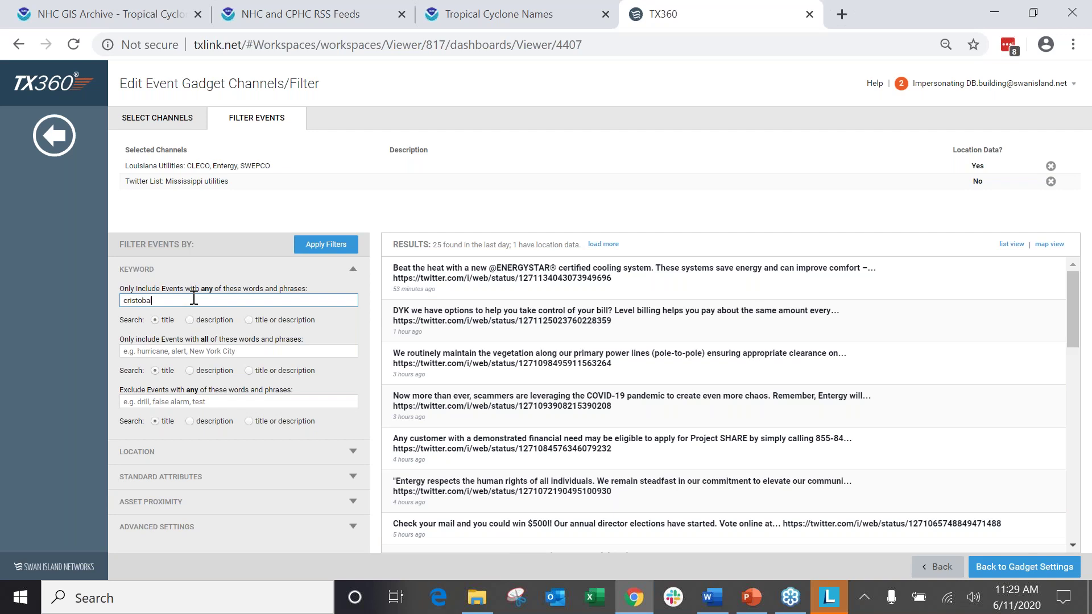
type(",")
left_click(267, 318)
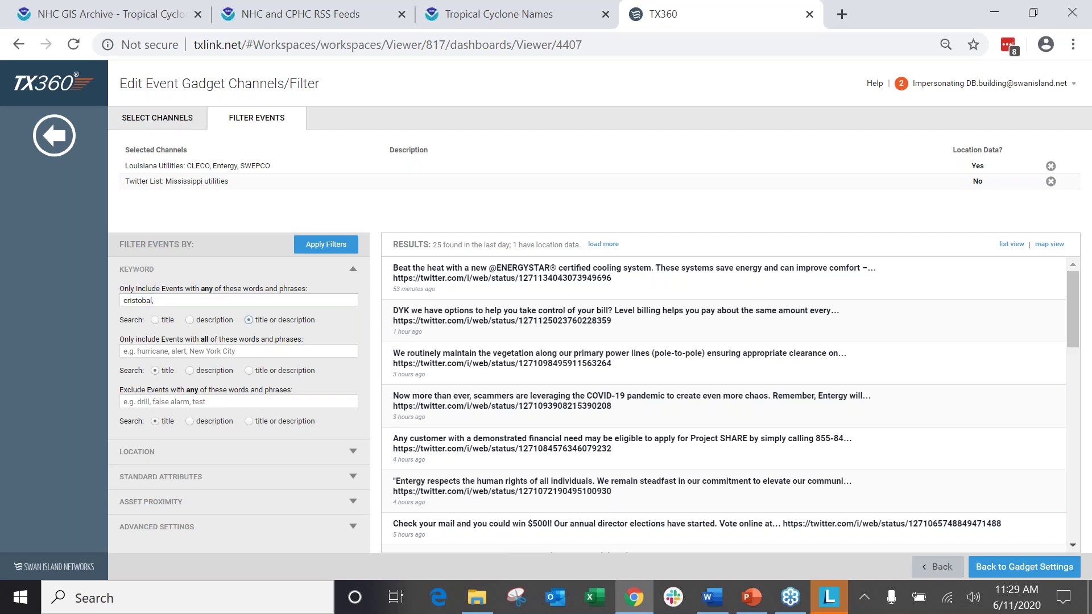
left_click(312, 244)
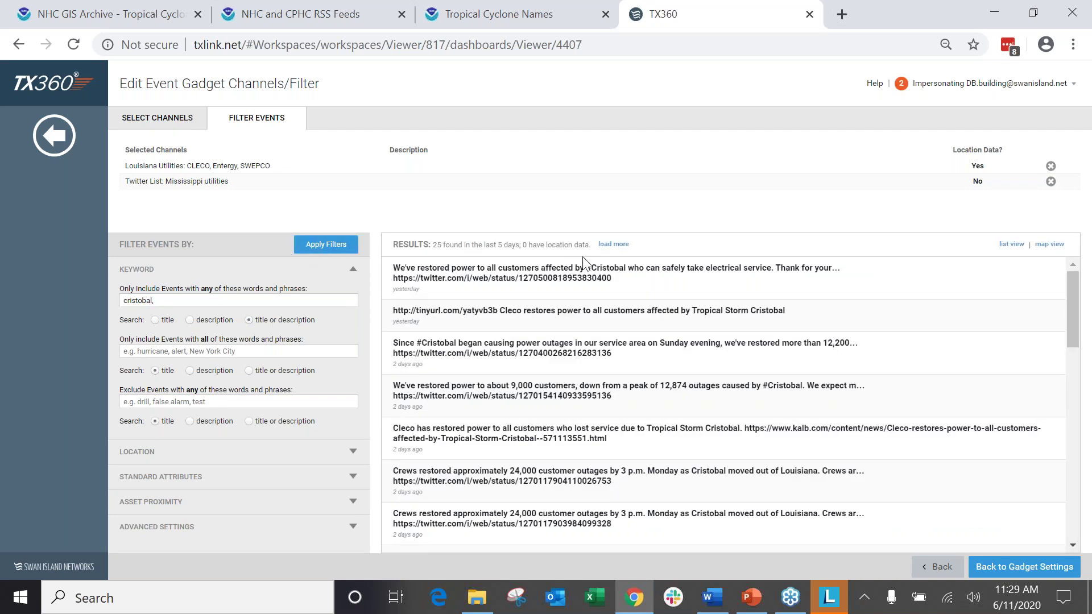
Add "tropical storm" to the power outages gadget's included keywords and save the gadget.
left_click(775, 290)
left_click(775, 290)
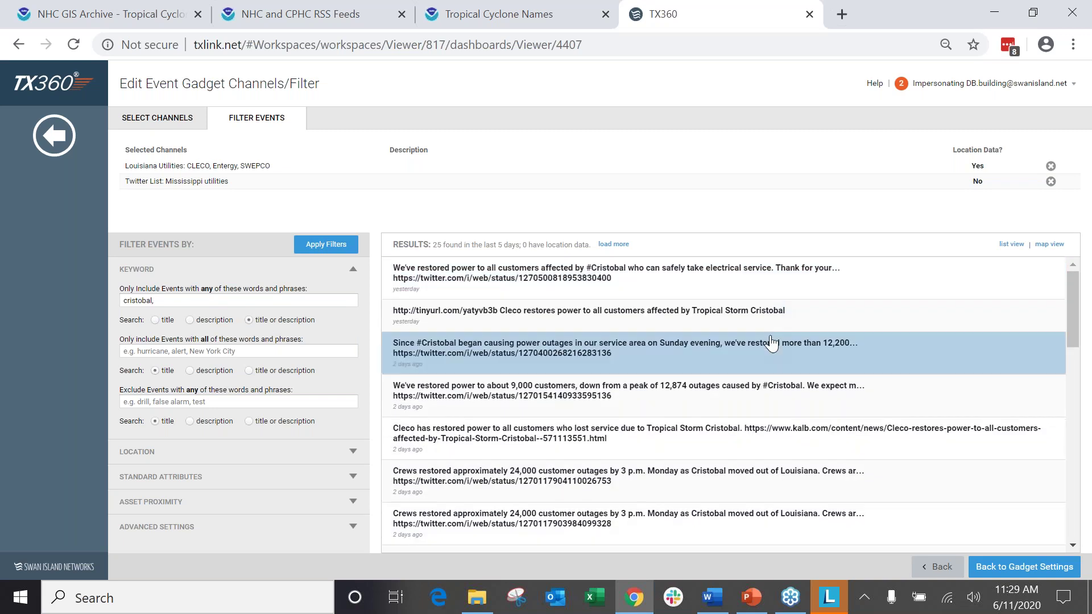
left_click(772, 342)
left_click(772, 342)
left_click(292, 306)
type("tropical storm,")
key("BackSpace")
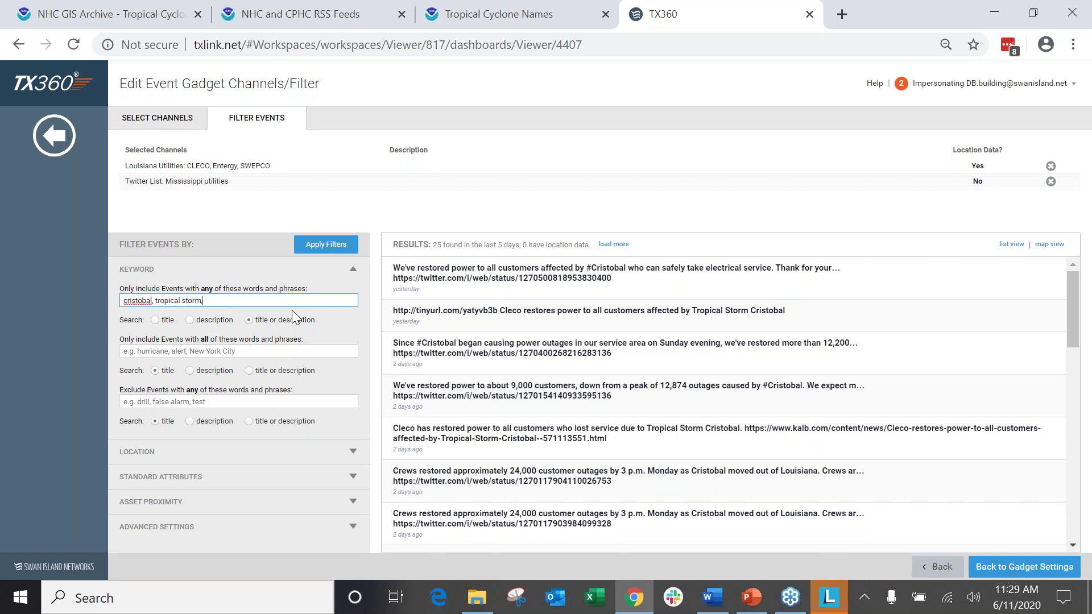
scroll(1025, 495, "down", 2)
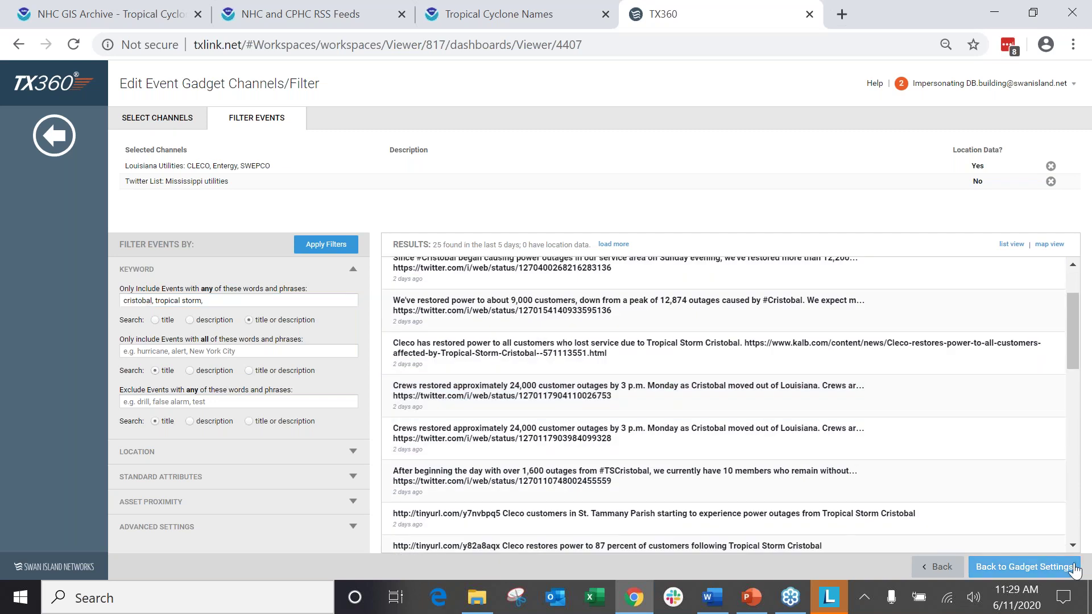
left_click(1053, 565)
left_click(1061, 566)
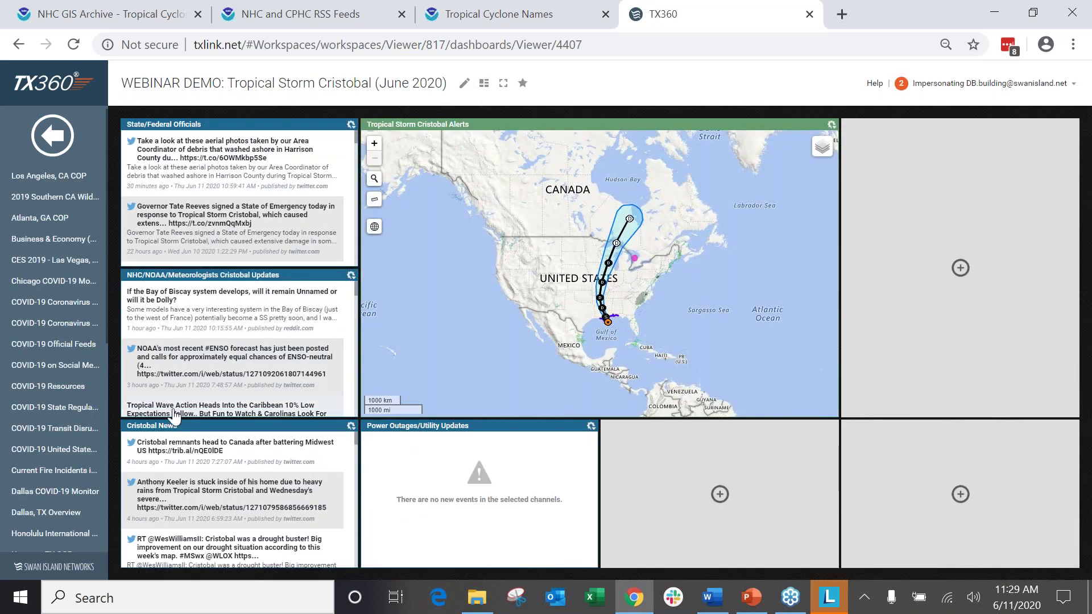
Move the NHC/NOAA updates gadget right of the map, Cristobal News below State/Federal Officials, and Power Outages/Utility Updates below Cristobal News.
left_click_drag(278, 272, 967, 205)
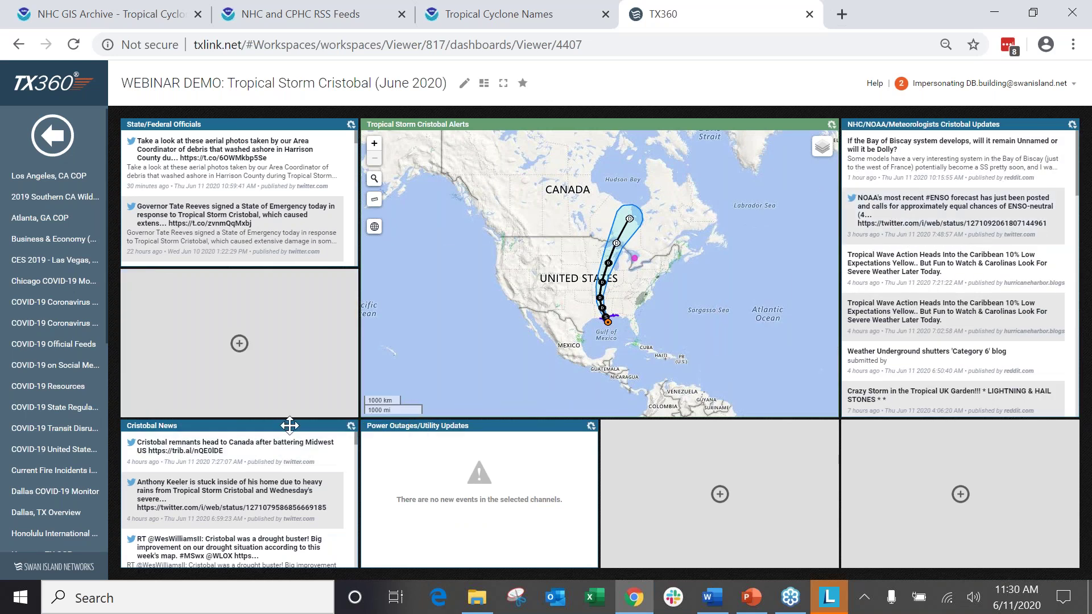
left_click_drag(289, 426, 293, 346)
left_click_drag(387, 426, 179, 477)
left_click_drag(336, 427, 302, 473)
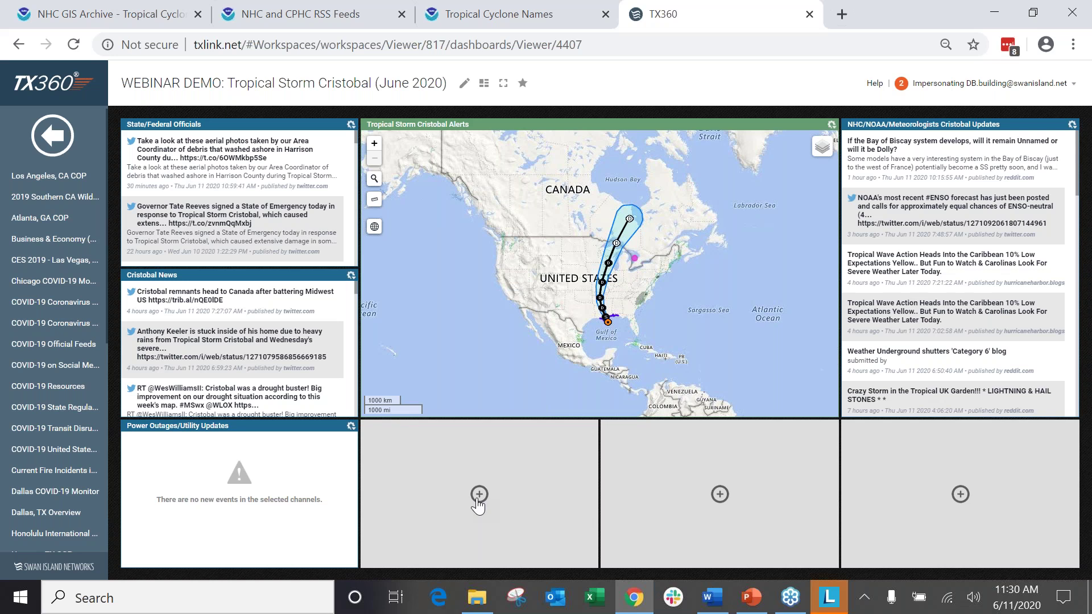
Add an Event List/Map gadget beside the power outages gadget, titled "Travel Impacts (DOT, Airports)", in List mode, hiding events older than 7 days.
left_click(479, 494)
left_click(554, 248)
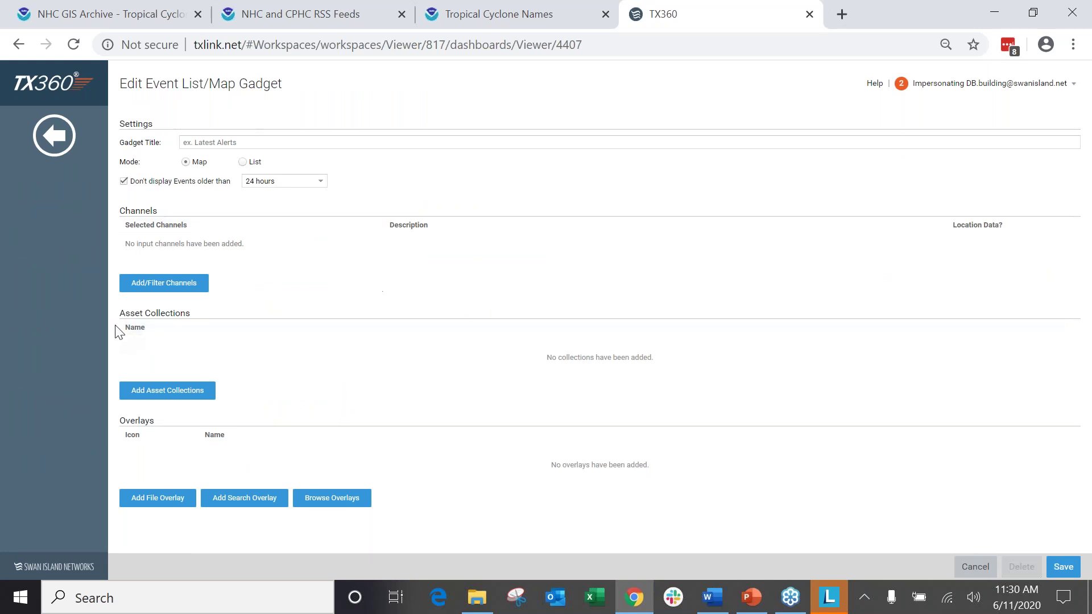
left_click(289, 148)
type("Travel Impacts")
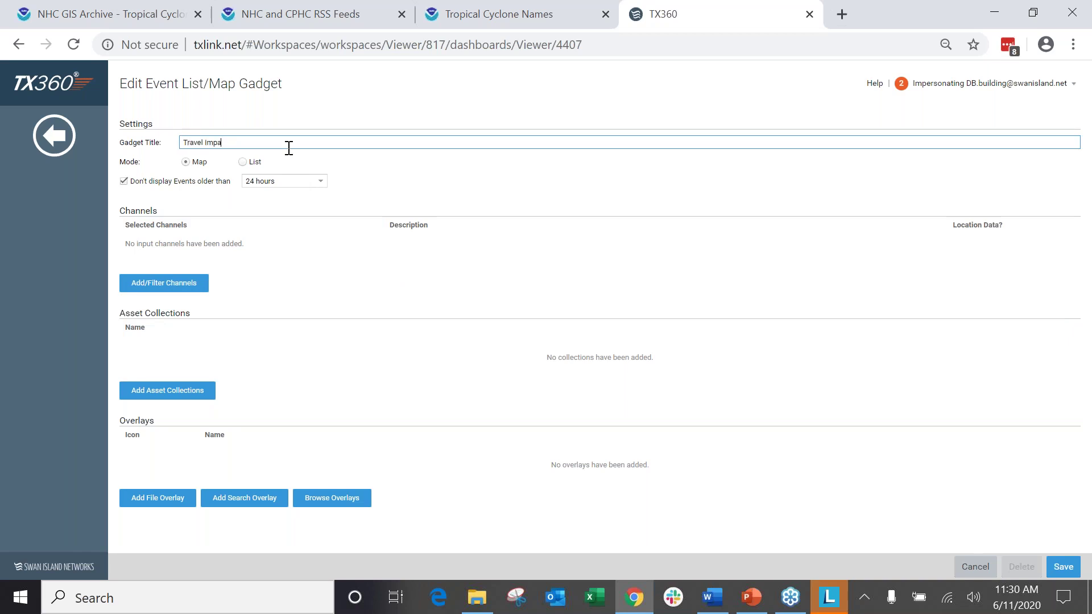
left_click(241, 162)
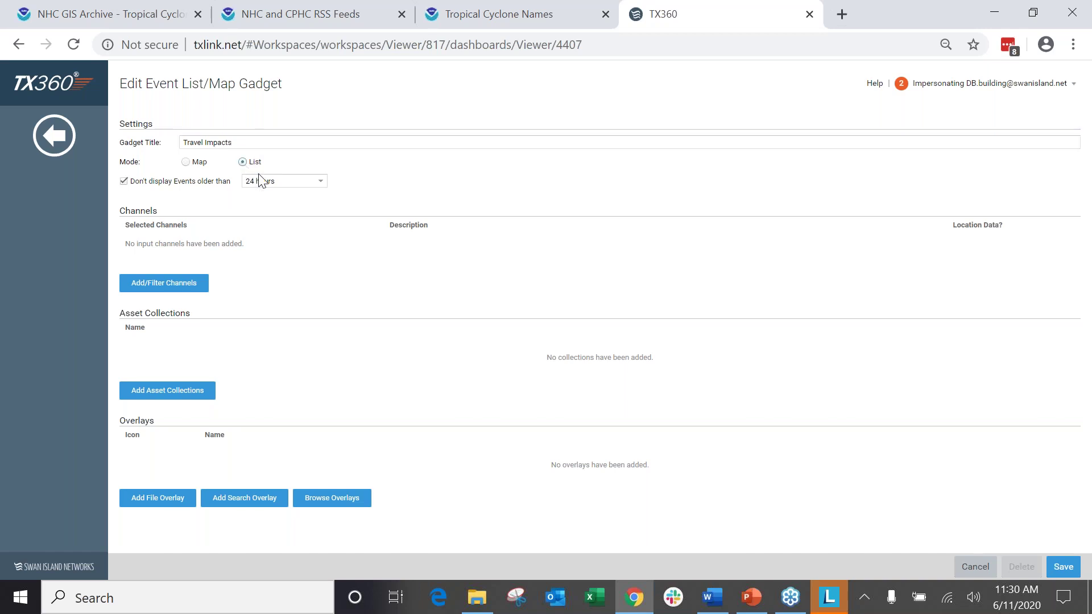
left_click(261, 179)
scroll(278, 298, "down", 2)
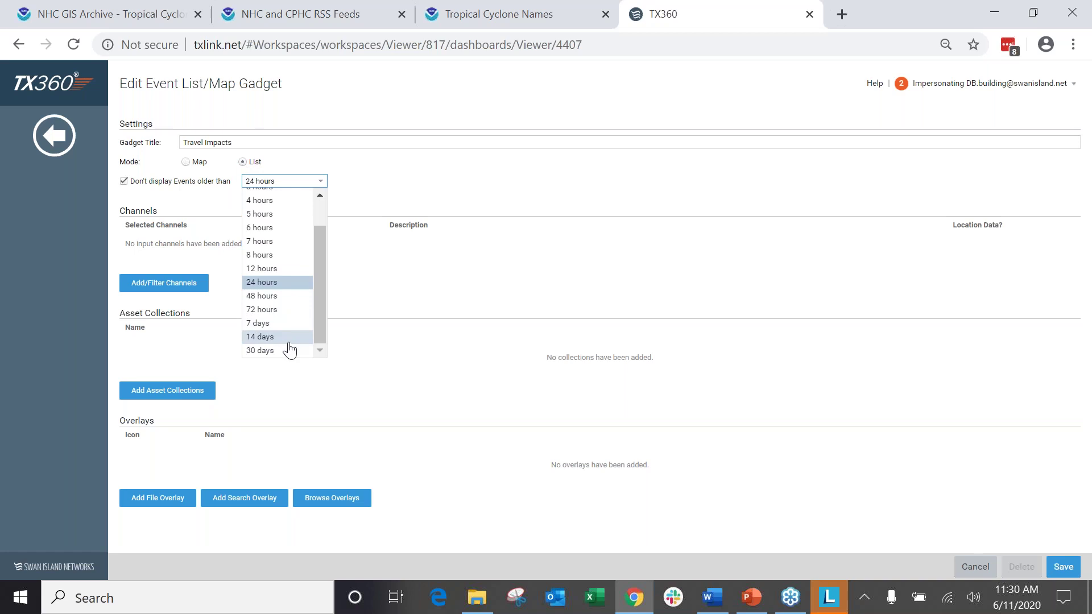
left_click(284, 323)
left_click(321, 147)
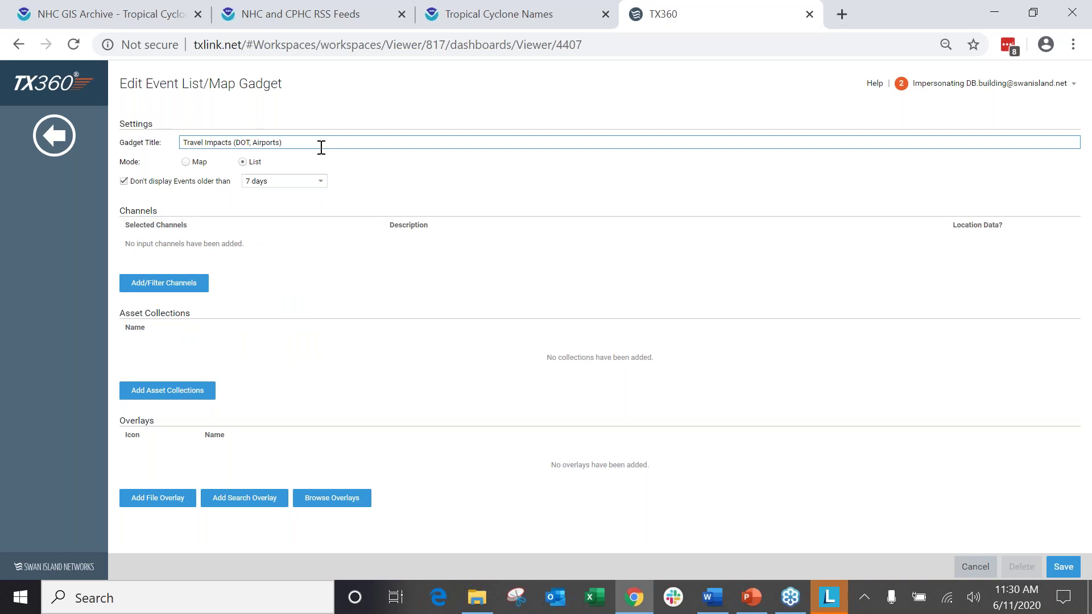
Add the Mississippi DOT, Louisiana DOT and US Airports channels from the 2020 Hurricane Season workspace to the travel impacts gadget.
left_click(171, 287)
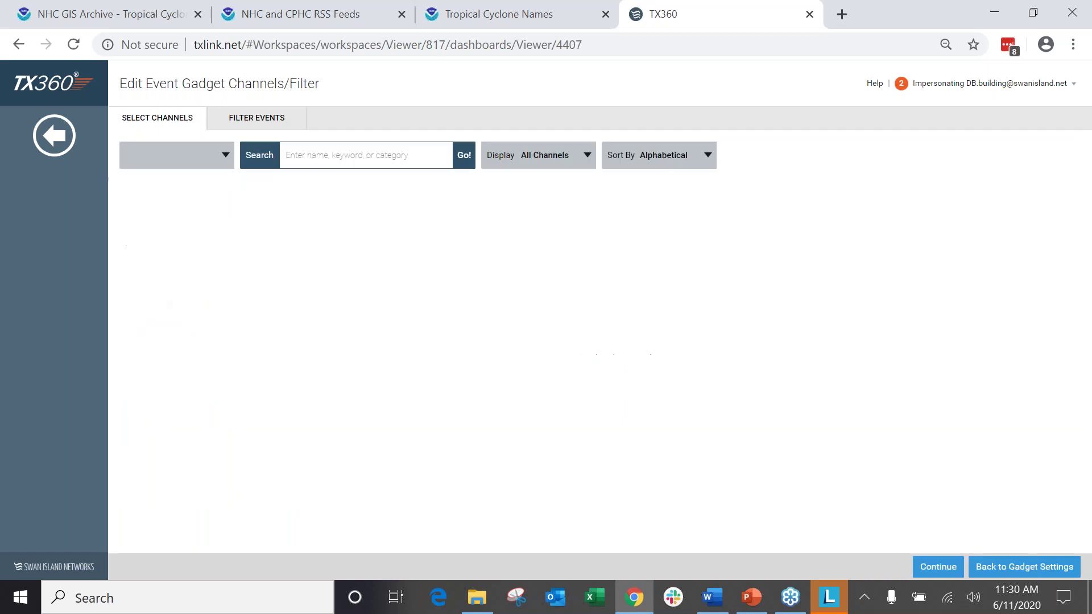
left_click(555, 153)
scroll(541, 301, "down", 2)
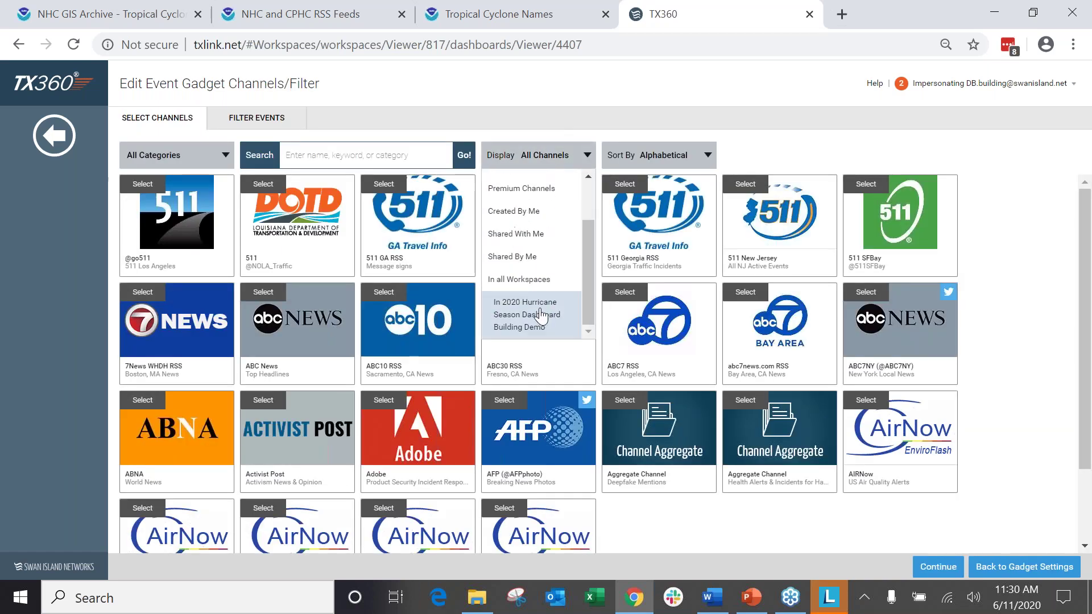
left_click(540, 315)
scroll(512, 370, "down", 3)
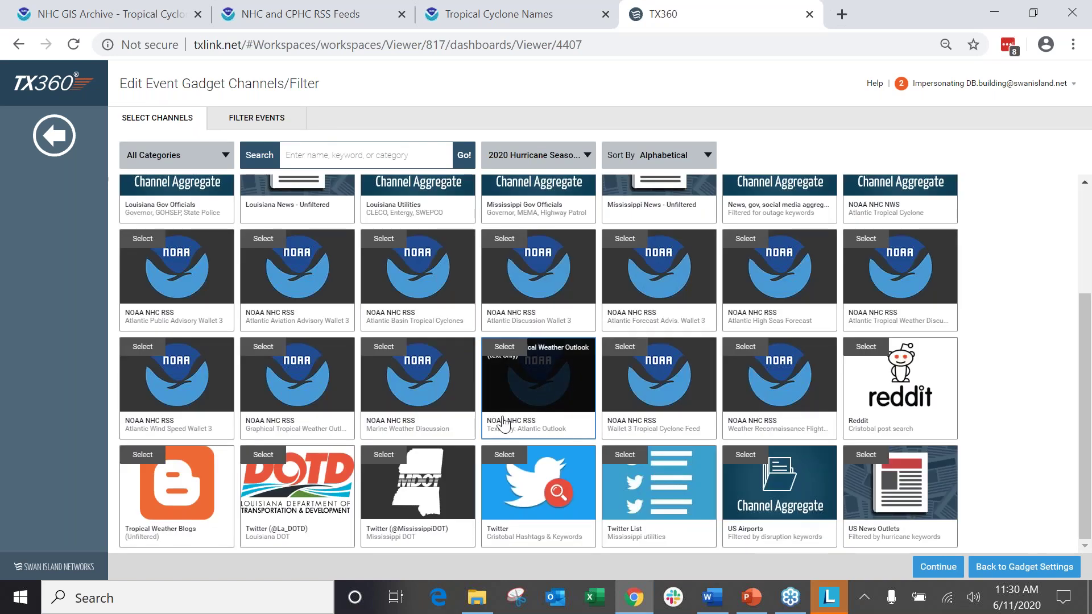
left_click(392, 455)
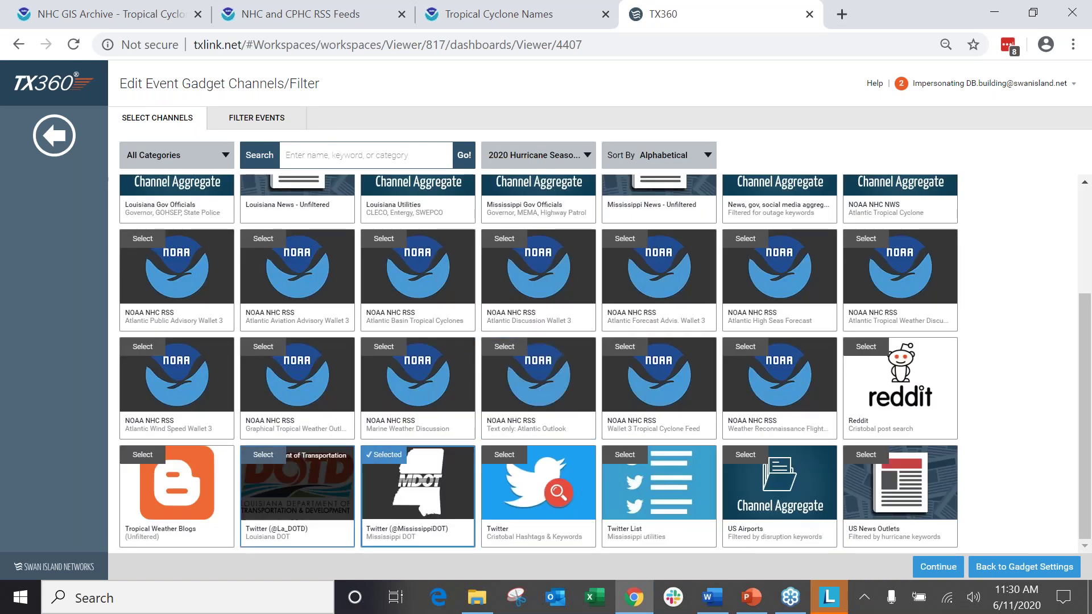
left_click(267, 464)
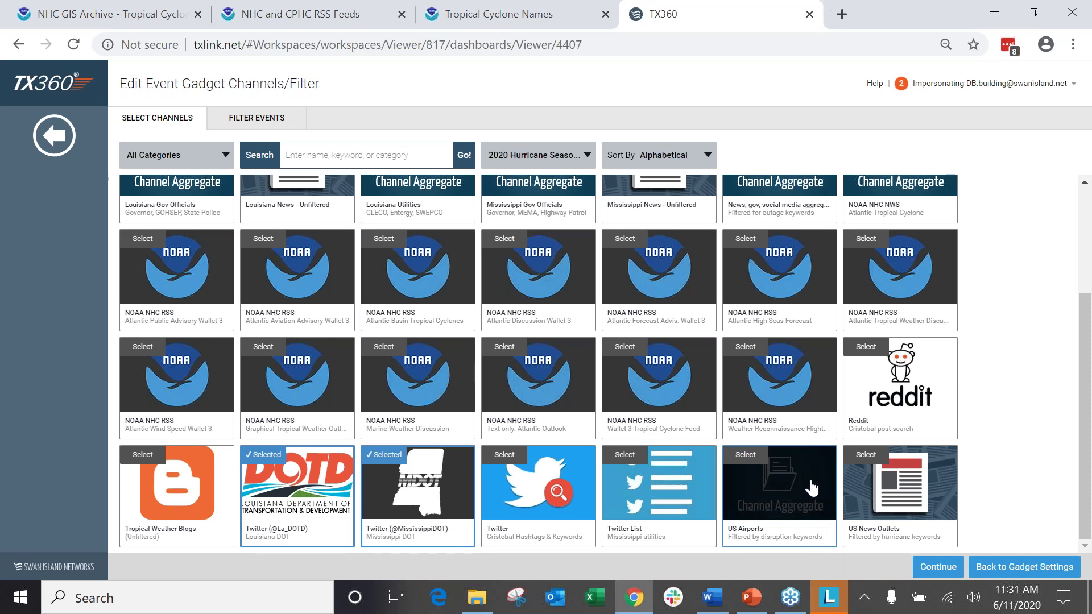
left_click(751, 492)
scroll(432, 398, "up", 3)
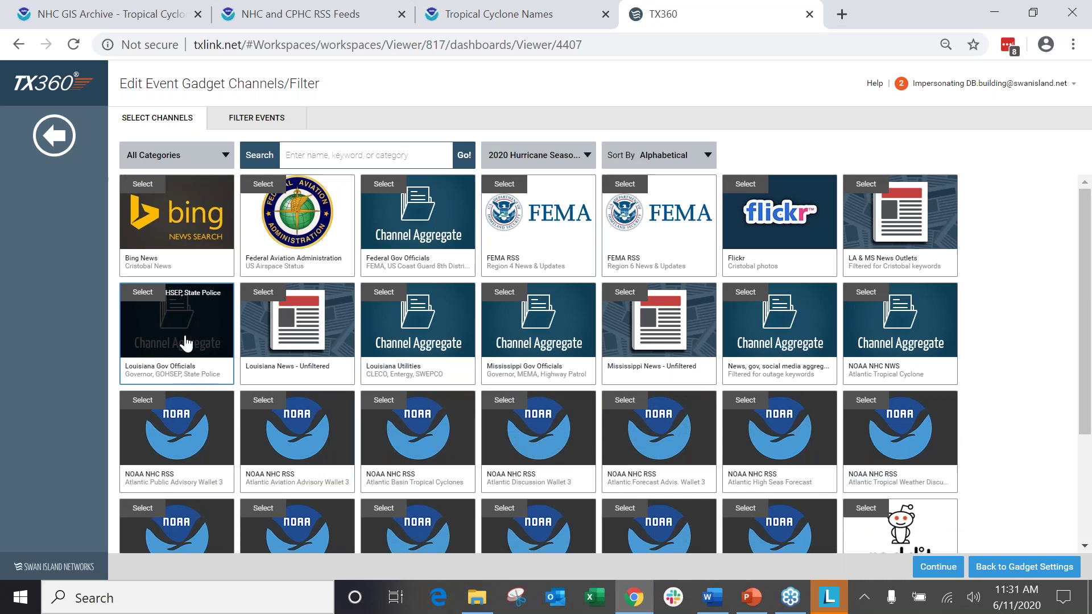
Filter the gadget's events to any keyword from the Word reference document's full list ("Cristobal, tropical, storm, hurricane, cyclone...") in the title or description.
left_click(235, 115)
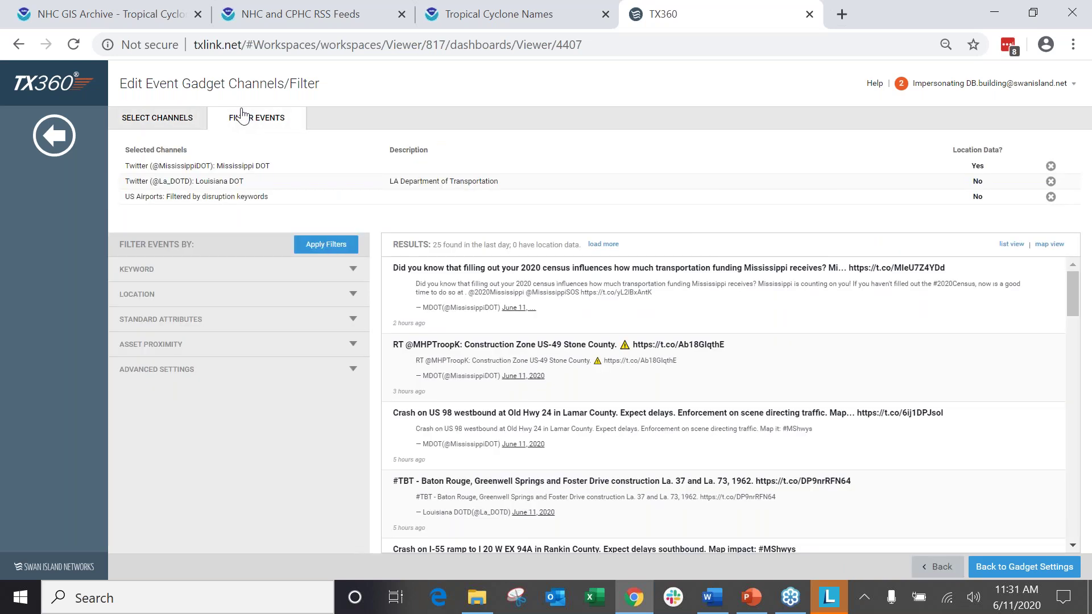
left_click(163, 271)
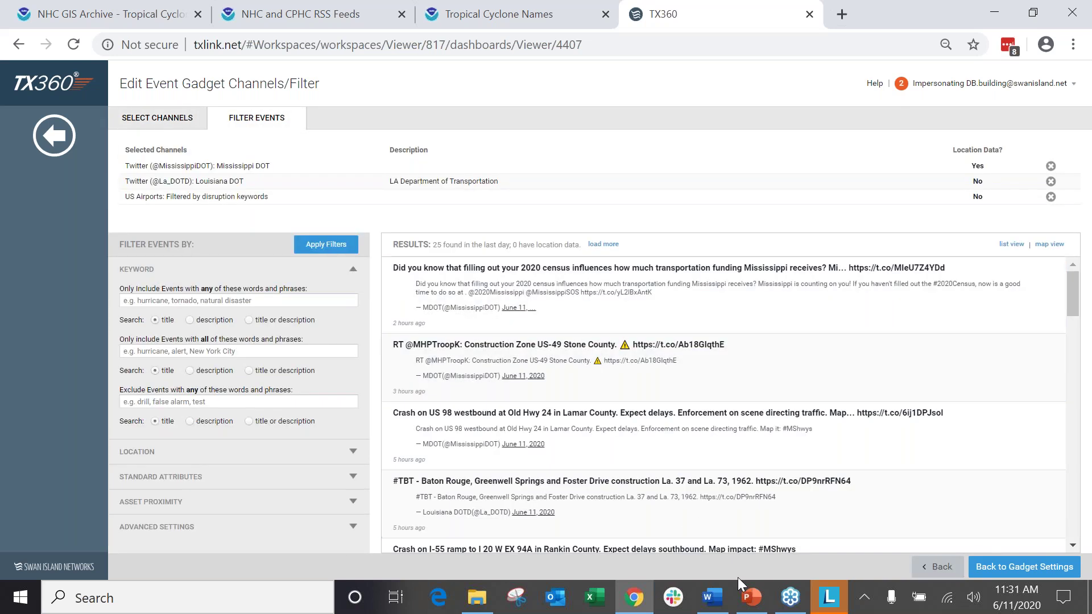
left_click(729, 605)
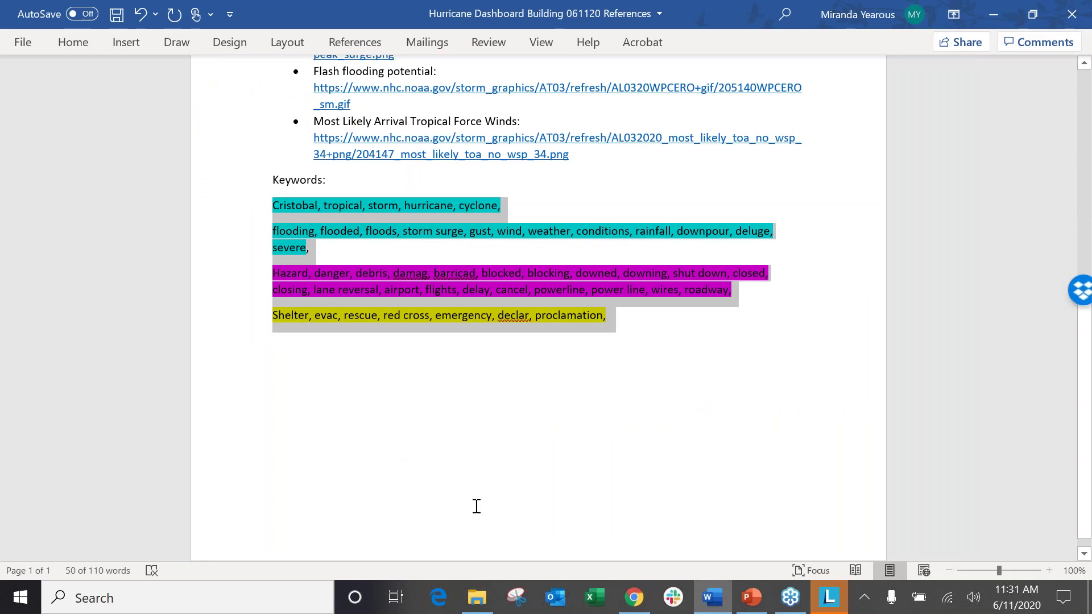
left_click(997, 13)
left_click(272, 319)
left_click(326, 251)
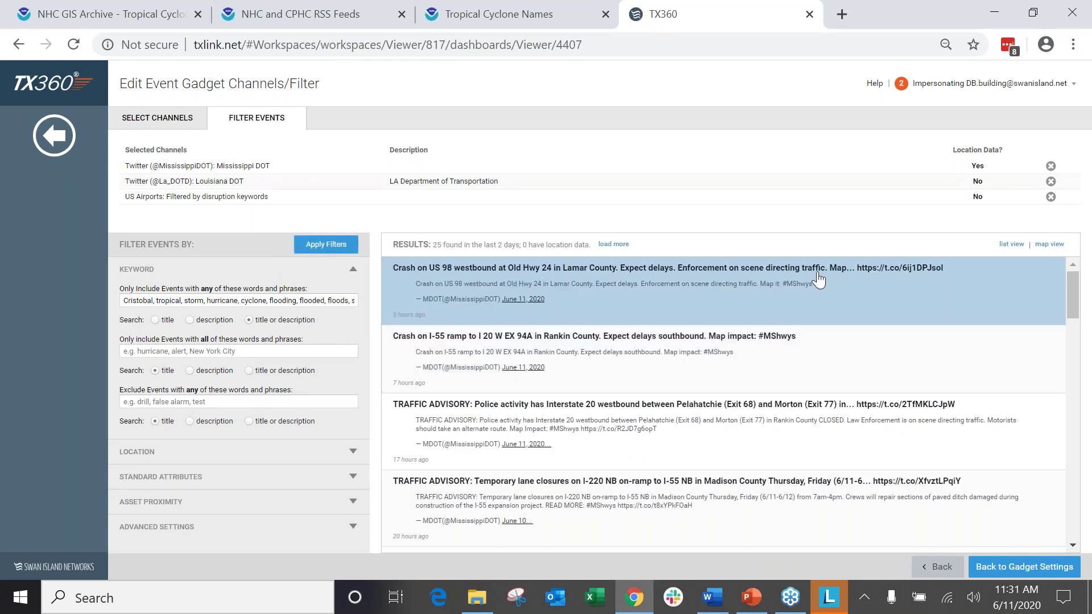
Review the filtered travel events and save the travel impacts gadget.
scroll(819, 278, "down", 4)
scroll(819, 278, "up", 5)
scroll(880, 313, "down", 3)
scroll(880, 316, "down", 5)
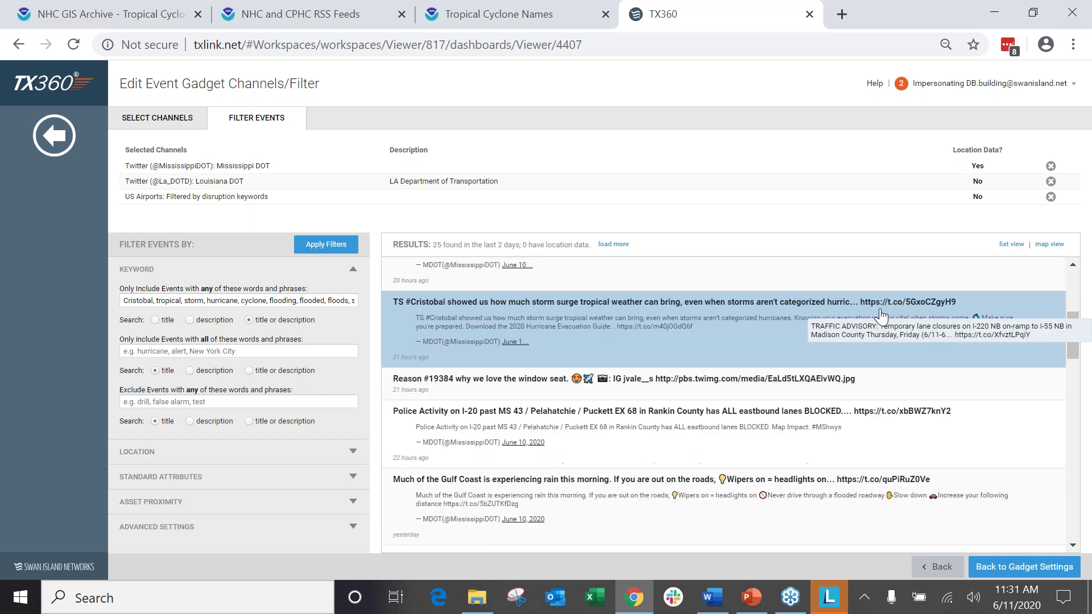
scroll(881, 316, "down", 10)
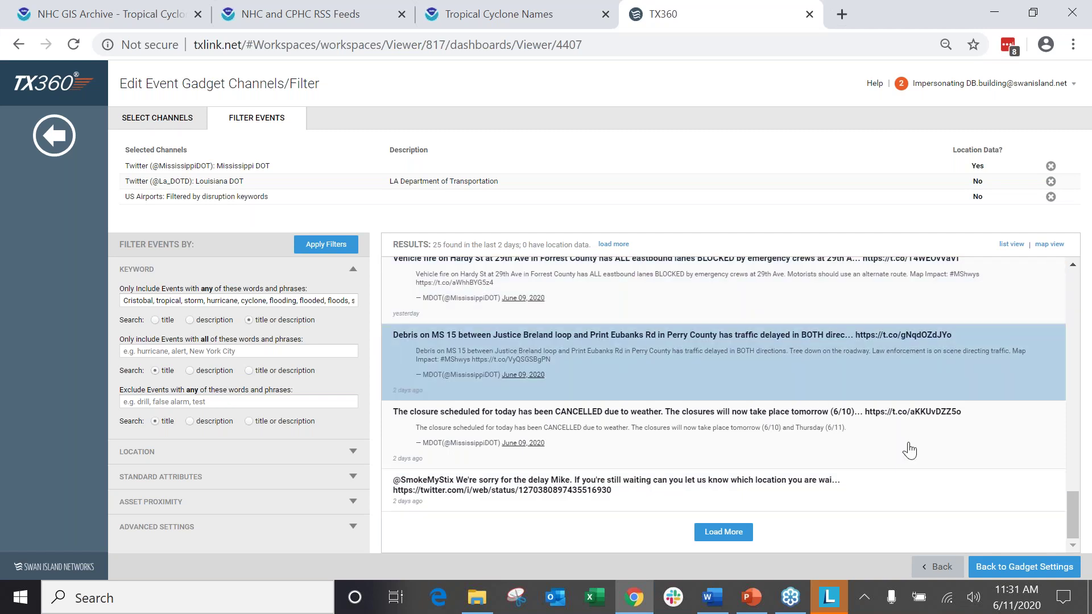
left_click(1068, 568)
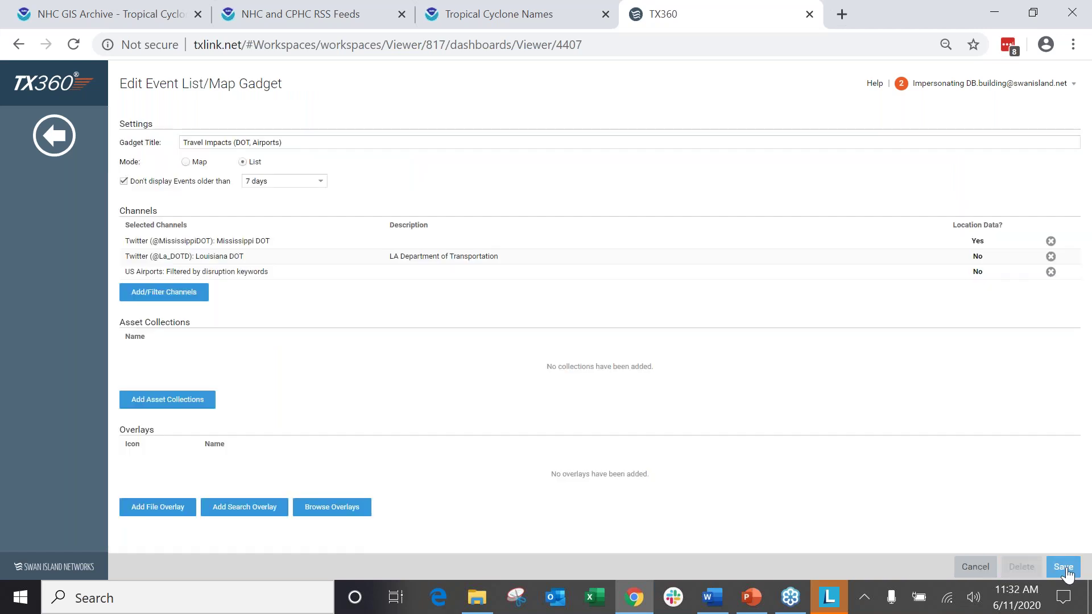
left_click(1064, 567)
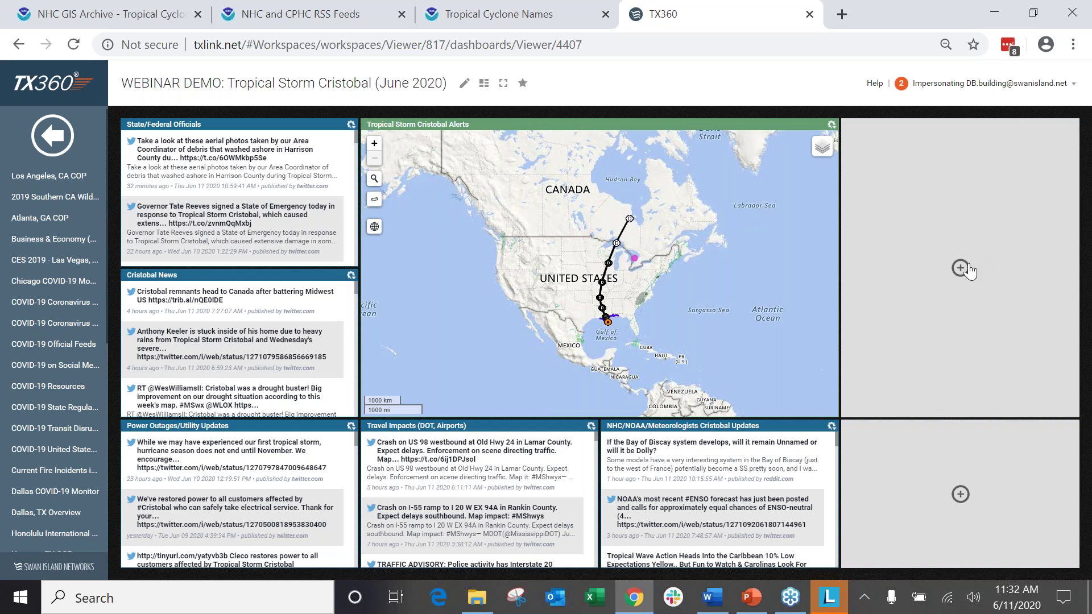
Add an Image Slideshow gadget beside the NHC/NOAA updates gadget, titled "Graphics (Key Messages, Evacuations)", with image caption and controls auto-hidden.
left_click(960, 495)
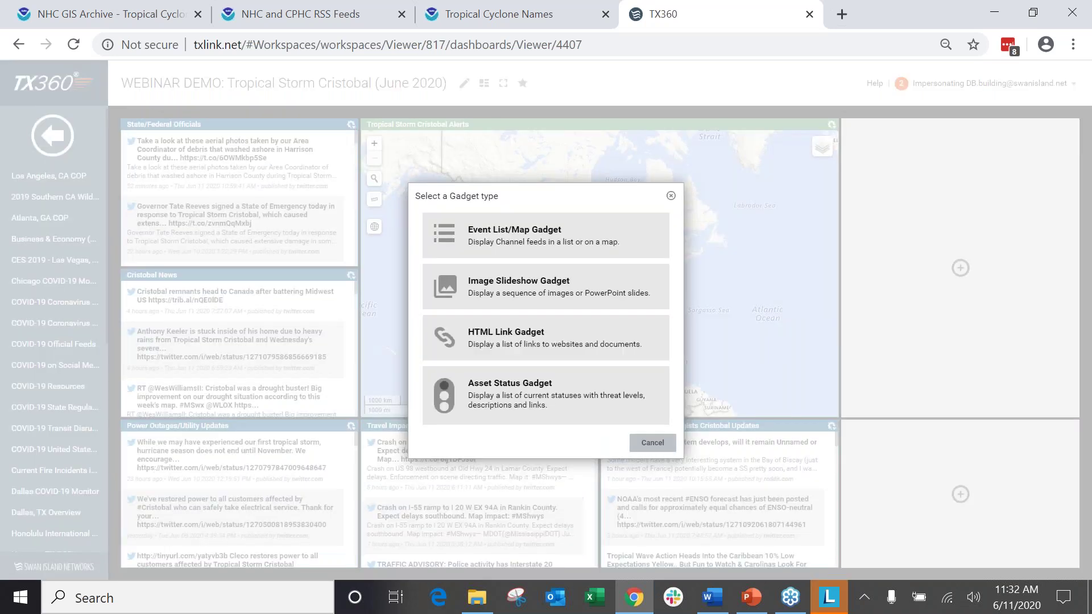
left_click(603, 297)
left_click(421, 143)
type("Gra")
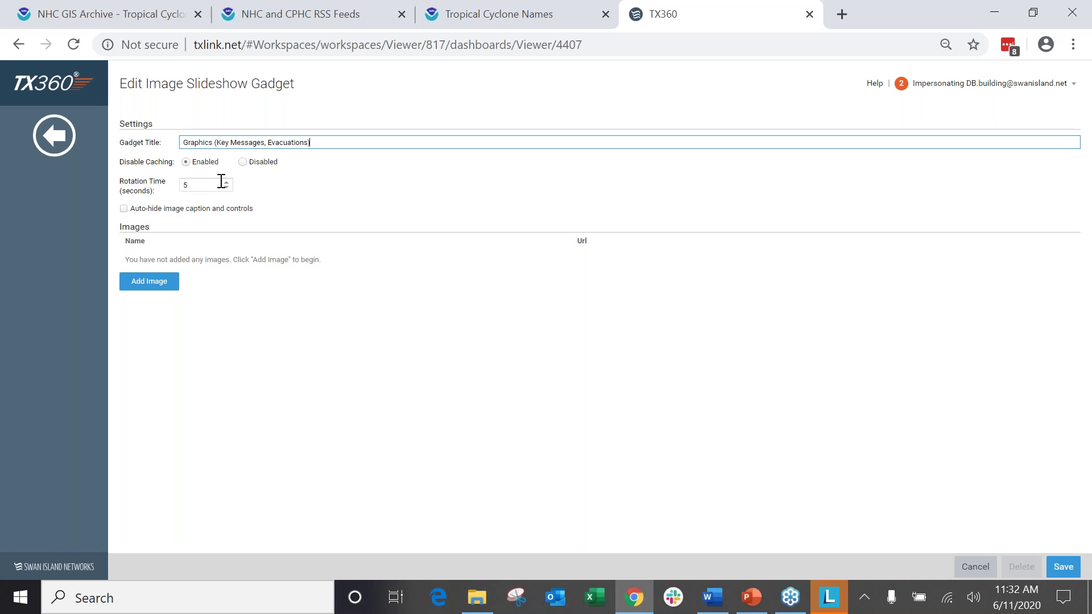
left_click(220, 210)
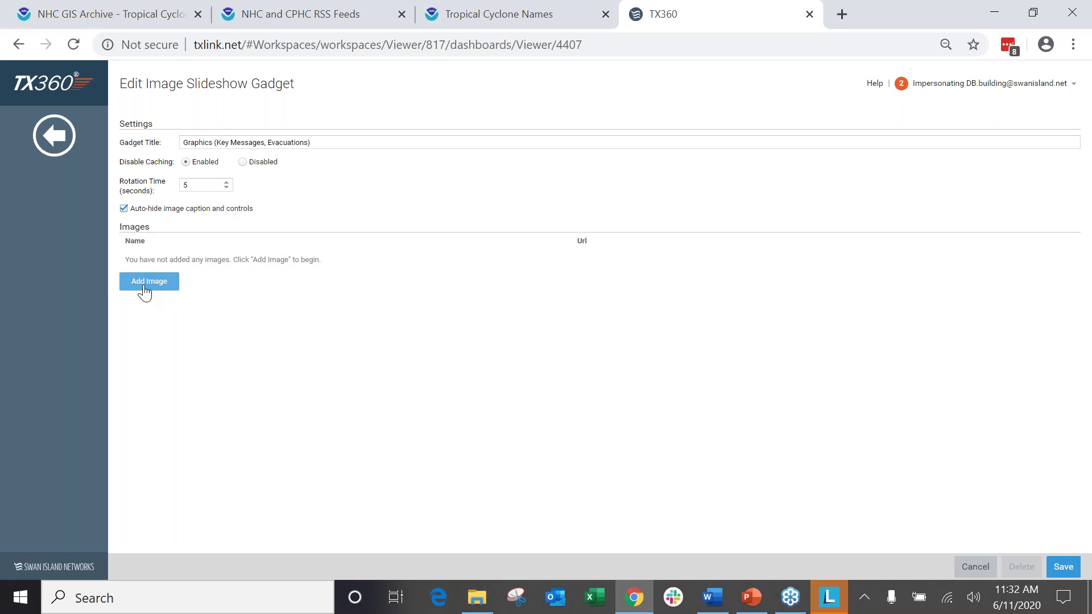
Add an image to the slideshow using the Key Messages Monday 060820 URL copied from the Word reference document.
left_click(711, 597)
scroll(570, 270, "up", 4)
left_click(569, 271)
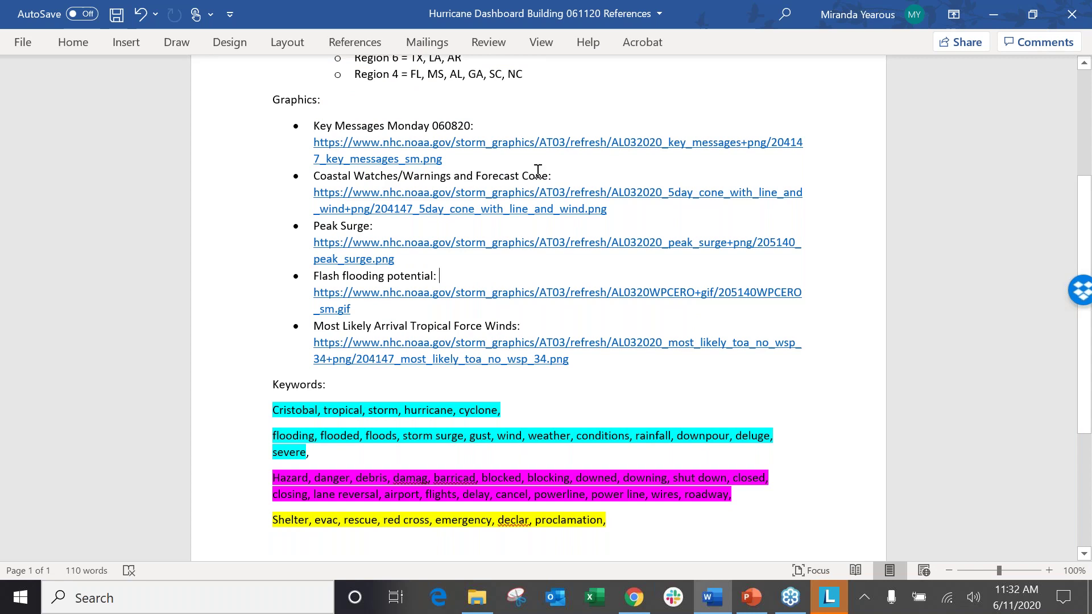
mouse_move(418, 164)
left_mouse_down()
mouse_move(341, 176)
mouse_move(409, 162)
left_mouse_up()
key("ctrl+c")
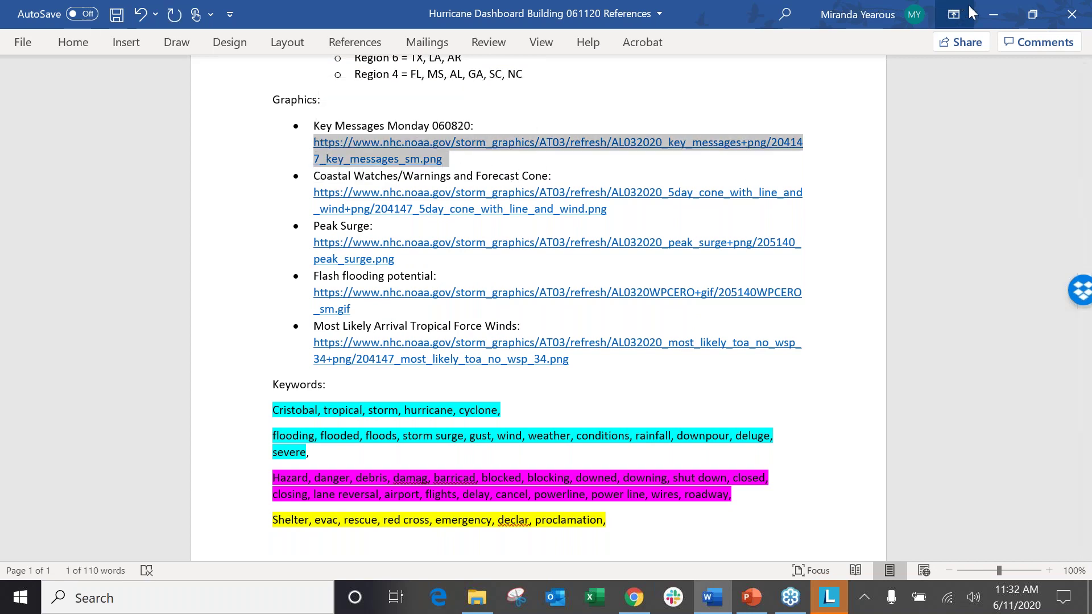
left_click(993, 14)
left_click(142, 284)
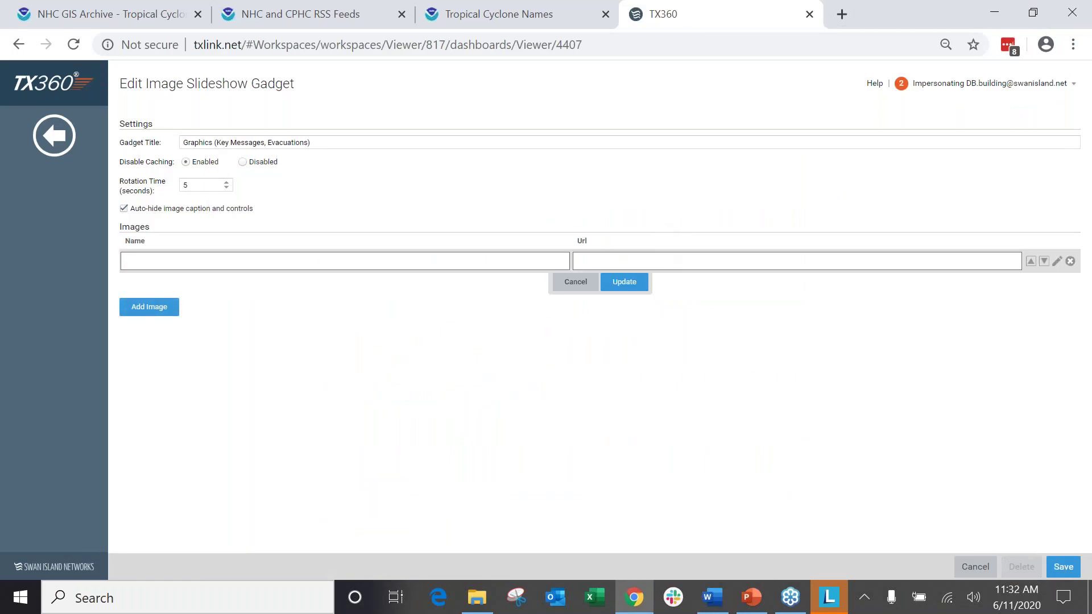
left_click(658, 261)
key("ctrl+v")
Name the image "Key Messages Monday 060820:" by copying its label from the Word document without the bullet, and update the entry.
left_click(712, 597)
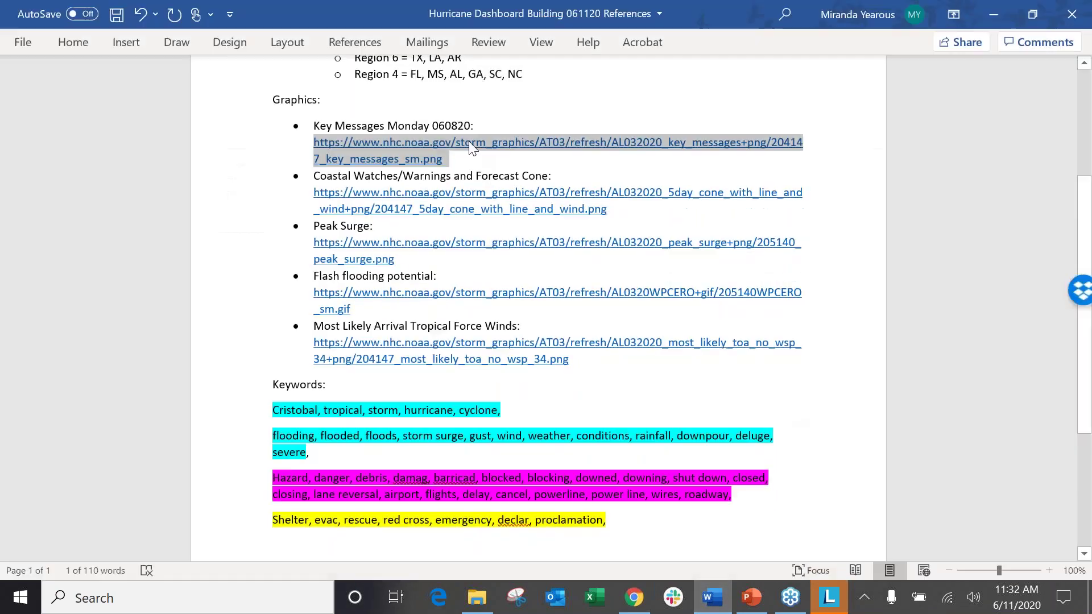
left_click_drag(474, 126, 314, 126)
key("ctrl+c")
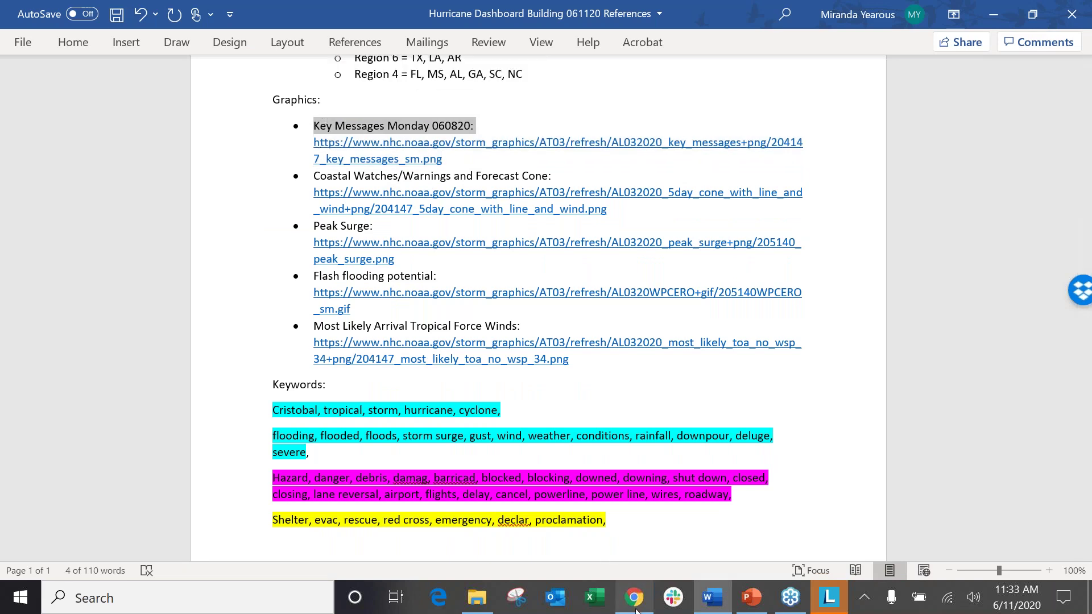
left_click(634, 597)
left_click(241, 261)
key("ctrl+v")
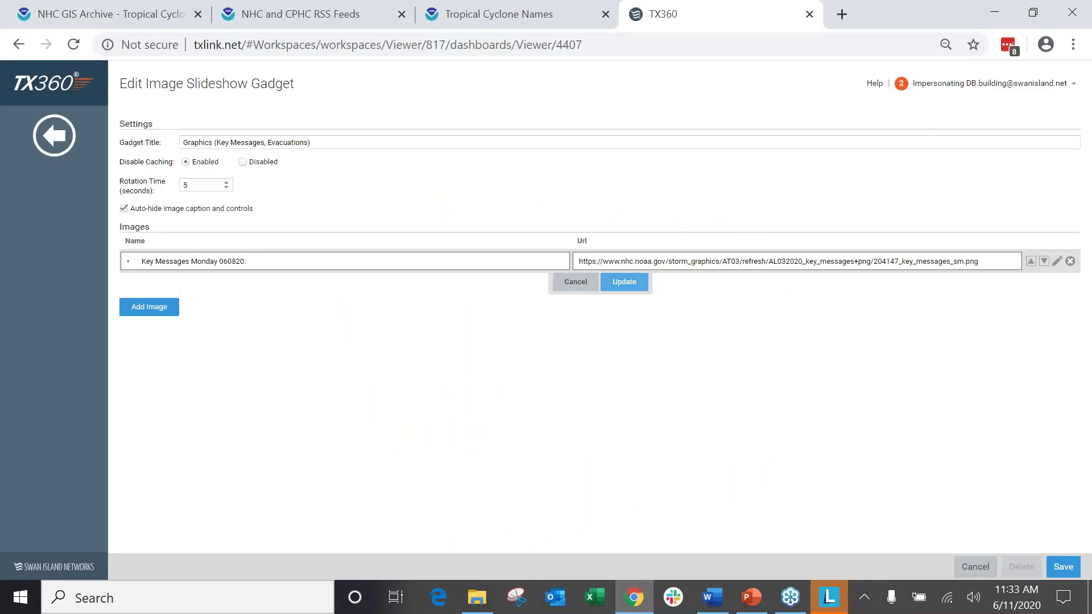
key("Delete")
key("Delete")
key("Delete")
key("Delete")
type("Ke")
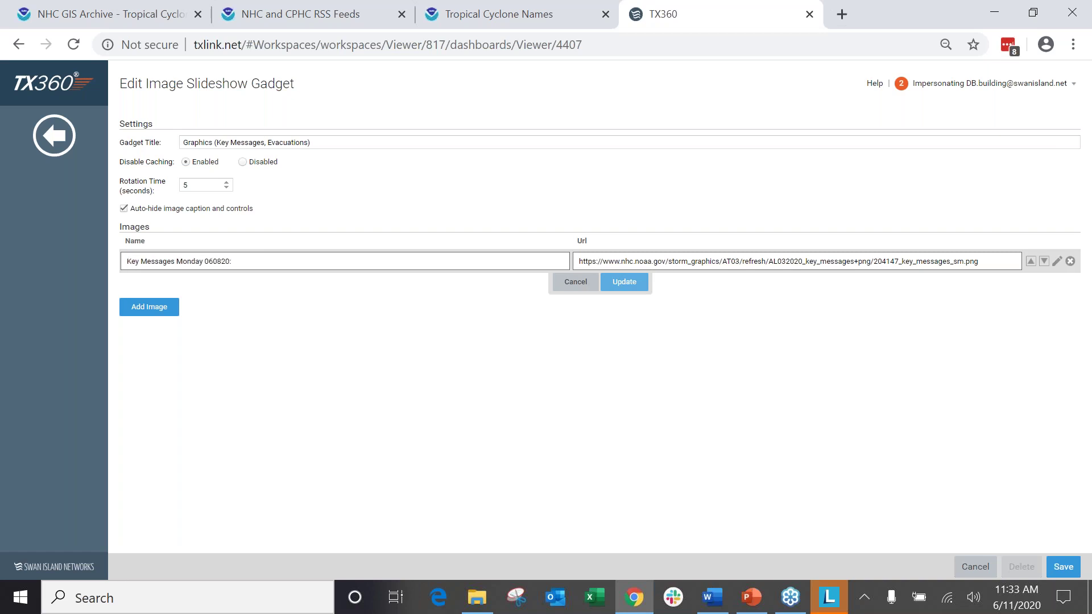
left_click(624, 281)
Add a second slideshow image using the Coastal Watches/Warnings and Forecast Cone URL from the Word document.
left_click(712, 597)
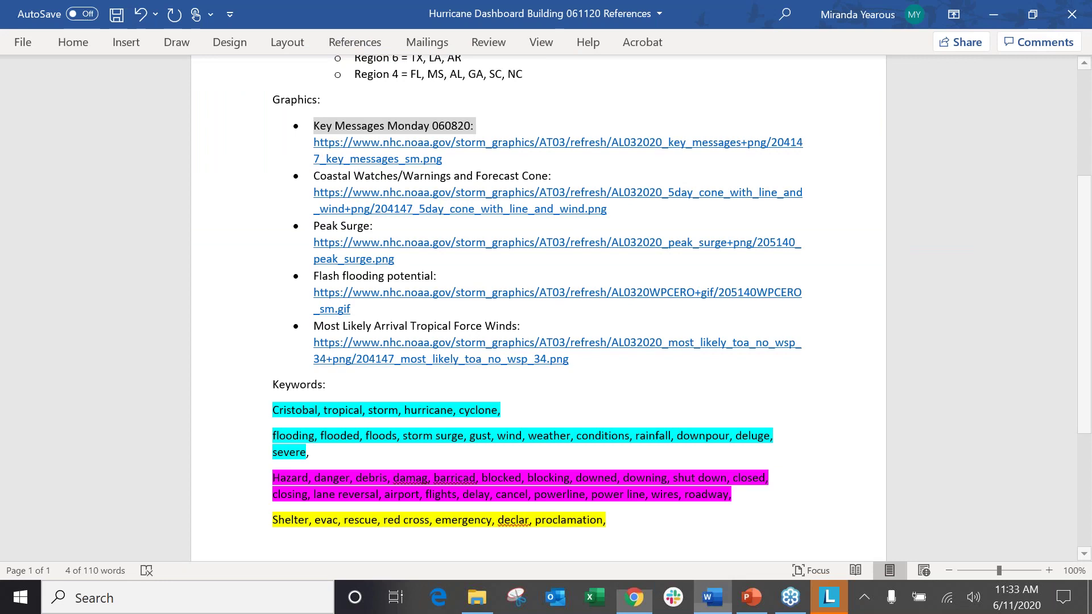
left_click_drag(623, 219, 314, 194)
left_click(316, 194)
left_click(608, 209)
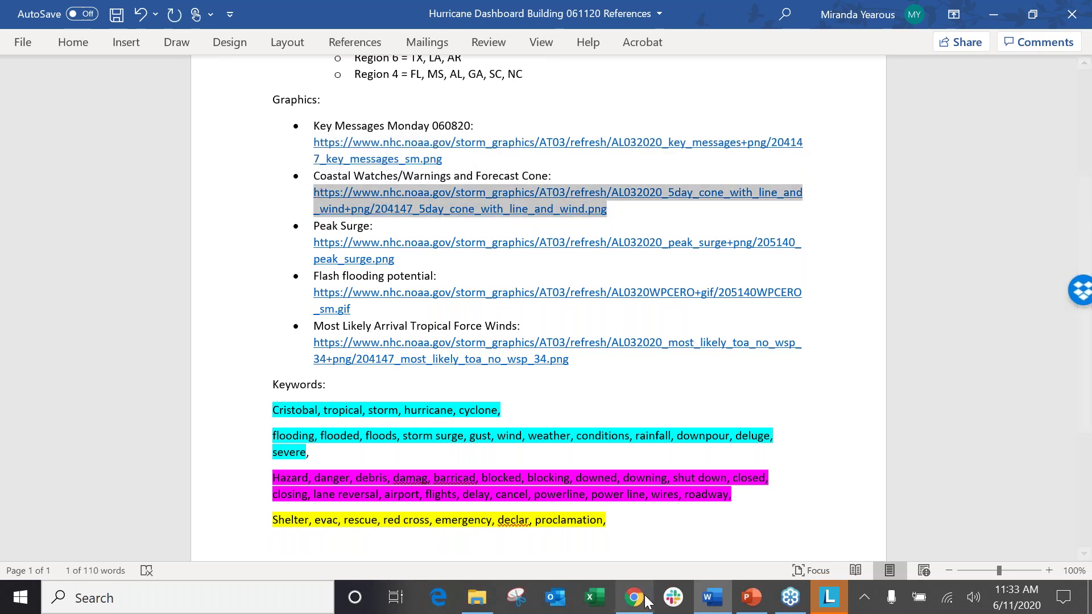
key("alt+Tab")
left_click(137, 277)
left_click(587, 273)
key("ctrl+v")
Name the second image "Coastal Watches/Warnings and Forecast Cone:" from its Word label without the bullet, and update the entry.
left_click(728, 595)
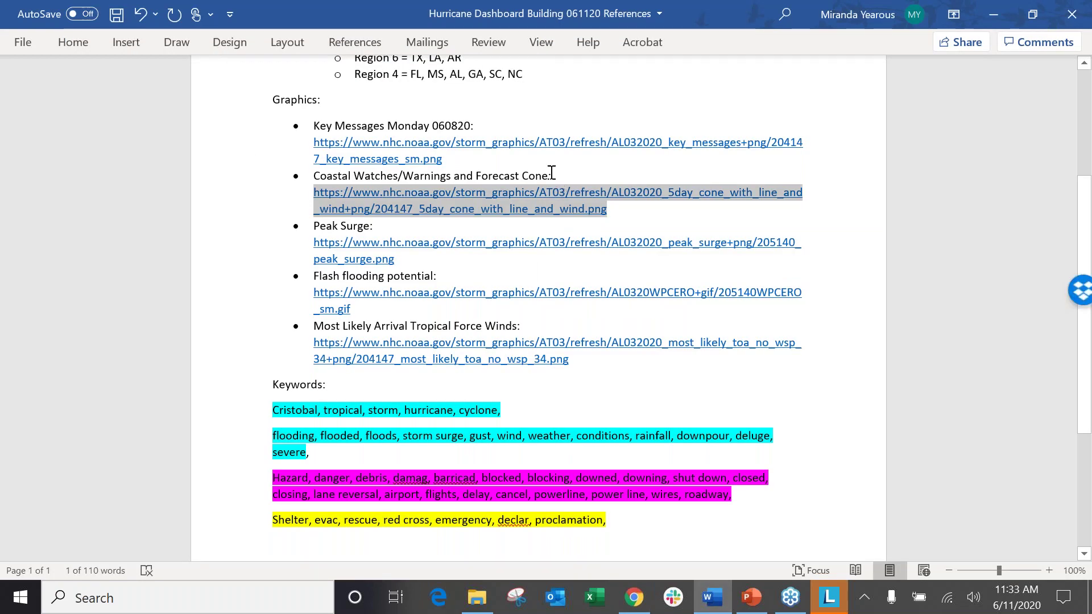
left_click_drag(552, 175, 322, 173)
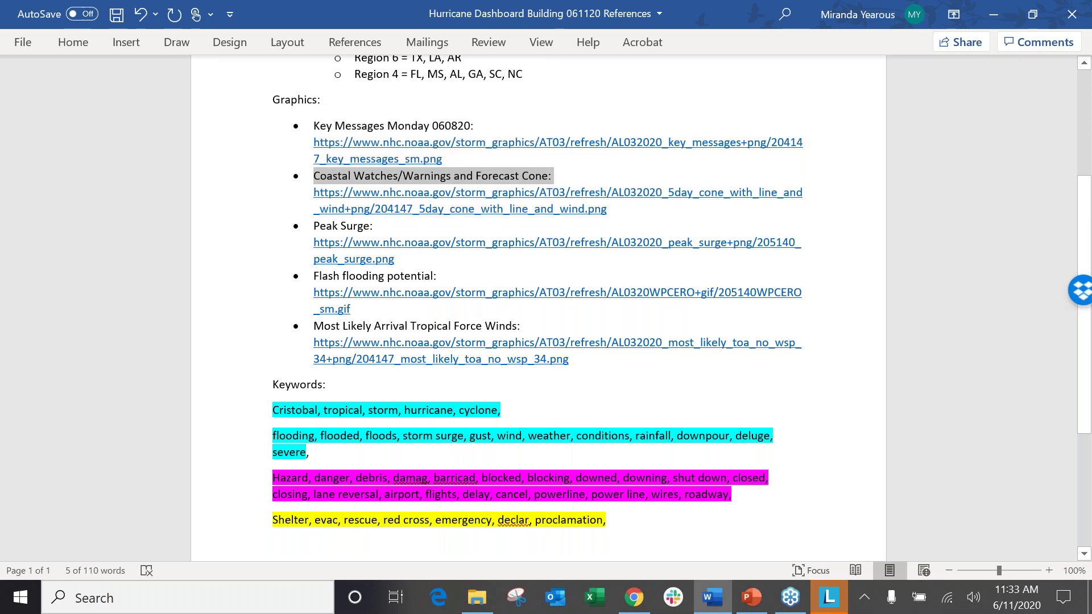
left_click(632, 597)
left_click(253, 270)
type("•\tCoastal Watches/Warnings and Forecast Cone:")
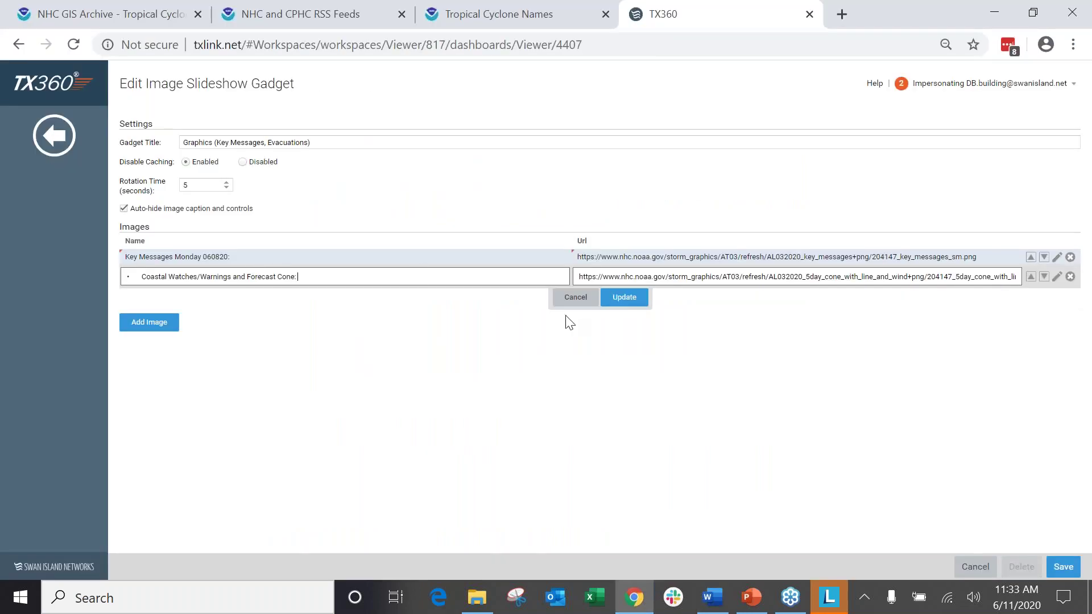
key("Delete")
left_click(636, 302)
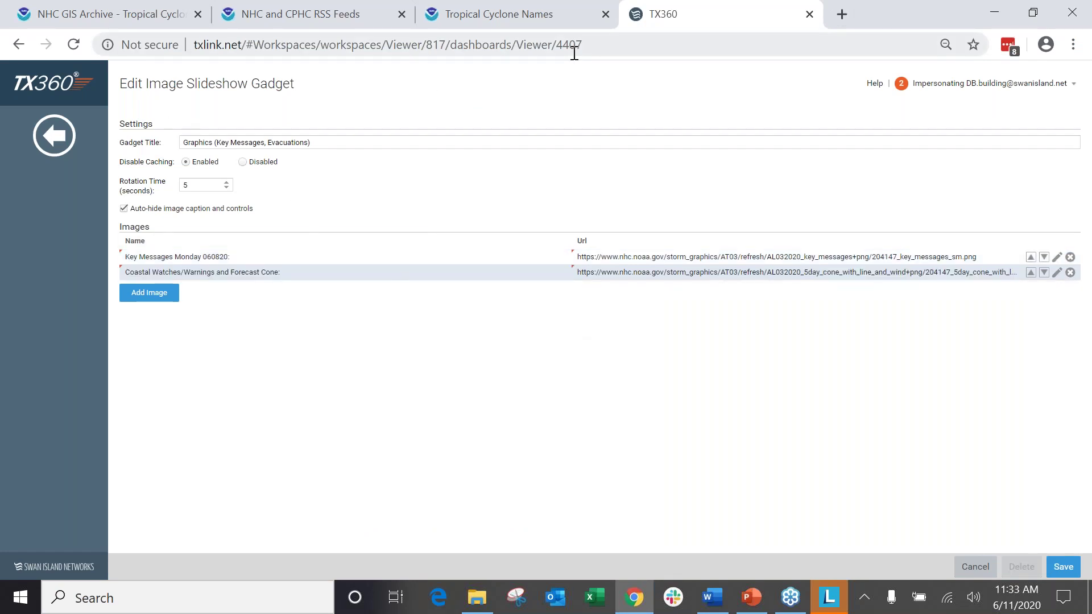
In a new browser tab, open the workspace's Louisiana: Hurricane Resources dashboard and the settings of its Evacuation Zones gadget.
key("ctrl+t")
type("tx")
key("Return")
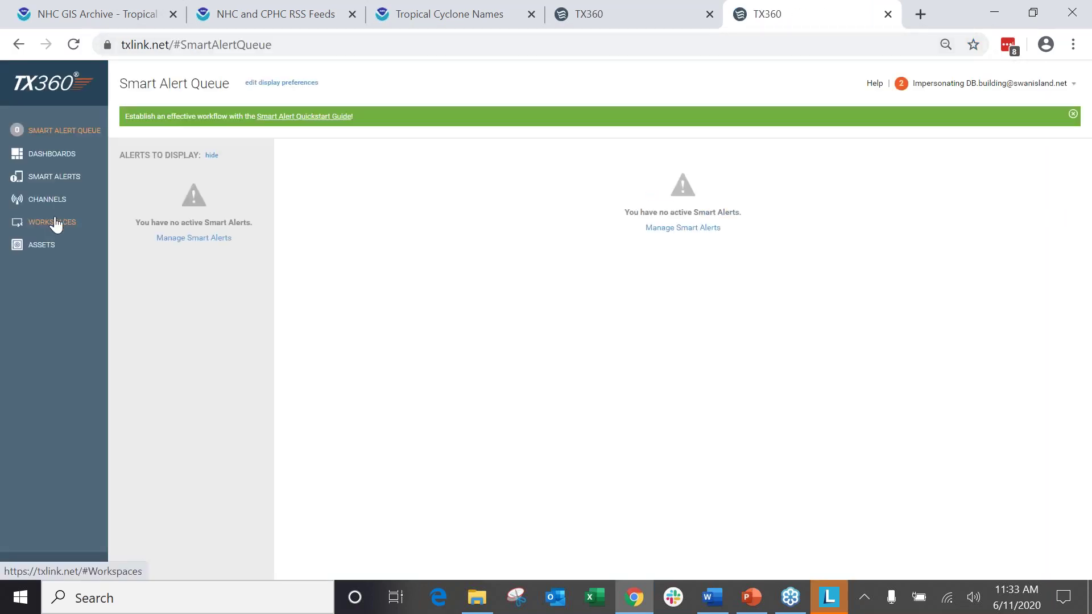
left_click(52, 223)
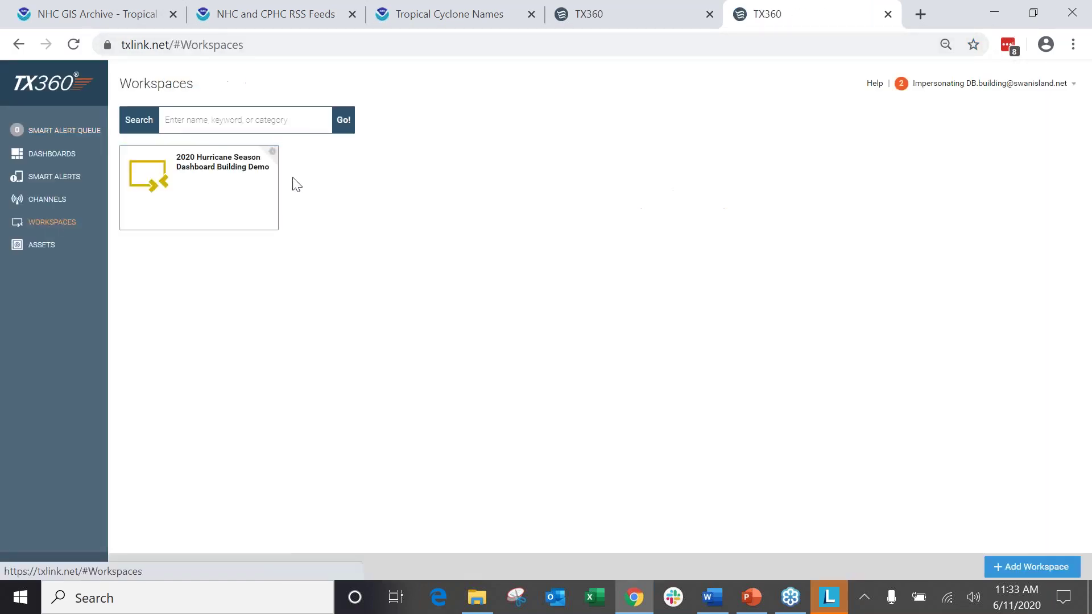
left_click(211, 202)
left_click(313, 125)
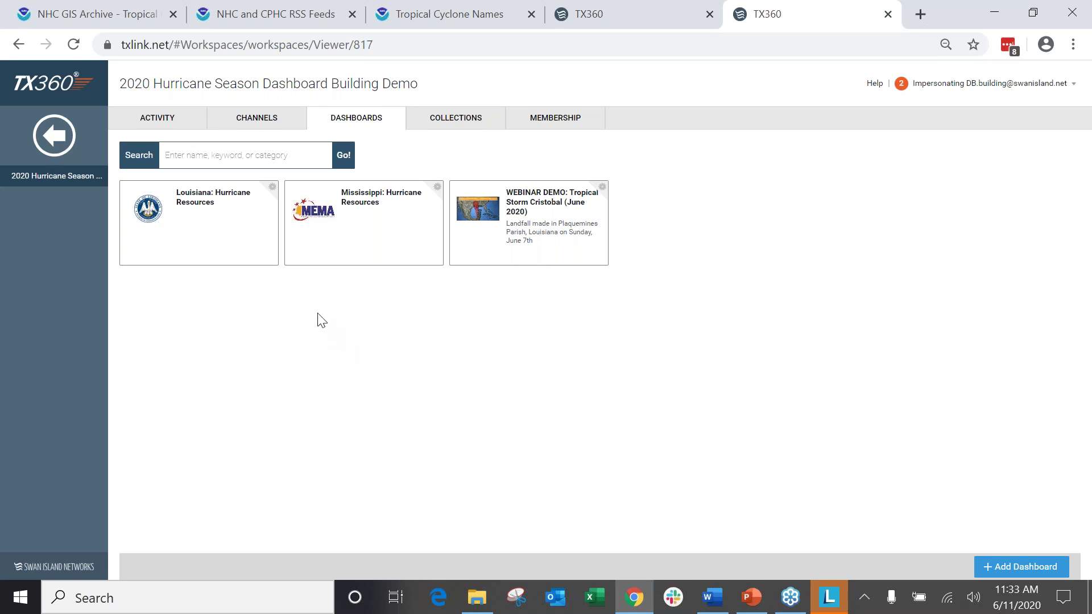
left_click(187, 229)
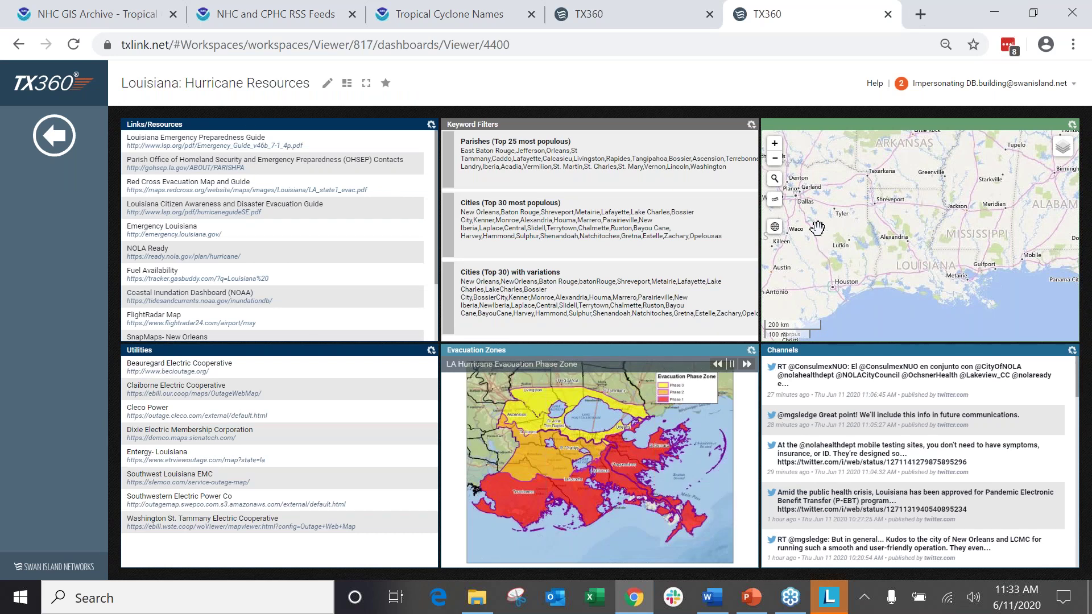
left_click(751, 351)
left_click(742, 369)
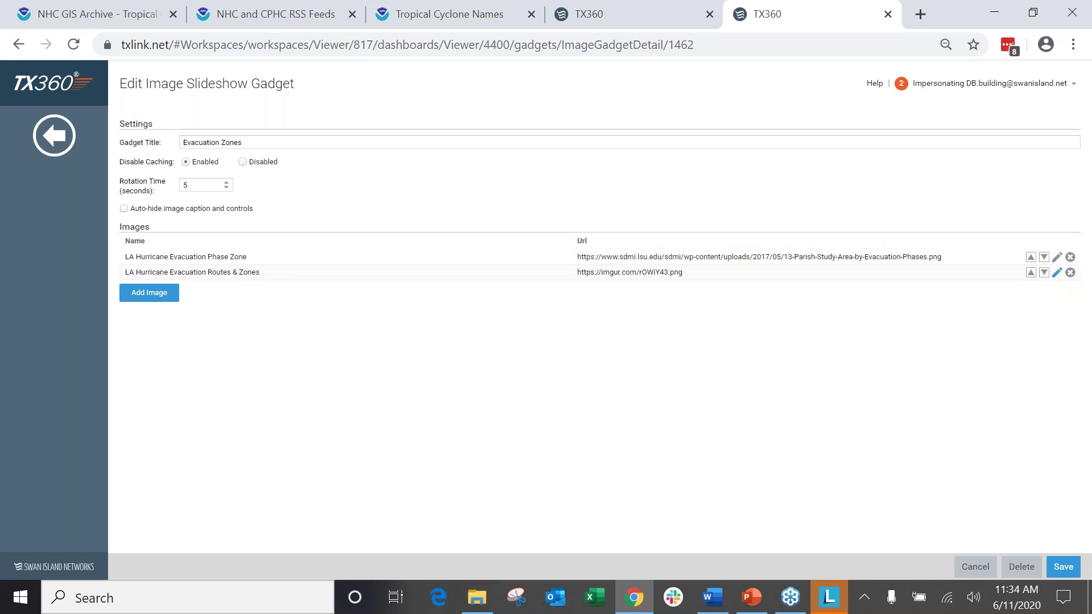
Add a third image to the Graphics slideshow using the LA Hurricane Evacuation Routes & Zones URL copied from the Louisiana gadget.
left_click(1056, 272)
left_click_drag(687, 277, 577, 277)
key("ctrl+c")
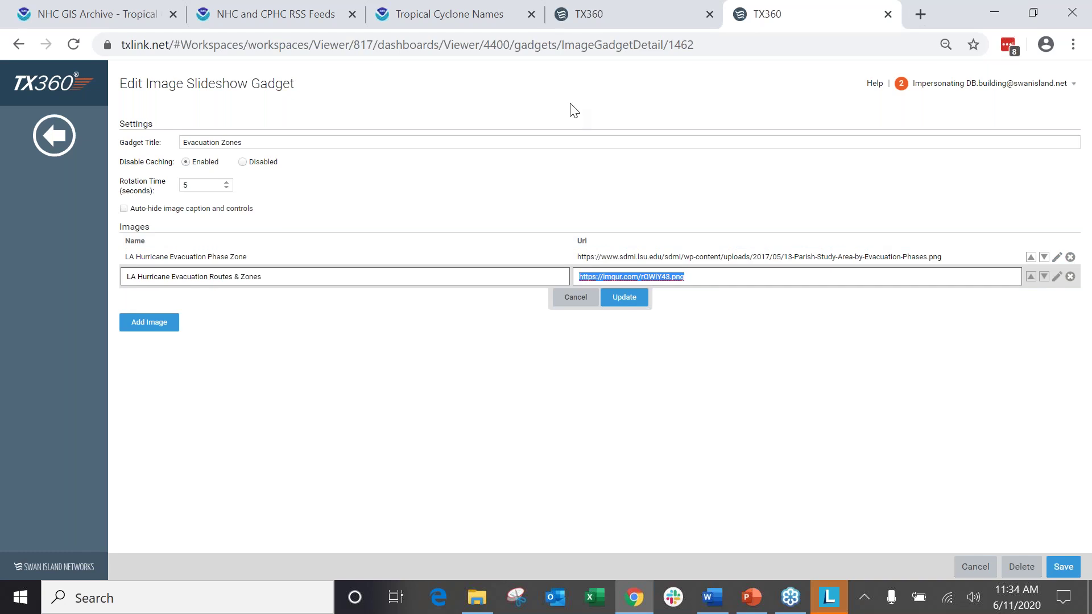
left_click(586, 13)
left_click(149, 292)
left_click(628, 292)
key("ctrl+v")
Name the third image "LA Hurricane Evacuation Routes & Zones" by copying the name from the Louisiana gadget.
left_click(756, 14)
left_click_drag(317, 277, 126, 276)
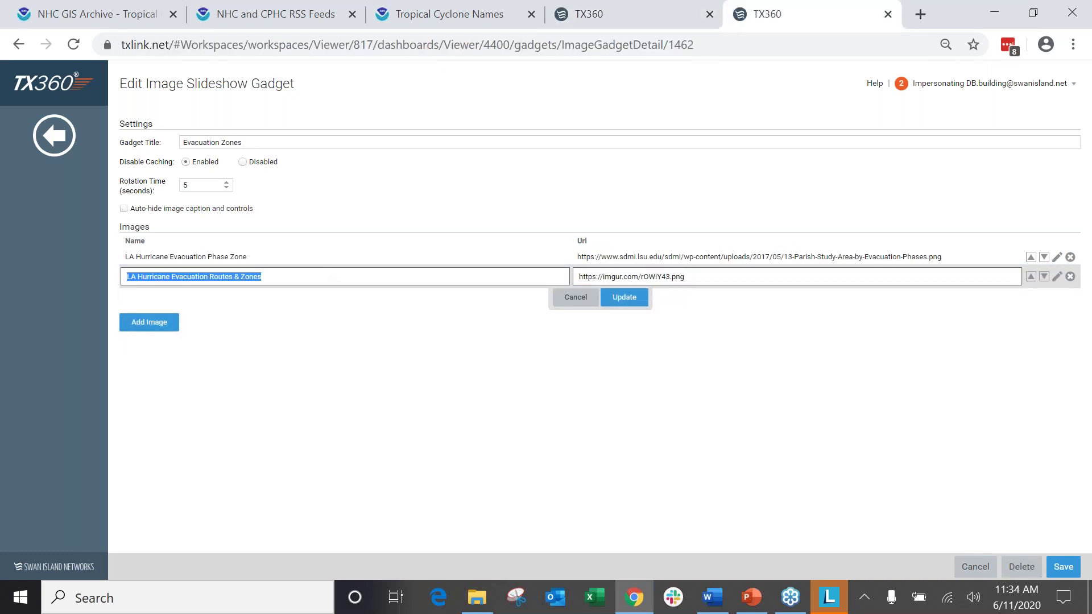
key("ctrl+c")
left_click(629, 9)
left_click(396, 292)
key("ctrl+v")
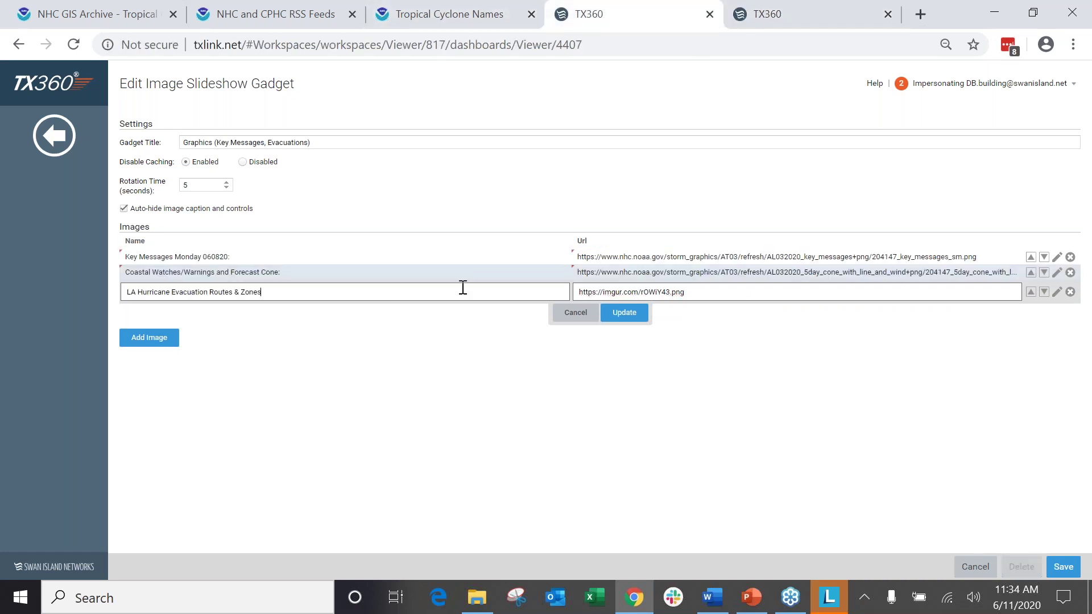
Preview the third image's URL in a new browser tab, close that tab, and update the entry.
triple_click(708, 295)
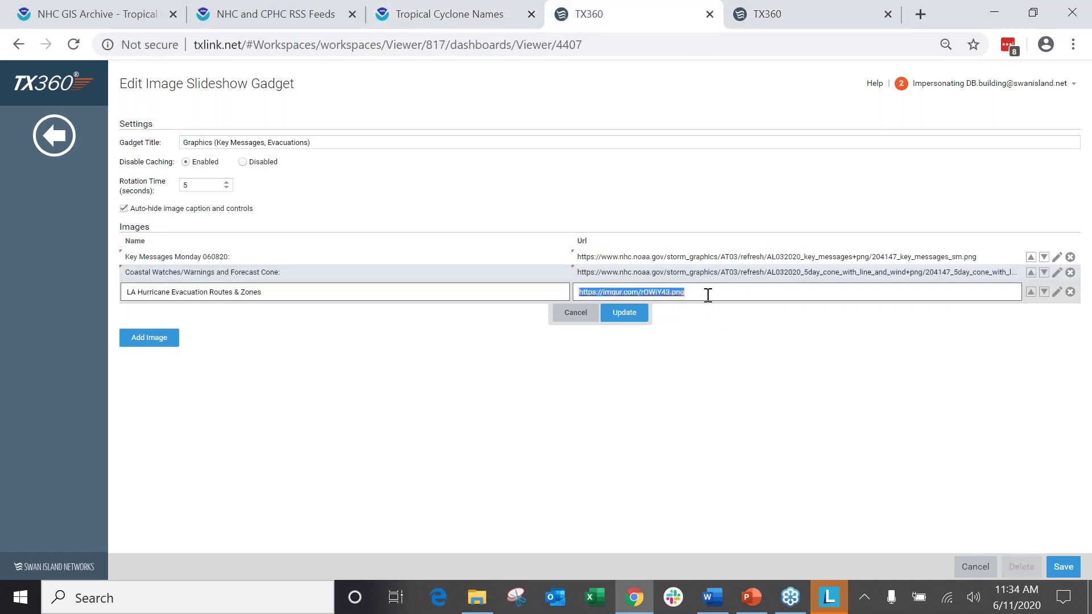
key("ctrl+c")
key("ctrl+t")
key("ctrl+v")
key("Return")
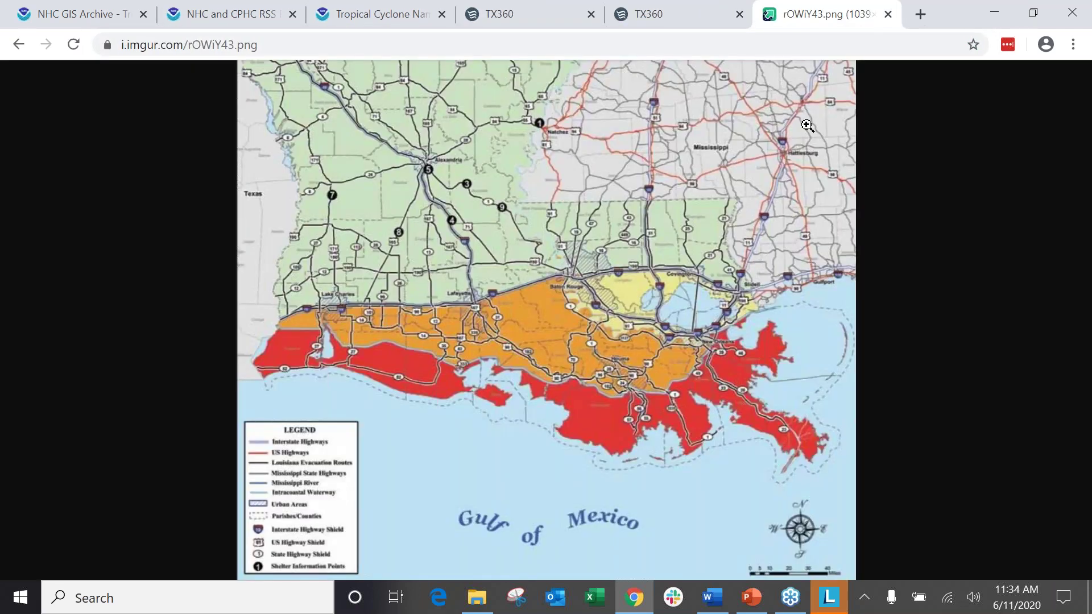
key("ctrl+w")
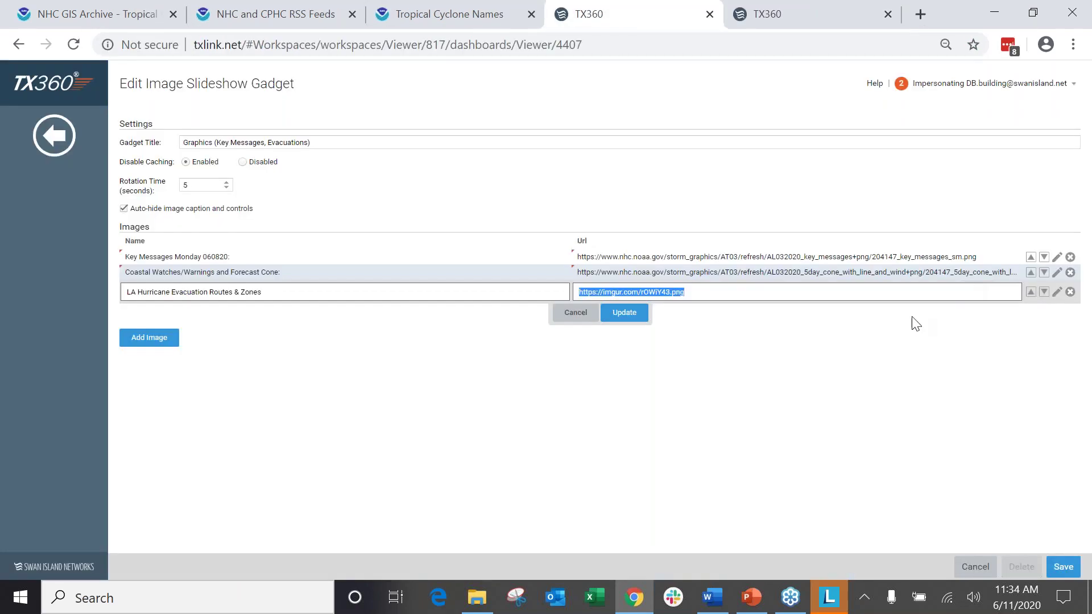
left_click(627, 313)
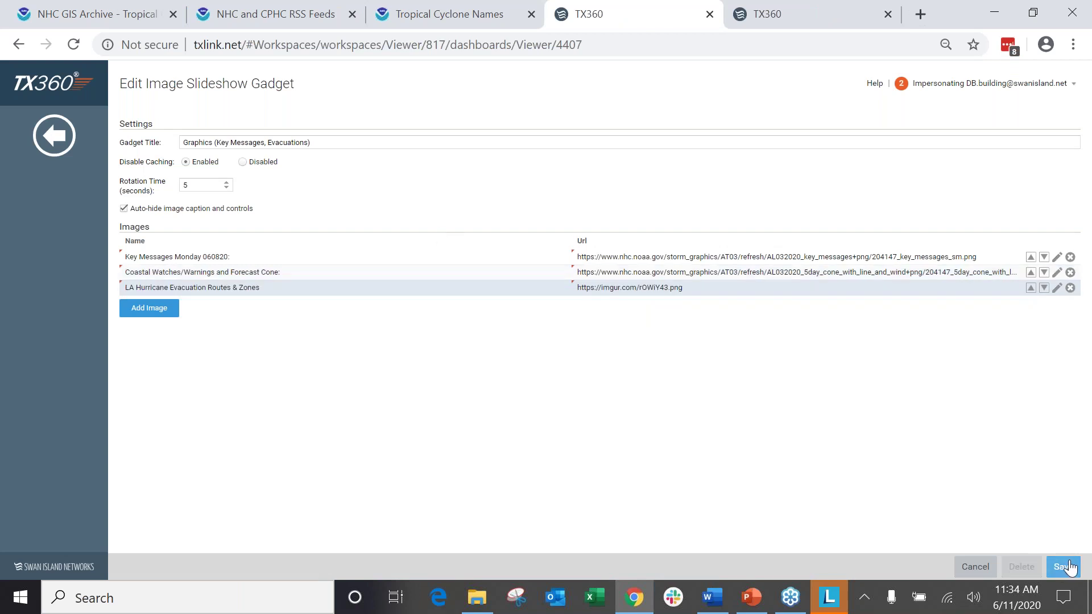
In the other TX360 tab, open the Mississippi: Hurricane Resources dashboard and the settings of its Evacuation Maps gadget.
left_click(839, 6)
left_click(50, 139)
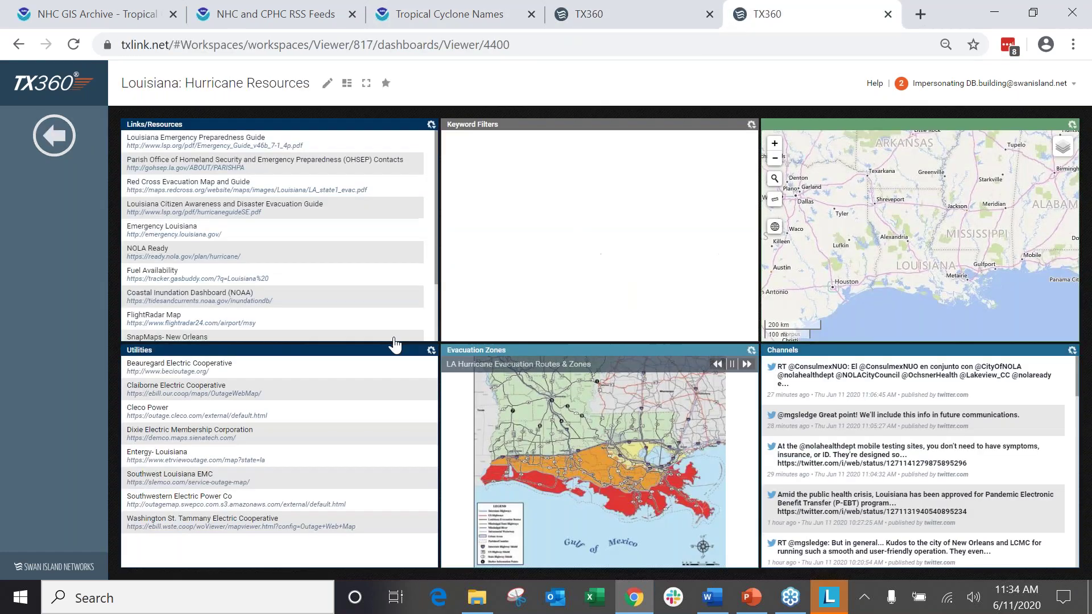
left_click(50, 139)
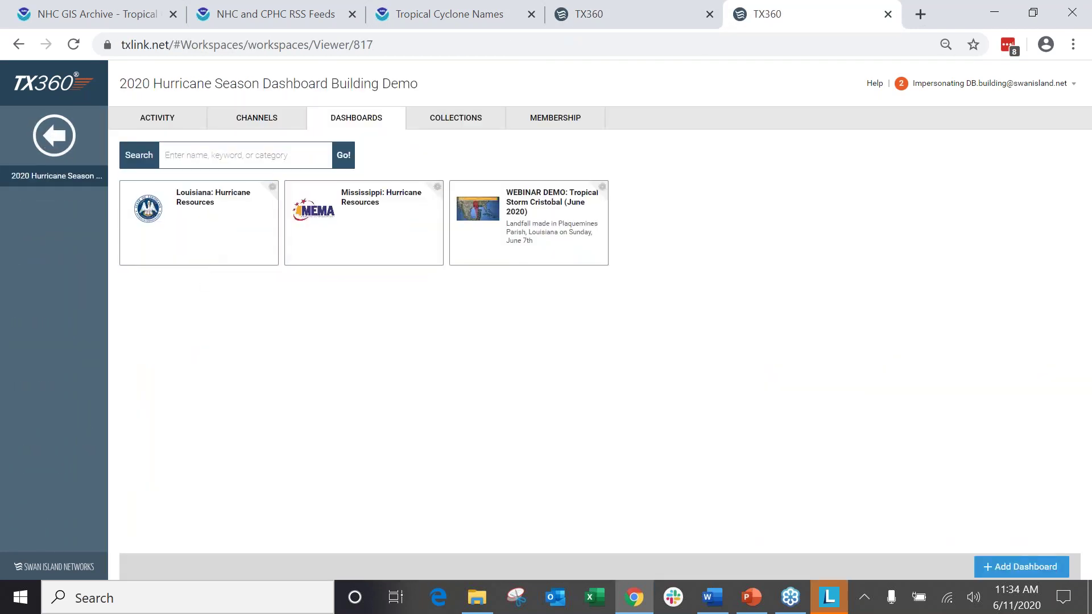
left_click(317, 224)
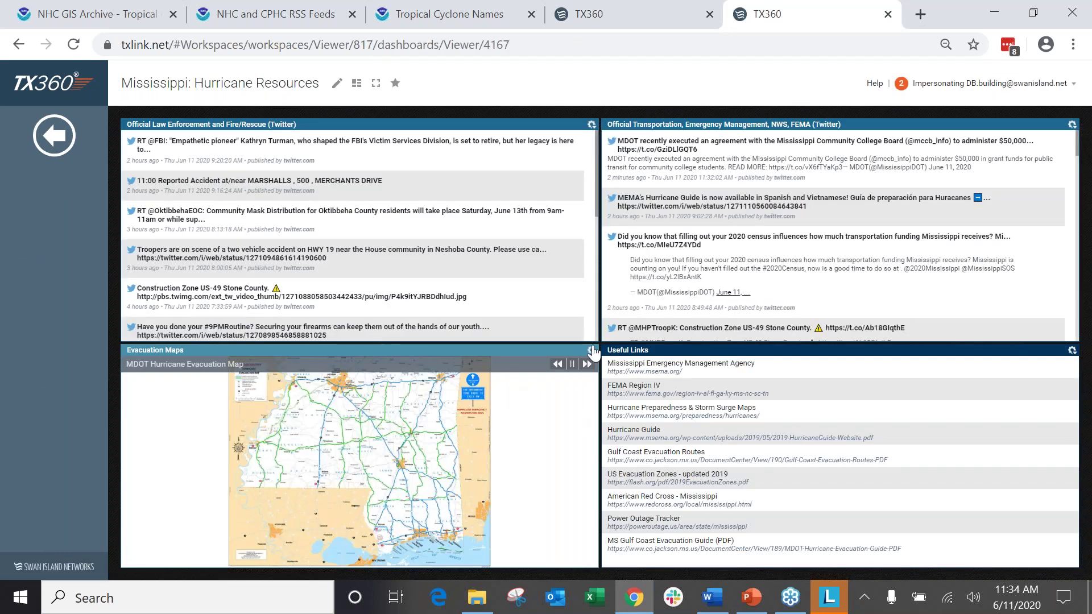
left_click(592, 351)
left_click(592, 378)
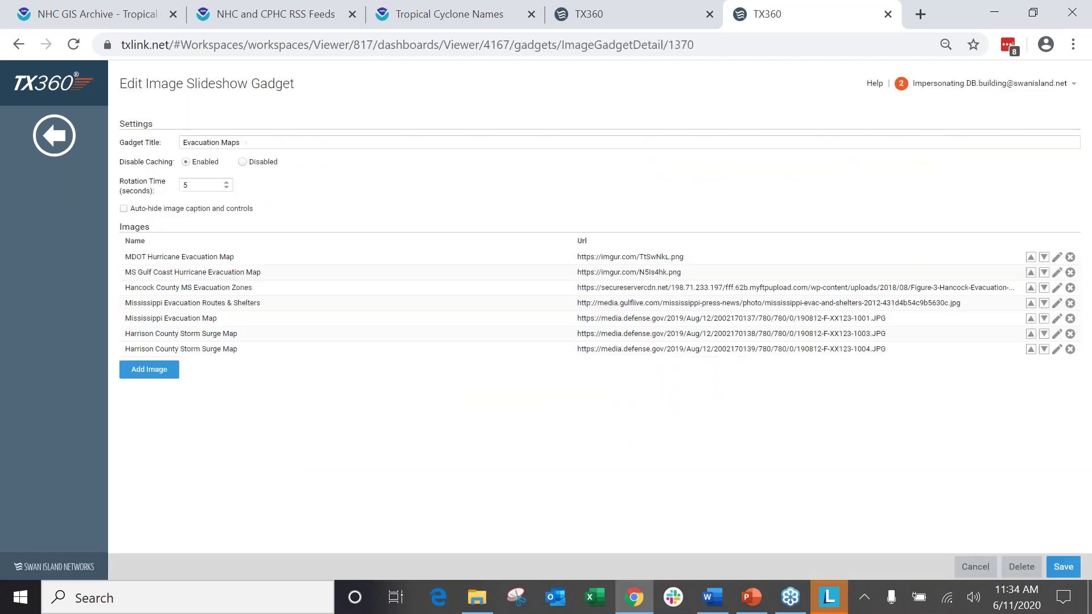
Add a fourth image to the Graphics slideshow using the MDOT Hurricane Evacuation Map URL copied from the Mississippi gadget.
left_click(1057, 260)
left_click(771, 264)
key("ctrl+a")
key("ctrl+c")
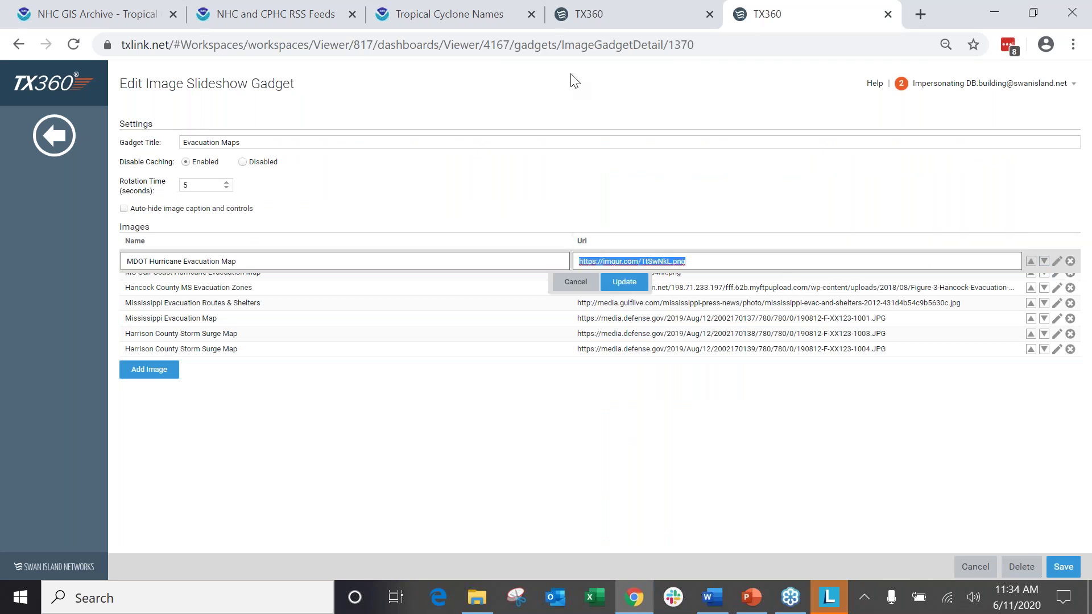
left_click(670, 7)
left_click(161, 314)
left_click(602, 306)
key("ctrl+v")
Name the fourth image "MDOT Hurricane Evacuation Map" by copying the name from the Mississippi gadget, and update the entry.
key("ctrl+Tab")
triple_click(227, 256)
key("ctrl+c")
key("ctrl+shift+Tab")
left_click(390, 305)
key("ctrl+v")
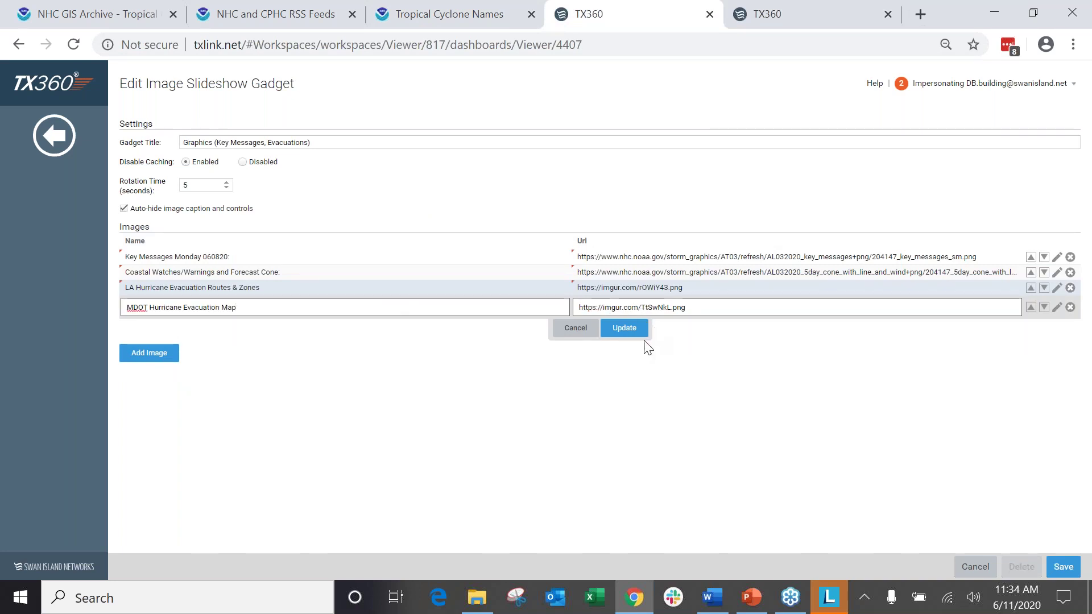
left_click(625, 330)
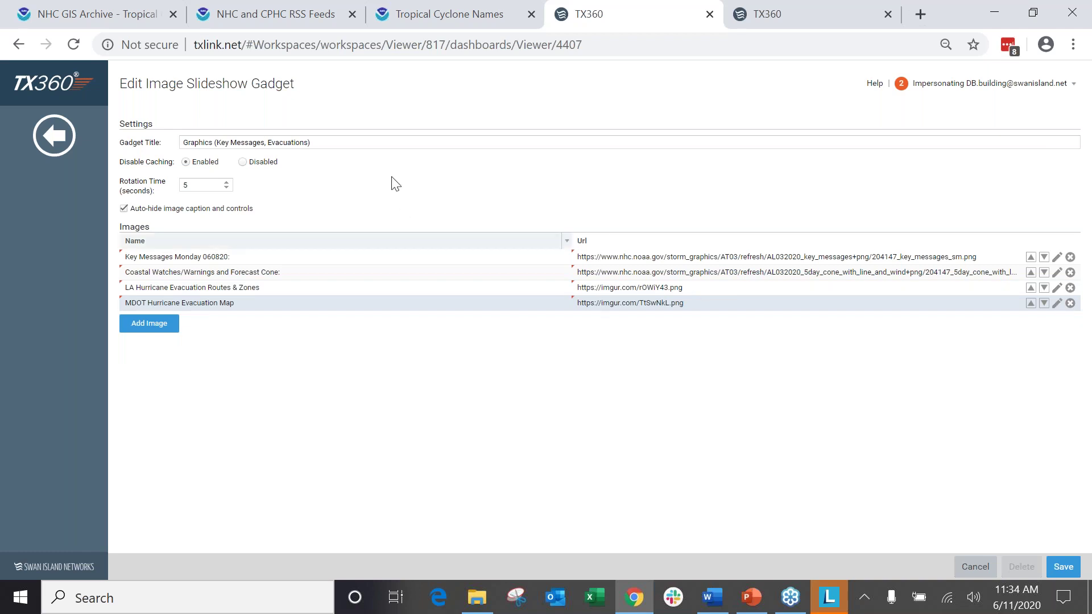
Save the slideshow gadget and move the NHC/NOAA/Meteorologists Cristobal Updates gadget into the empty slot beside the alerts map.
left_click(1062, 567)
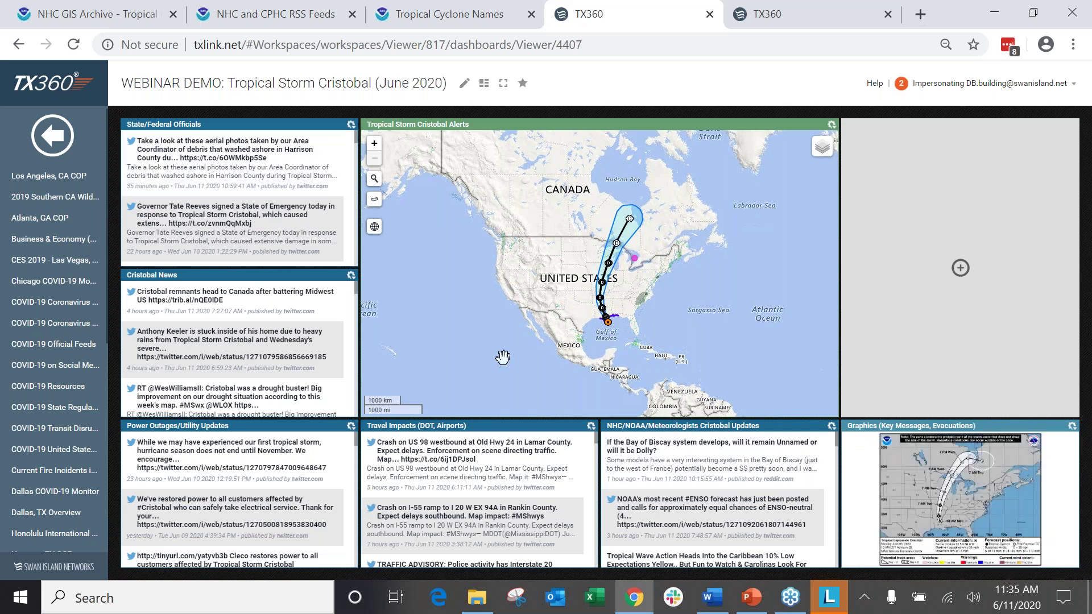
left_click_drag(682, 425, 960, 267)
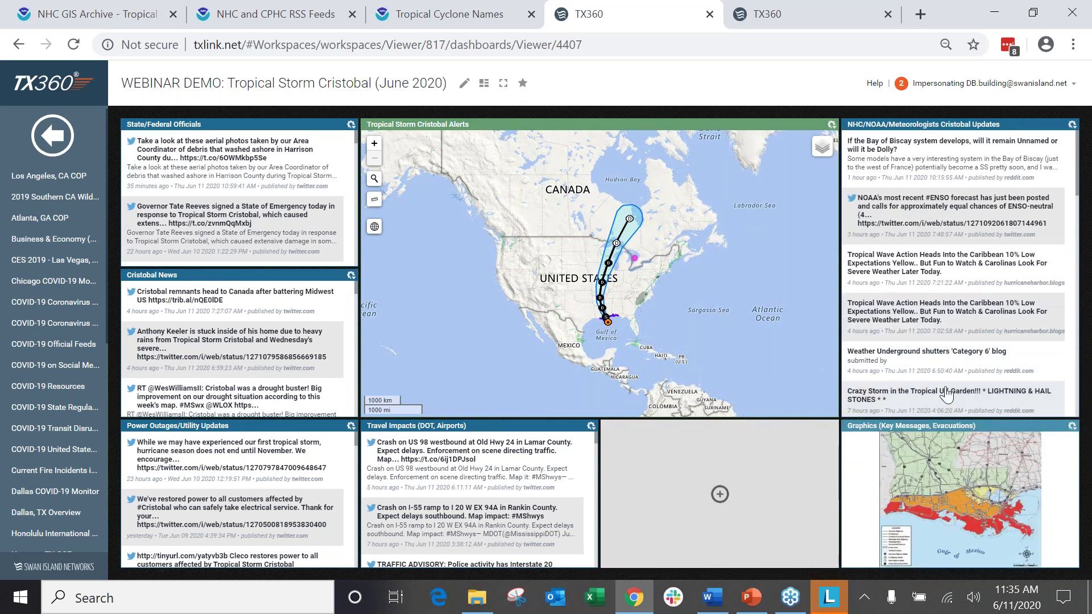
Add an HTML Link gadget titled "Resources" in the empty slot between the travel impacts and graphics gadgets.
left_click(720, 495)
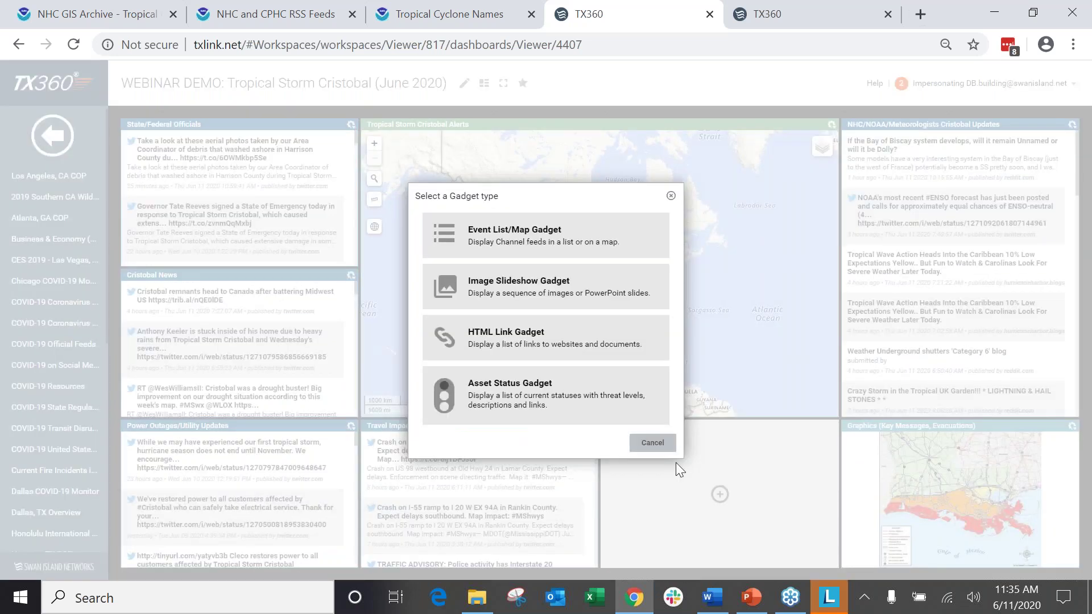
left_click(601, 339)
left_click(362, 143)
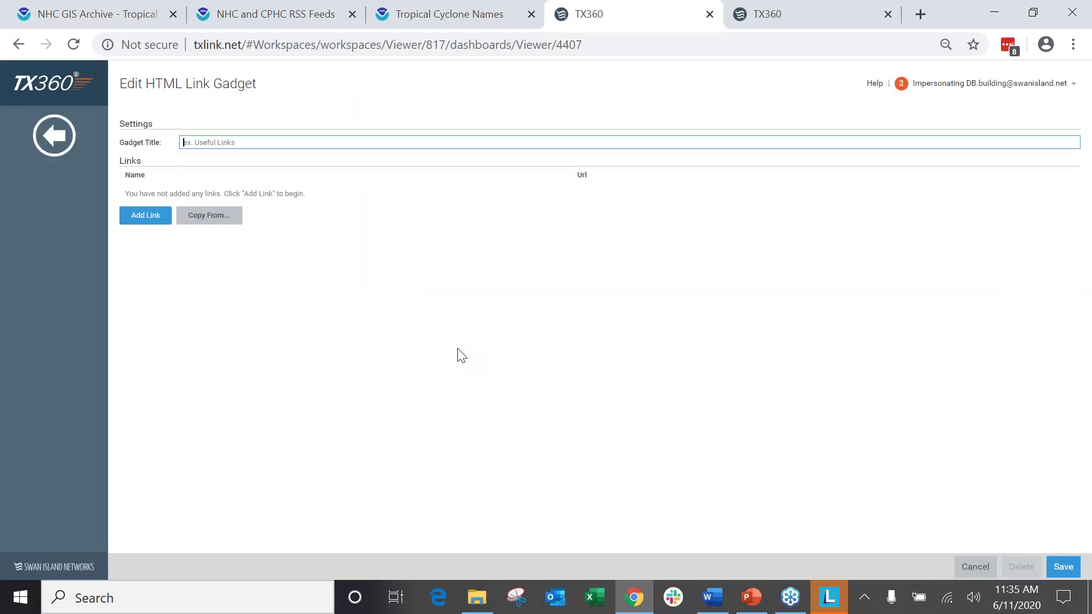
left_click(775, 2)
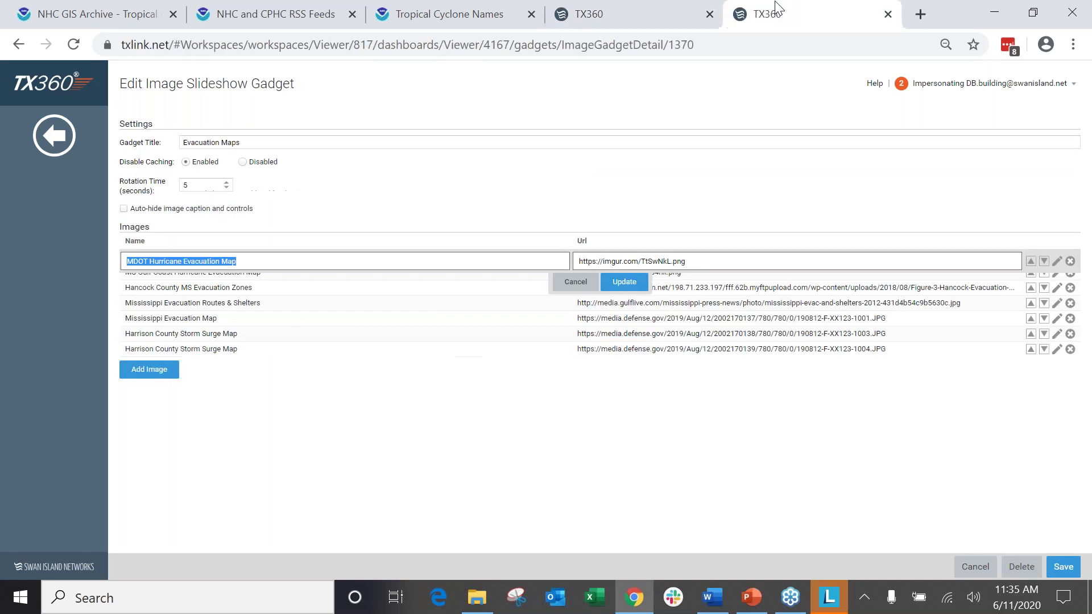
left_click(54, 136)
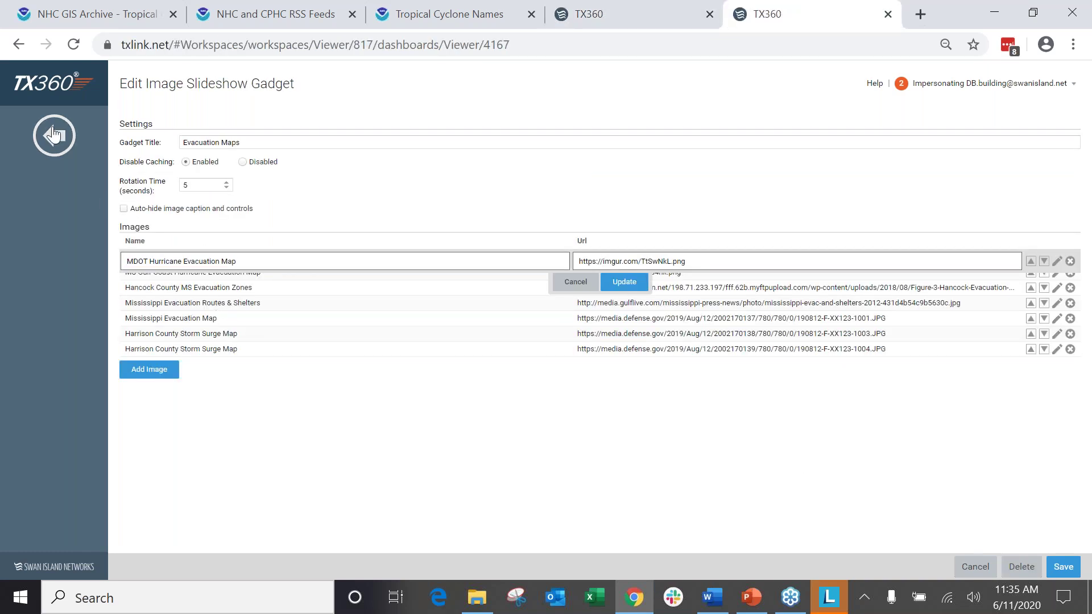
left_click(637, 11)
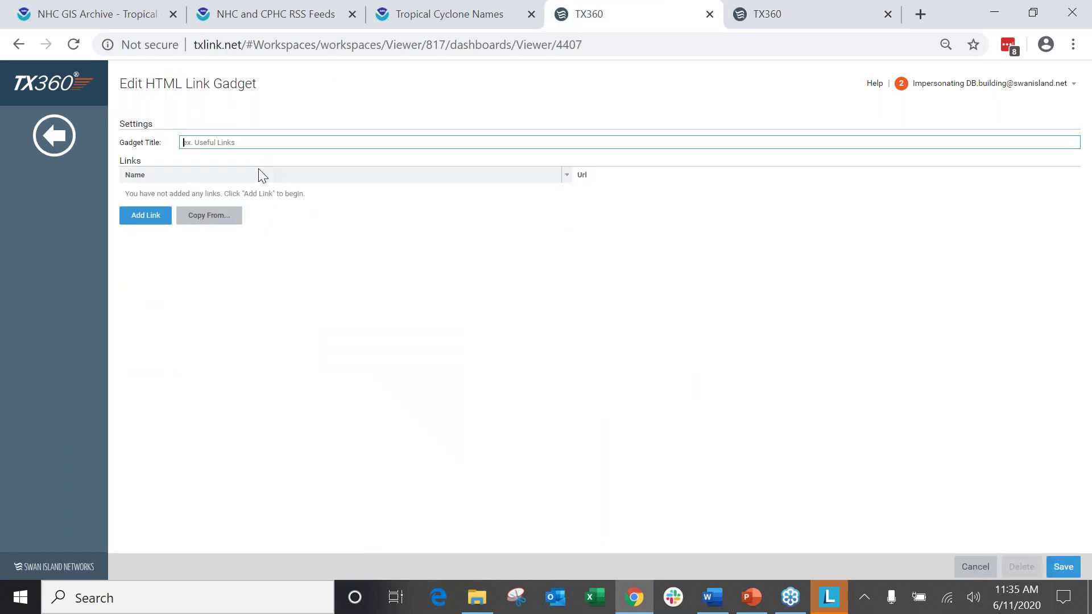
type("Resources")
Copy the links into the Resources gadget from the Links/Resources gadget of Louisiana: Hurricane Resources as a one-time copy.
left_click(223, 216)
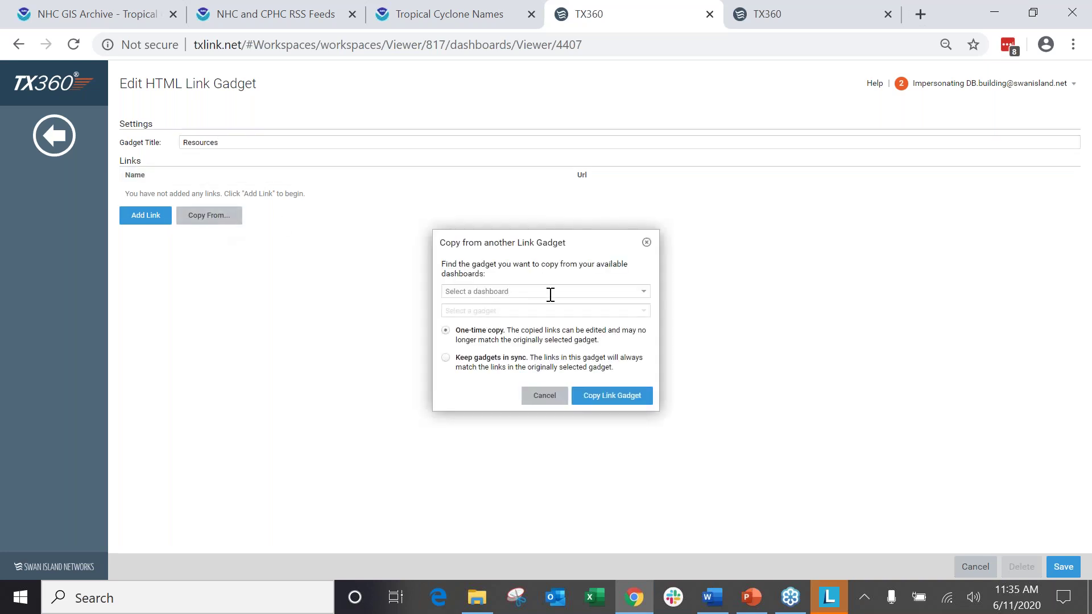
type("lou")
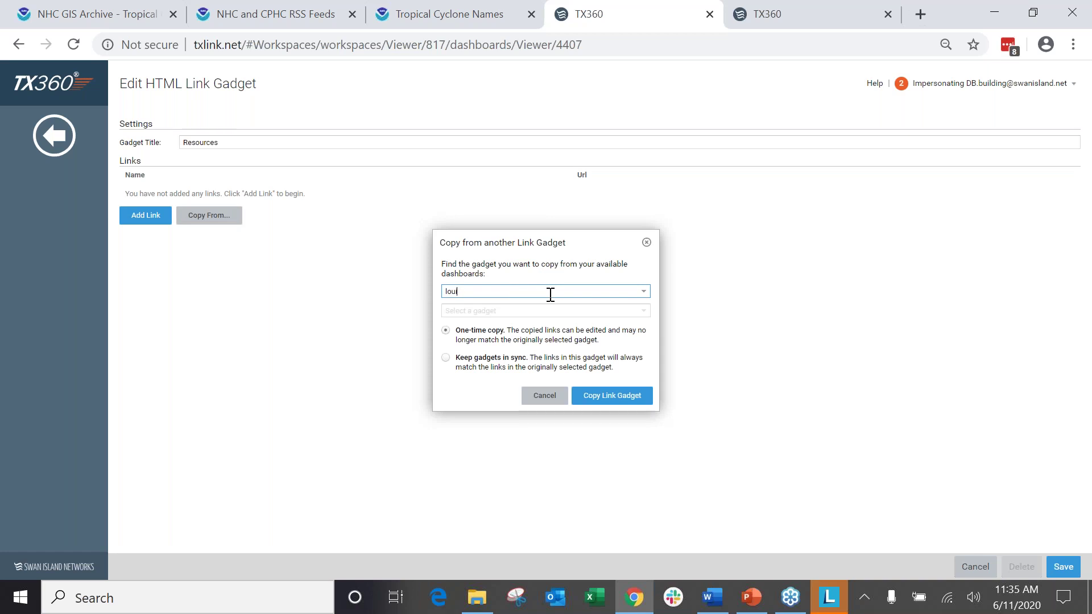
type("i")
left_click(561, 303)
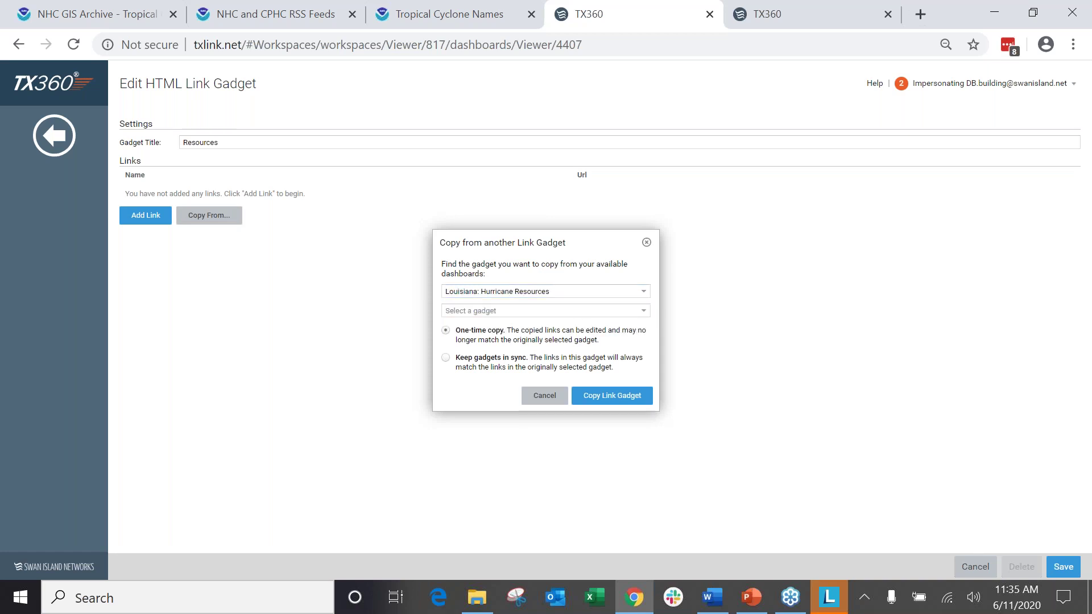
left_click(614, 310)
left_click(643, 311)
left_click(524, 336)
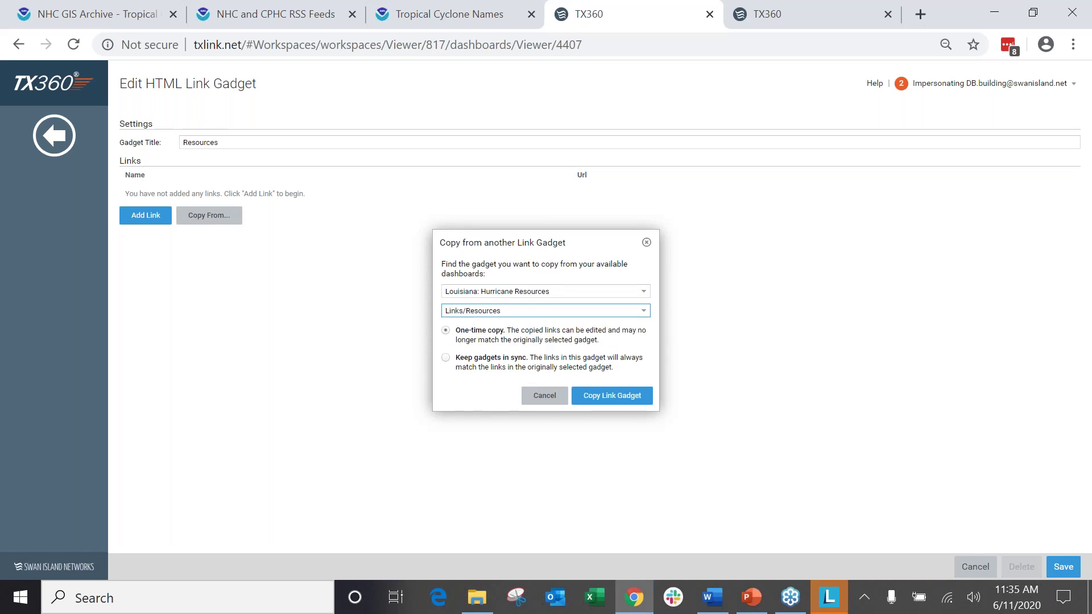
left_click(623, 401)
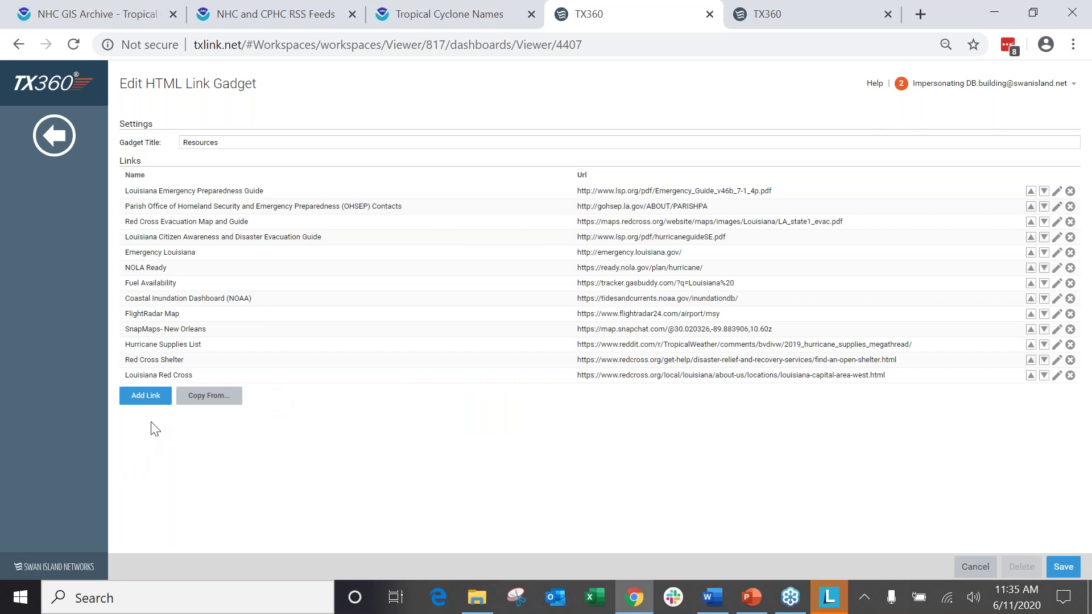
Copy the links from the Useful Links gadget of Mississippi: Hurricane Resources into the Resources gadget as a one-time copy.
left_click(206, 396)
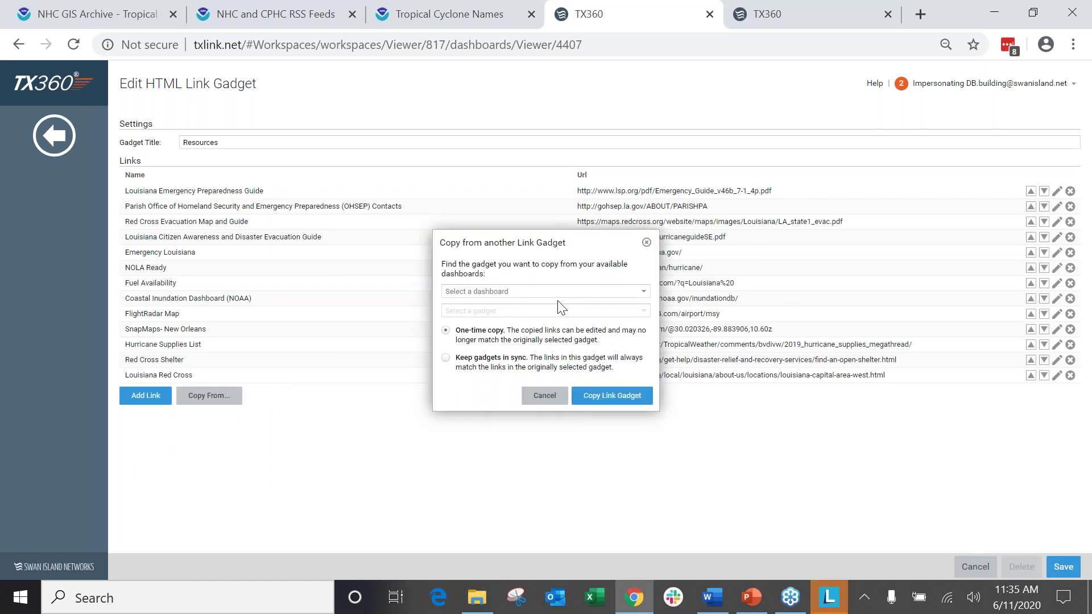
left_click(634, 291)
type("miss")
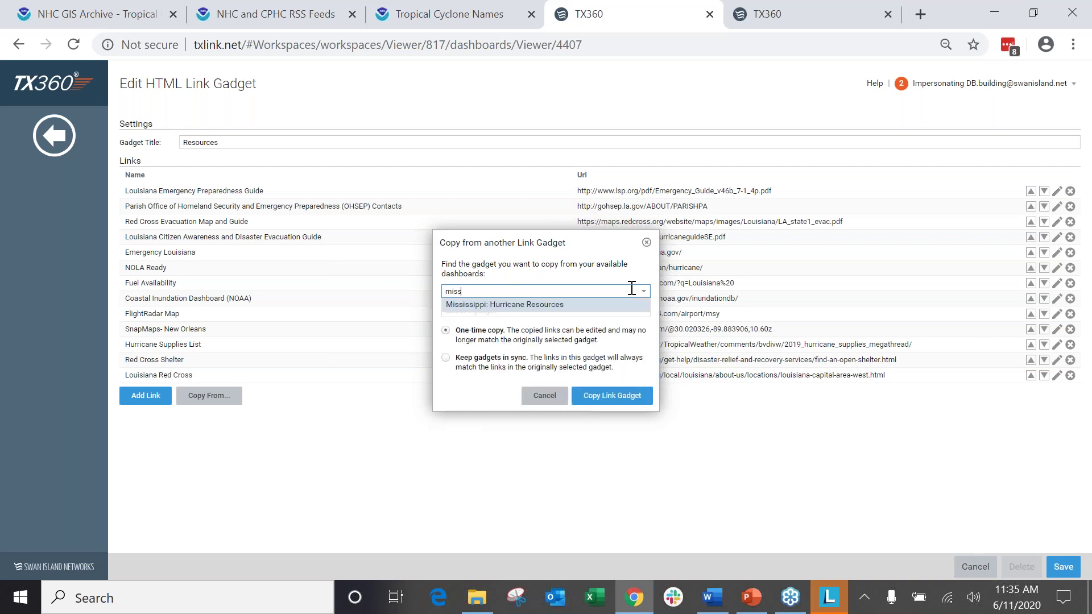
left_click(623, 305)
left_click(647, 316)
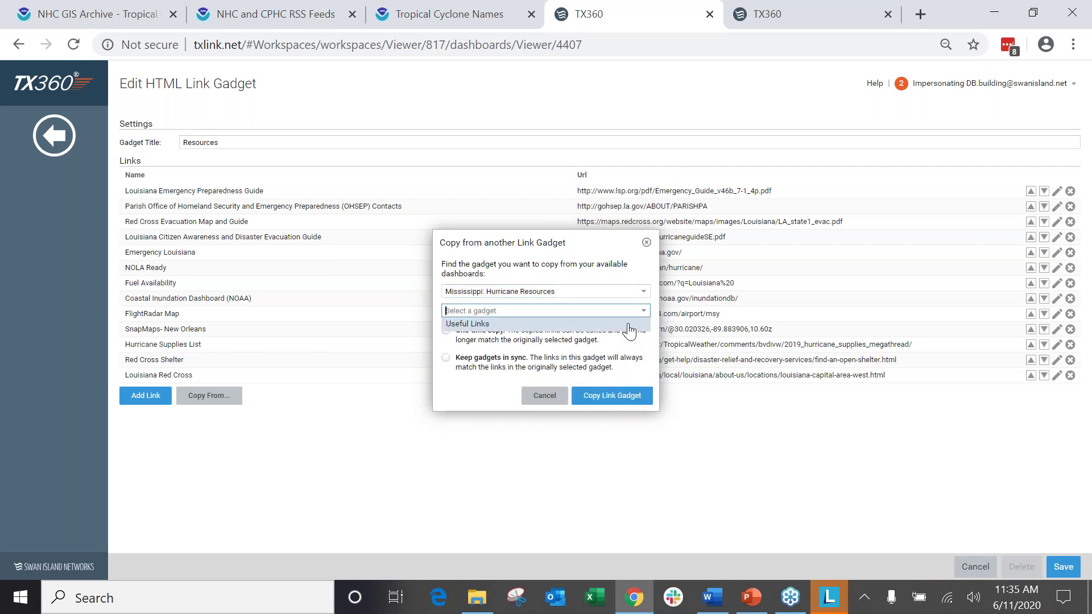
left_click(604, 324)
left_click(612, 396)
scroll(722, 308, "up", 2)
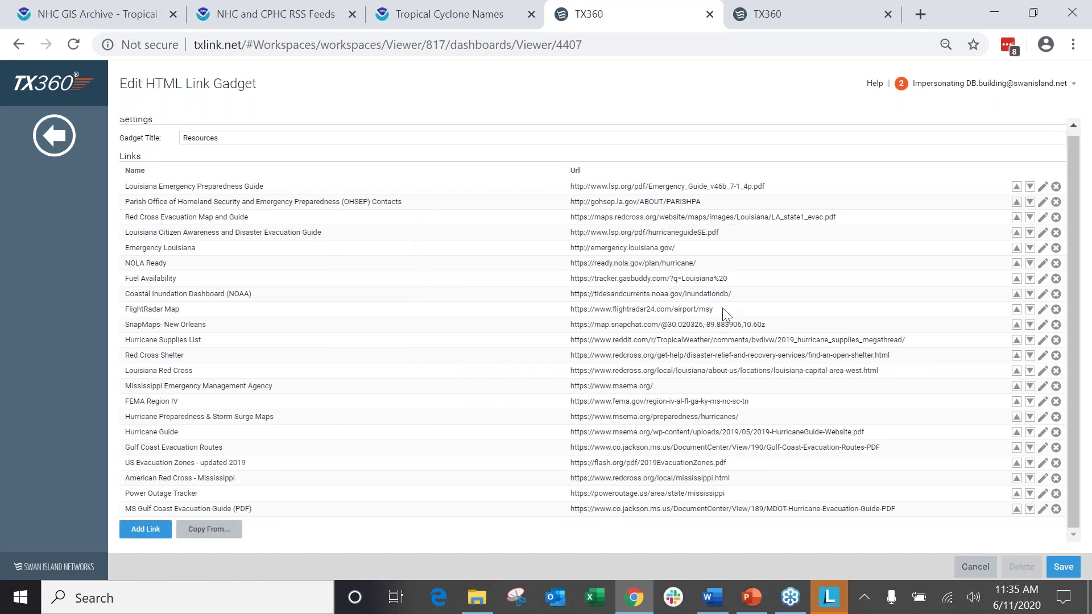
Remove the Parish OHSEP Contacts, Red Cross Evacuation Map, Louisiana Citizen Awareness, Emergency Louisiana and NOLA Ready links.
scroll(722, 314, "down", 1)
left_click(1055, 202)
left_click(1069, 207)
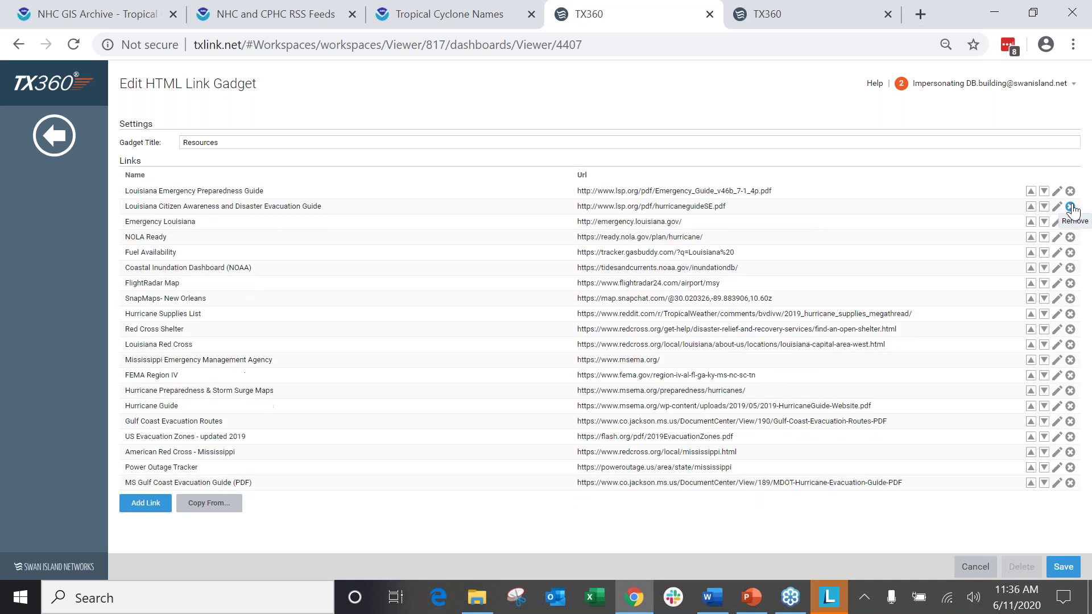
left_click(1069, 207)
left_click(1070, 206)
left_click(1070, 207)
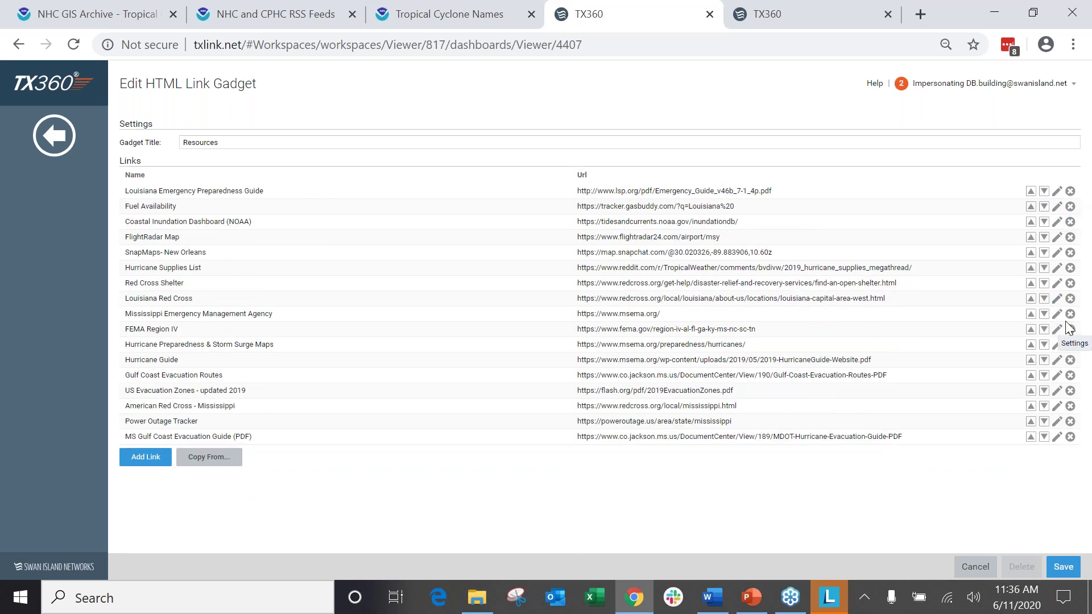
Remove the FEMA Region IV, Hurricane Preparedness & Storm Surge Maps, Hurricane Guide, Hurricane Supplies List and Red Cross Shelter links, and save the gadget.
left_click(1070, 329)
left_click(1069, 328)
left_click(1070, 329)
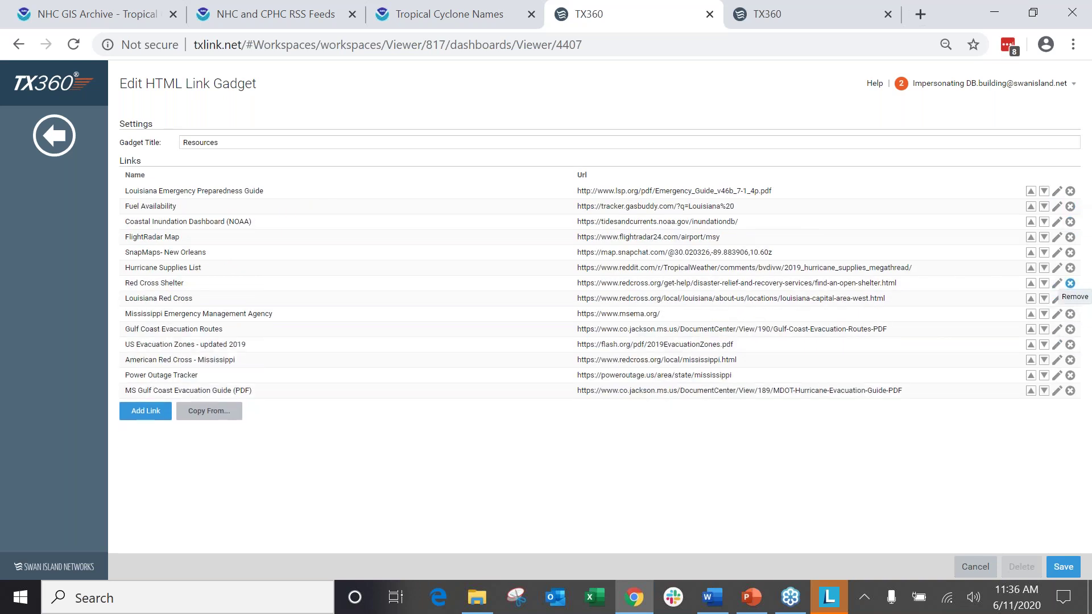
left_click(1070, 268)
left_click(1069, 268)
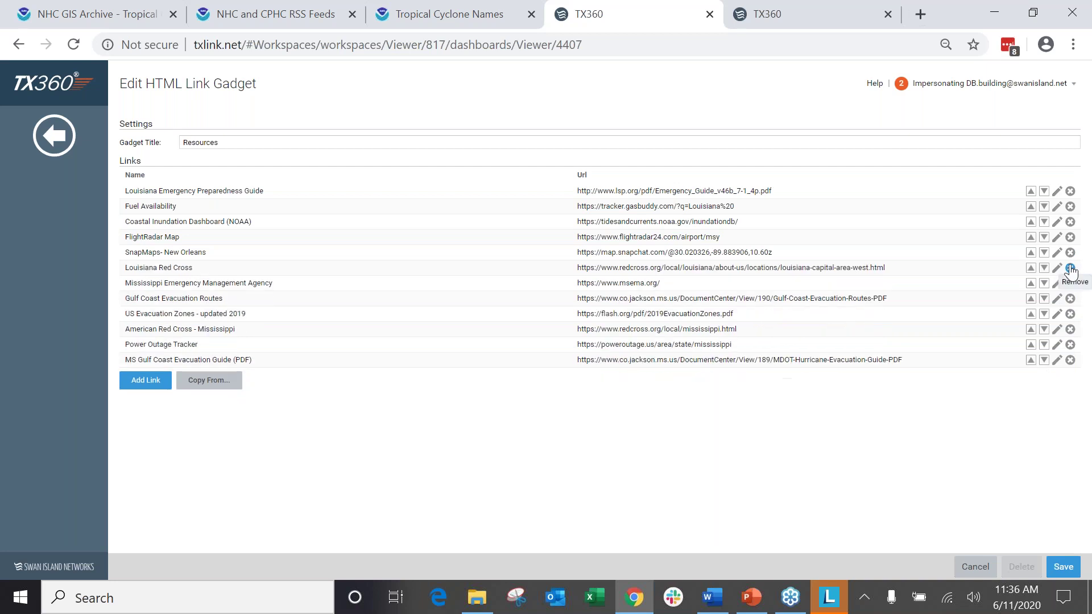
left_click(1063, 566)
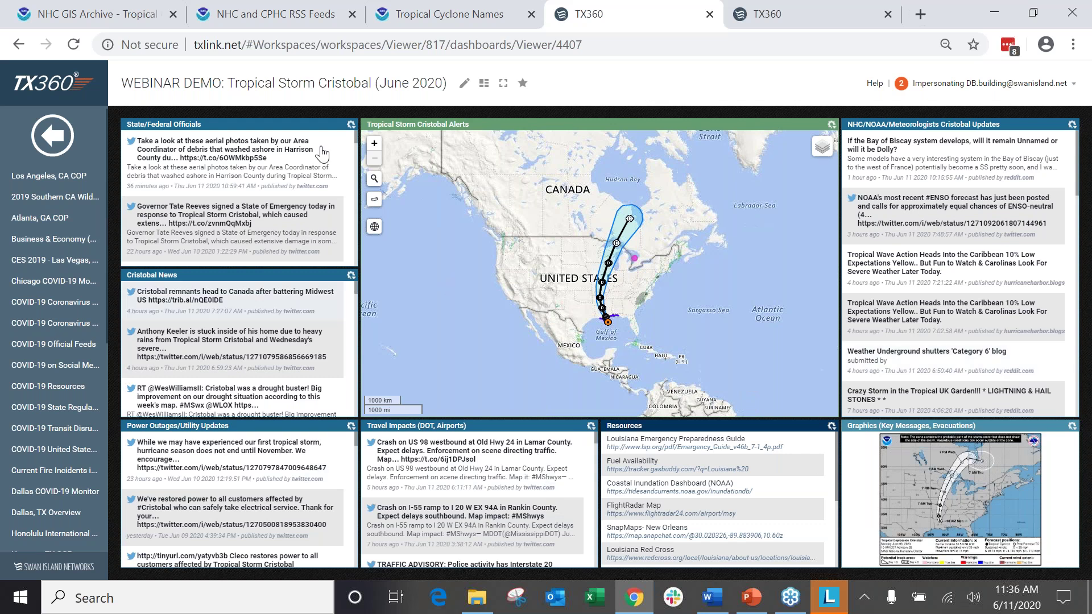
Set the State/Federal Officials gadget to show images inline and hide descriptions and full titles.
left_click(351, 124)
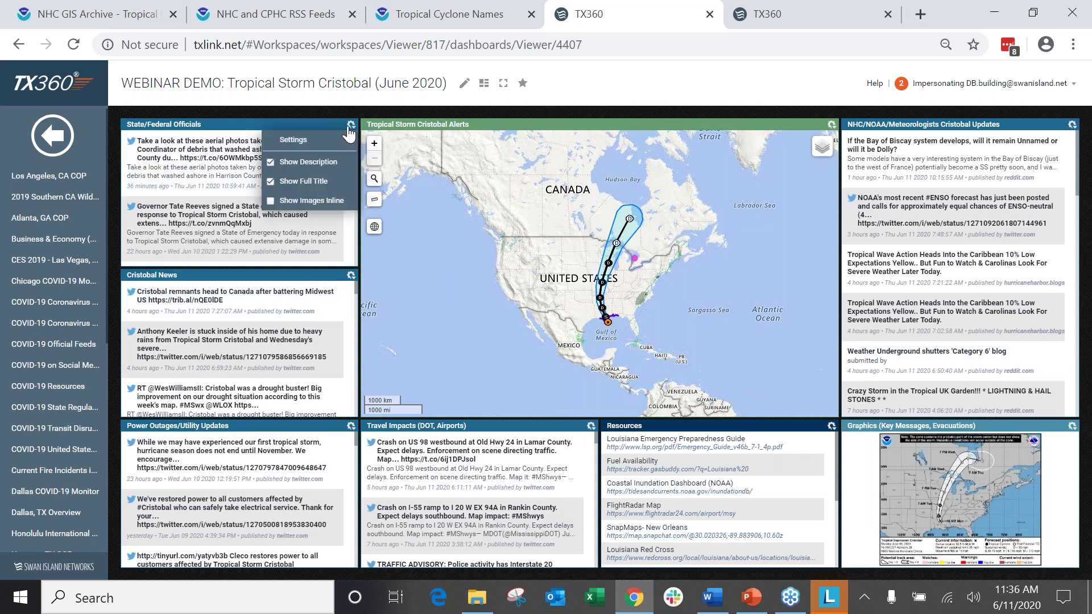
left_click(344, 200)
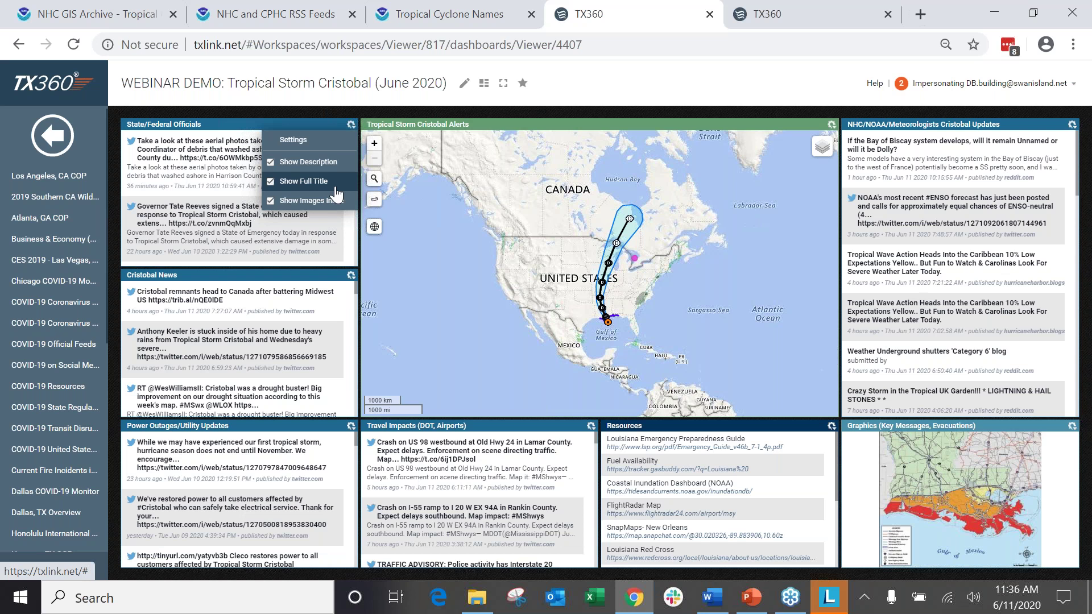
left_click(335, 182)
left_click(319, 162)
Turn off descriptions and full titles in the Cristobal News gadget.
left_click(351, 276)
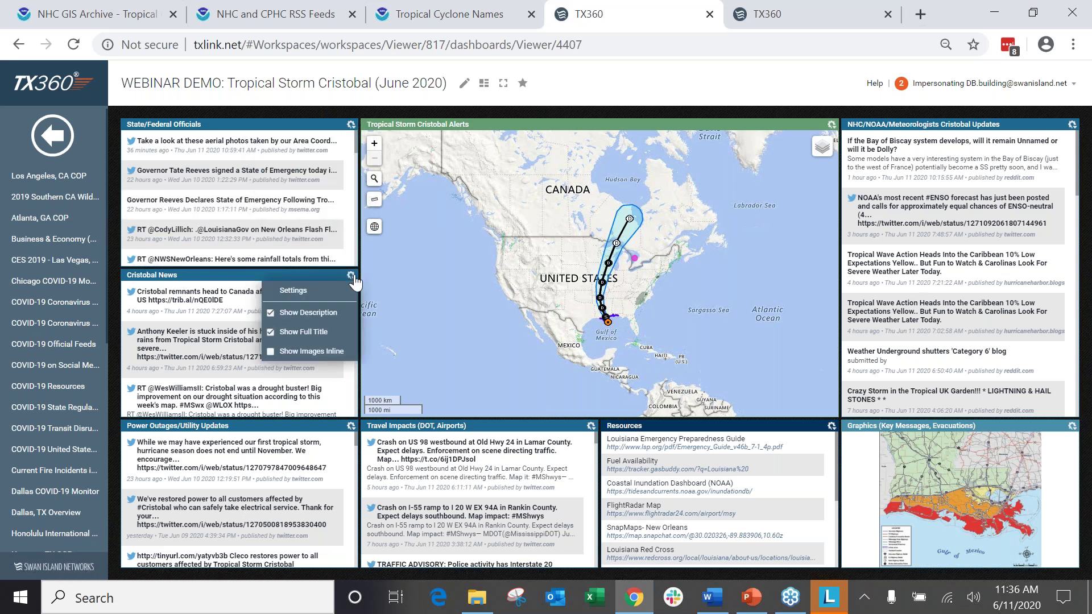
left_click(318, 312)
left_click(328, 337)
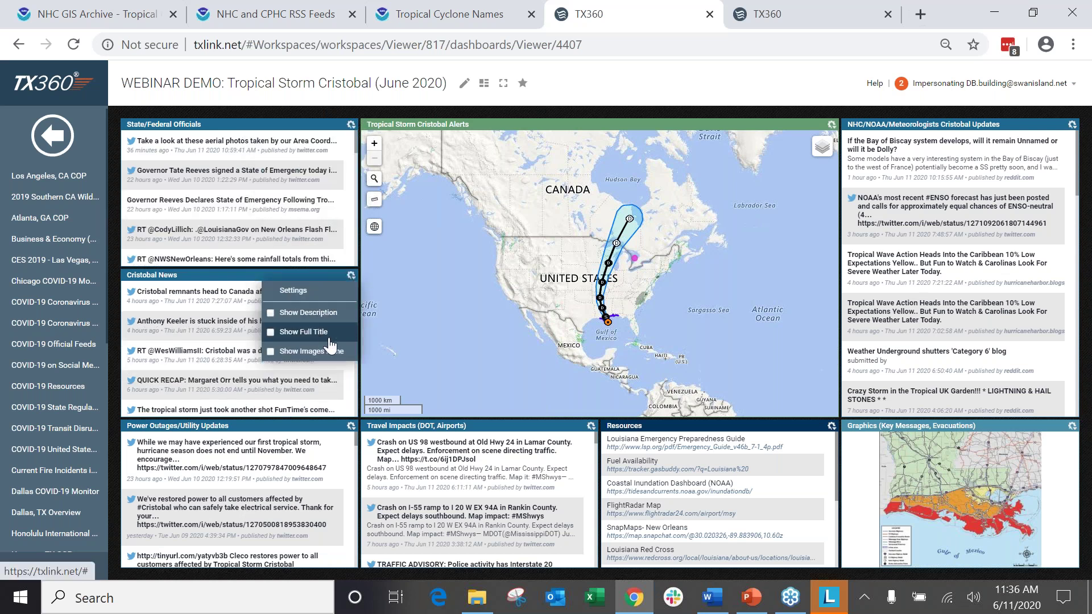
left_click(330, 348)
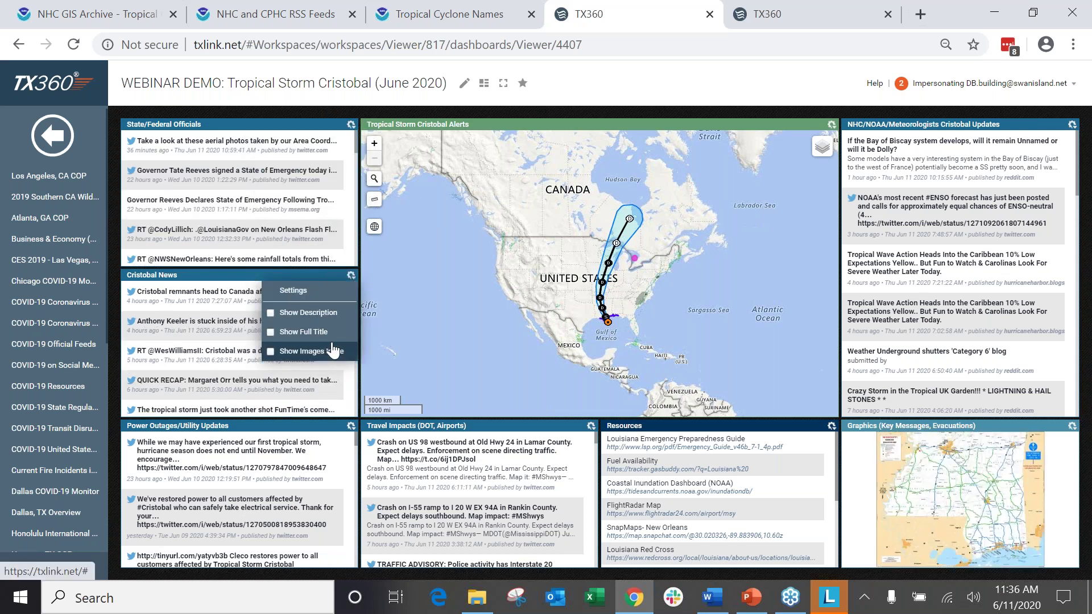
Hide descriptions and full titles in the Power Outages/Utility Updates gadget and show its images inline.
left_click(351, 426)
left_click(317, 463)
left_click(319, 482)
left_click(321, 503)
left_click(320, 503)
Frame the Tropical Storm Cristobal Alerts map on the storm track over Louisiana, Mississippi and the Gulf Coast.
scroll(640, 280, "up", 2)
scroll(459, 283, "up", 5)
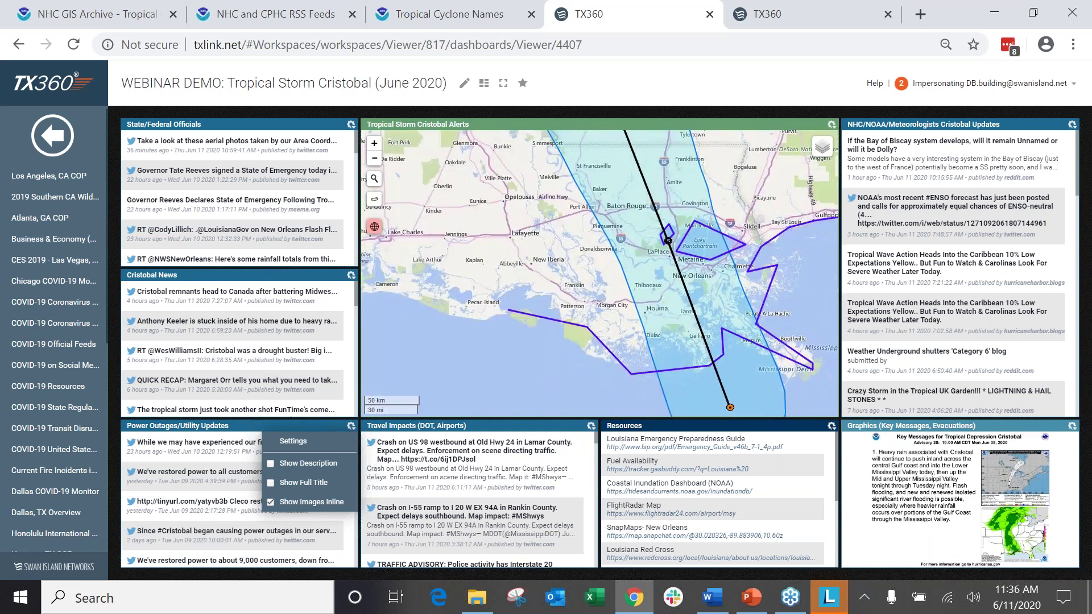
scroll(754, 250, "down", 4)
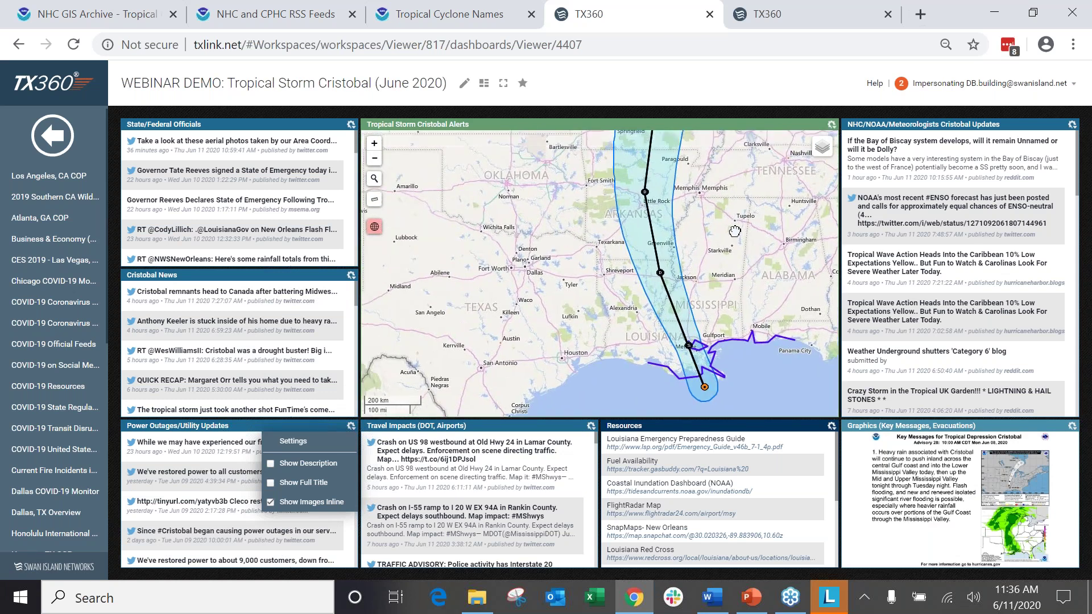
left_click_drag(754, 251, 688, 208)
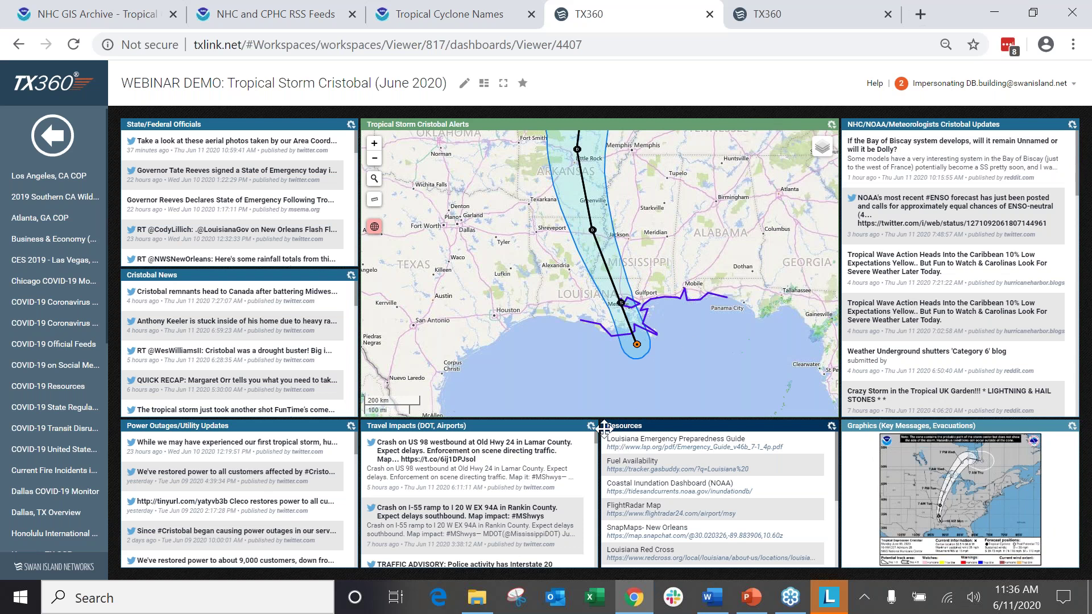
mouse_move(967, 439)
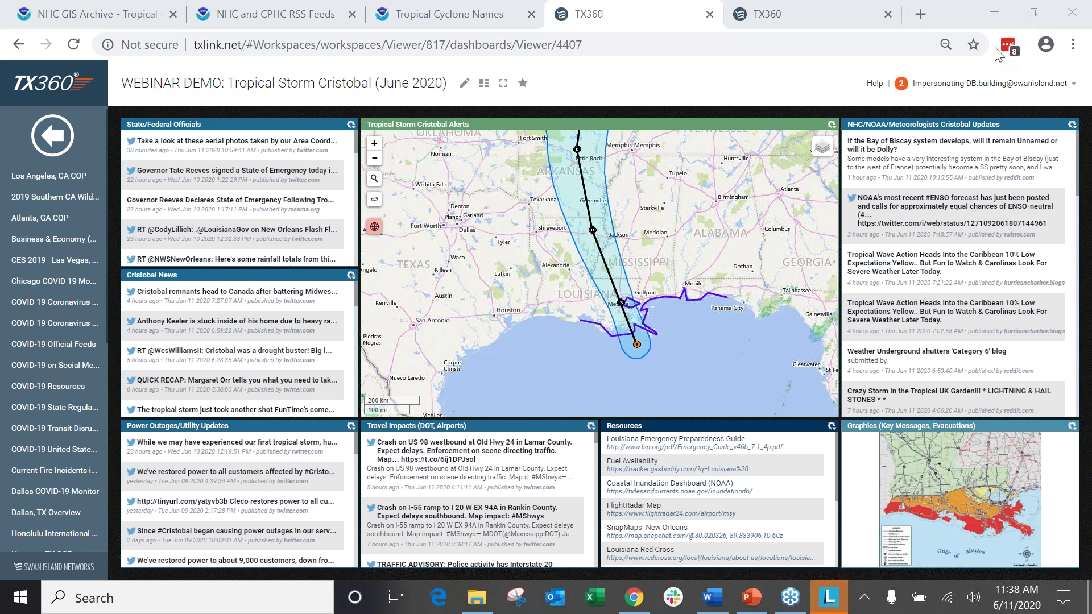
Open the first article in the Power Outages/Utility Updates gadget and bring up its share form.
left_click(305, 451)
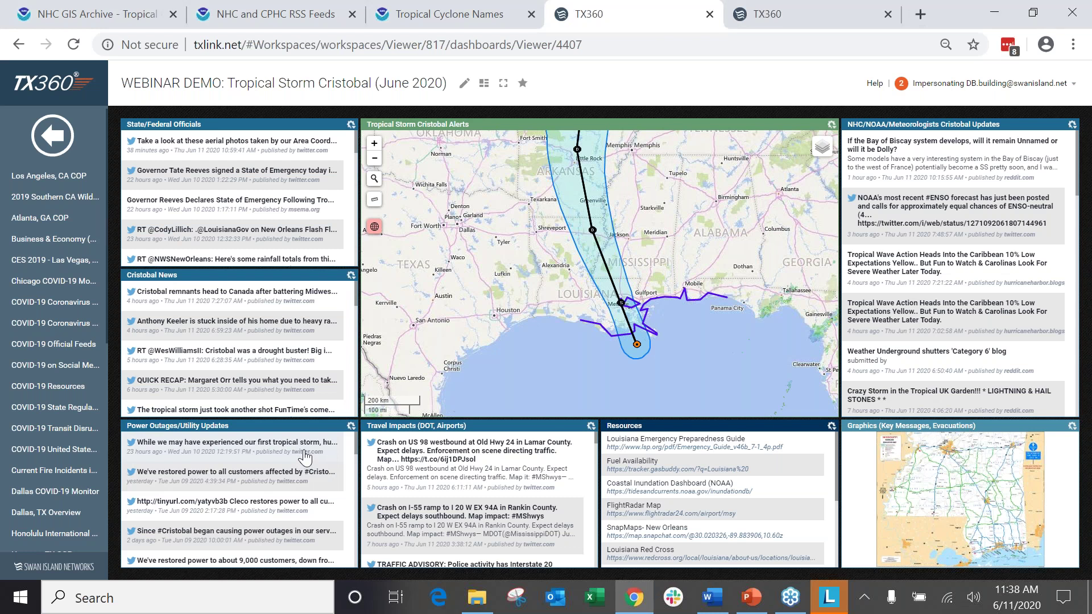
left_click(305, 456)
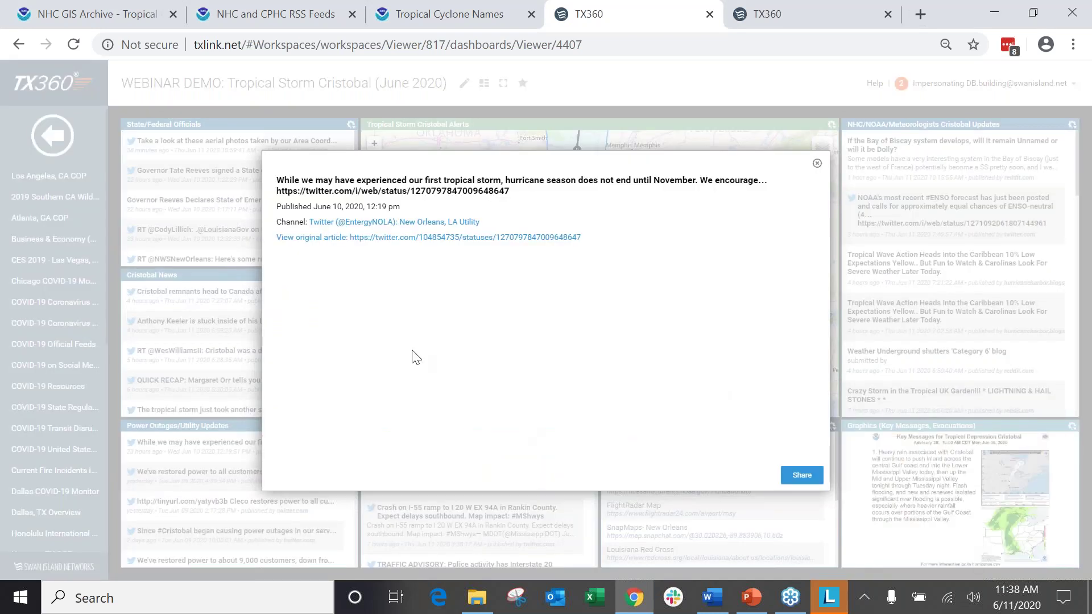
left_click(802, 476)
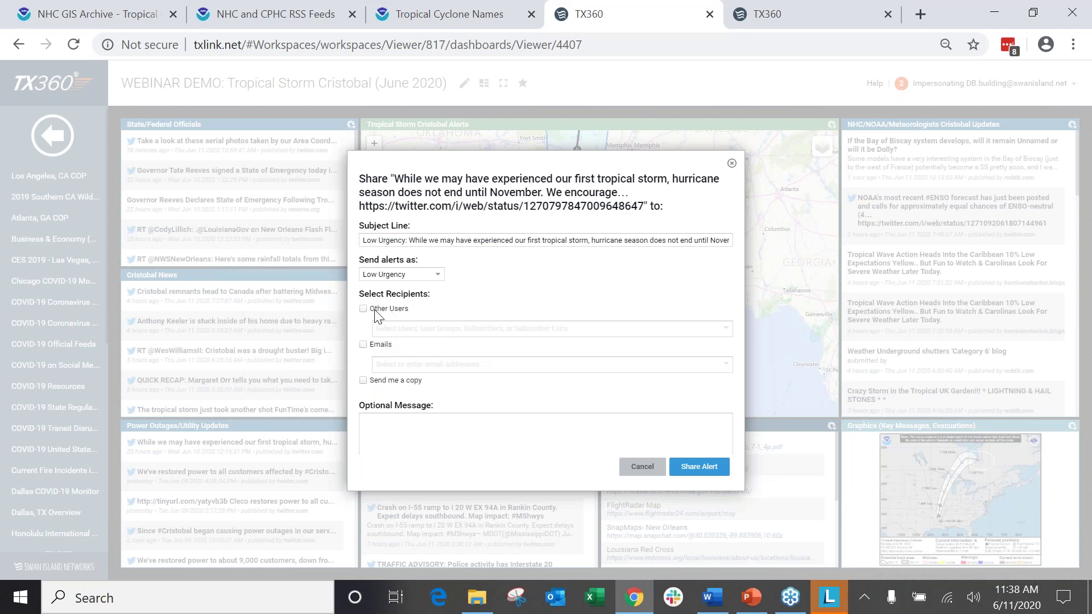
Try sharing the article by e-mail with a partial recipient address, clear the address and deselect the Emails option.
left_click(396, 345)
left_click(403, 363)
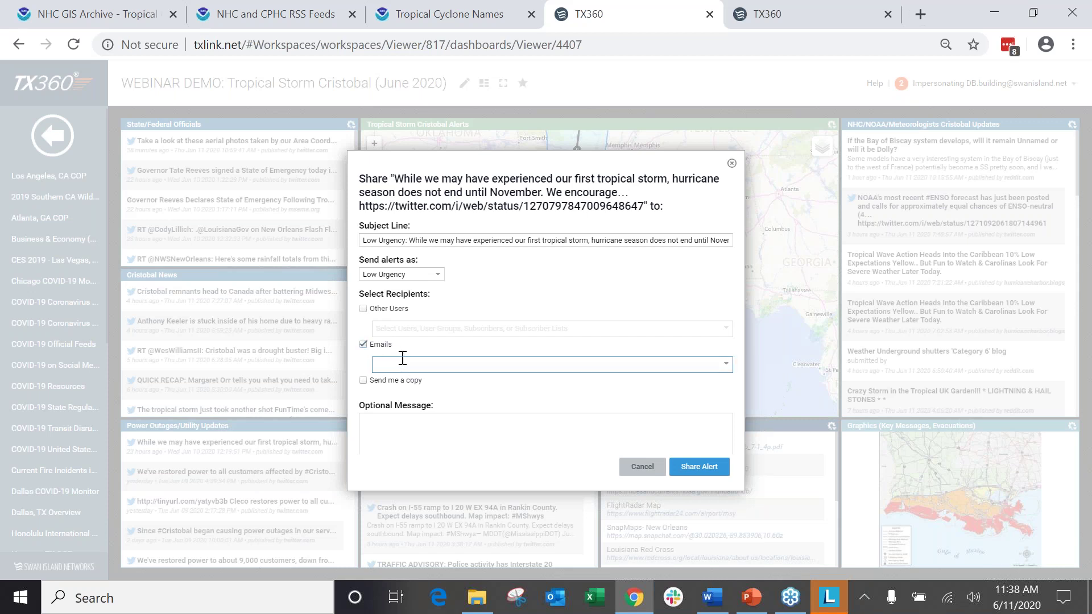
type("jane doe")
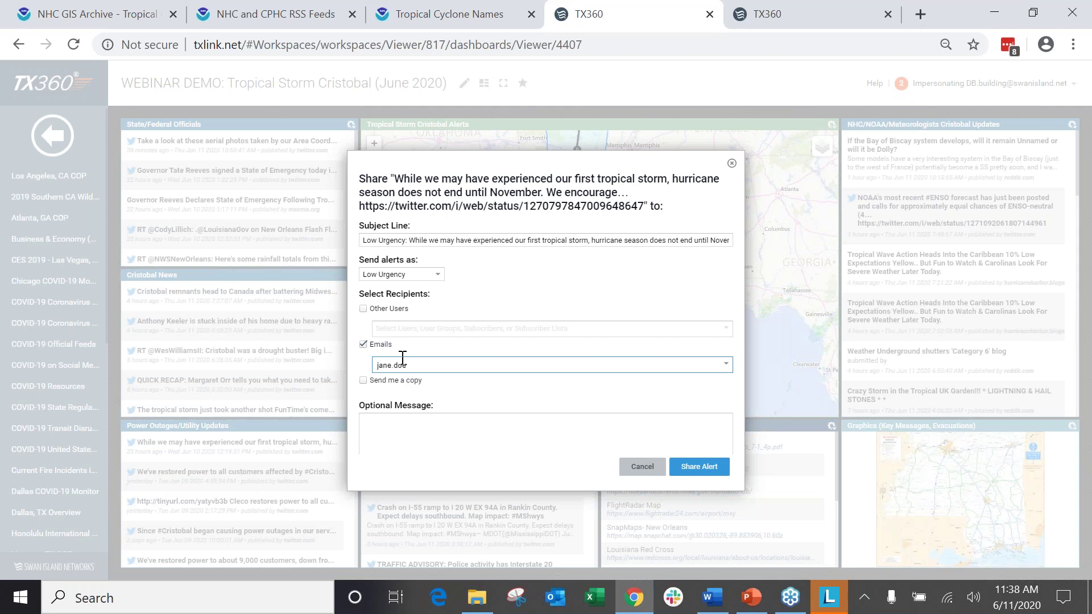
type("@")
key("BackSpace")
key("BackSpace")
key("BackSpace")
key("BackSpace")
key("BackSpace")
key("BackSpace")
key("BackSpace")
key("BackSpace")
key("BackSpace")
left_click(363, 345)
Enter the optional message "Important update for team:", cancel the share and close the article.
left_click(413, 419)
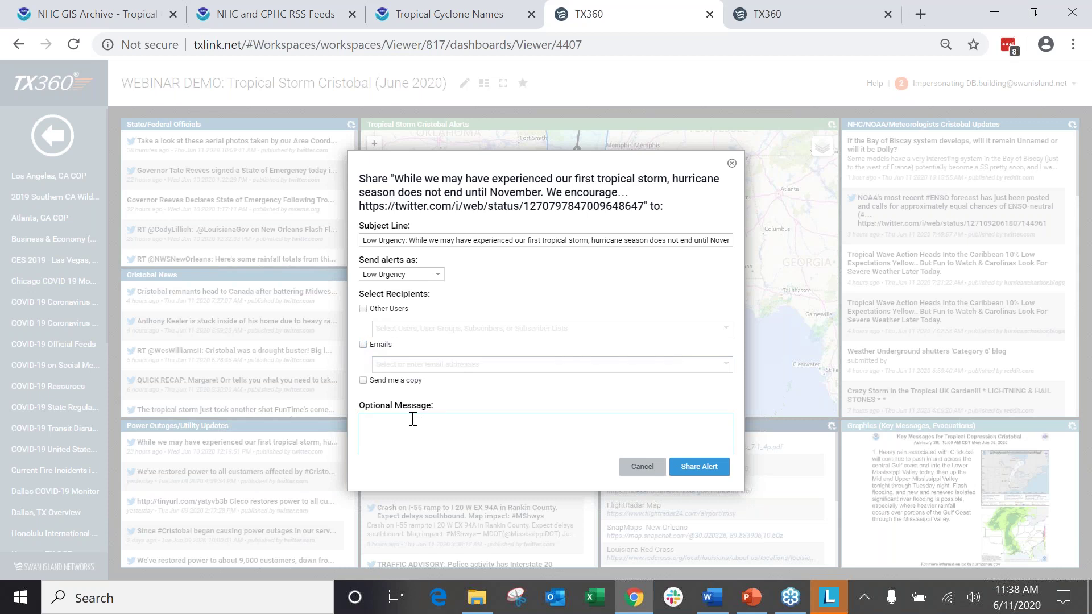
type("Important update for team:")
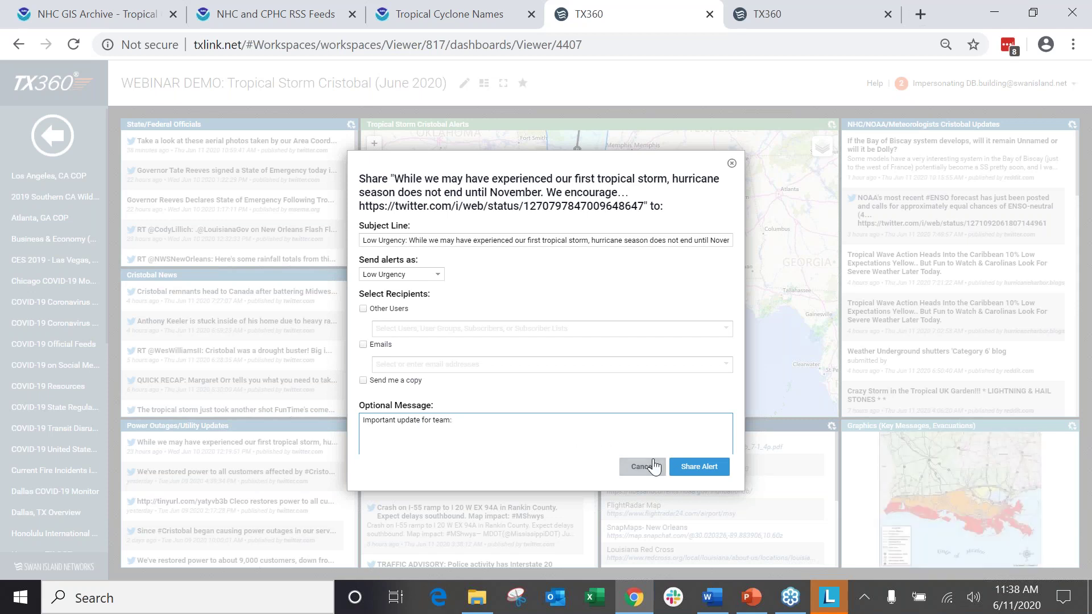
left_click(652, 467)
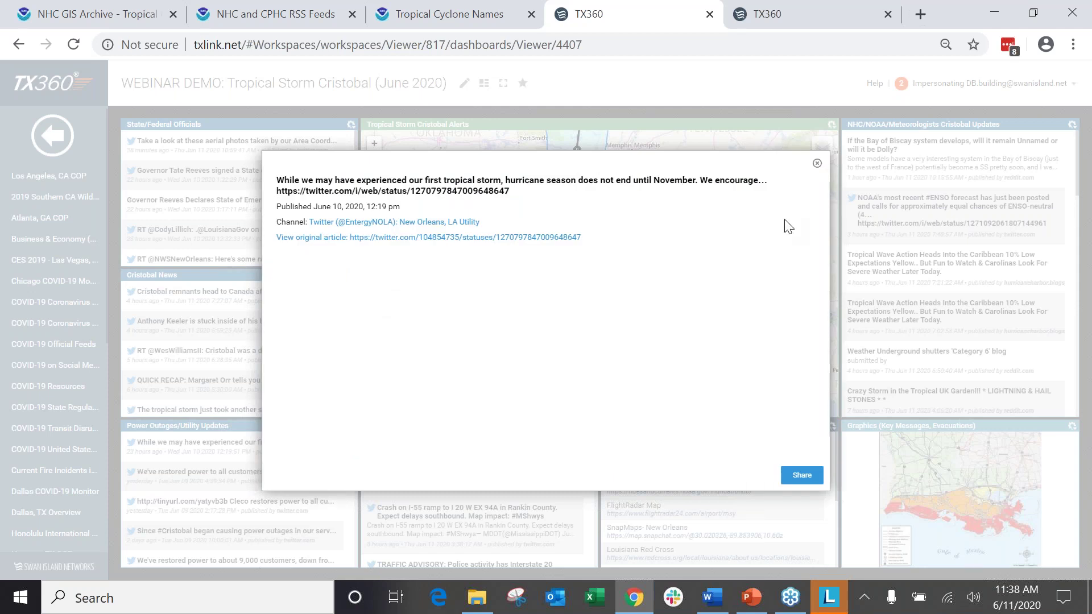
left_click_drag(746, 164, 664, 170)
left_click(753, 172)
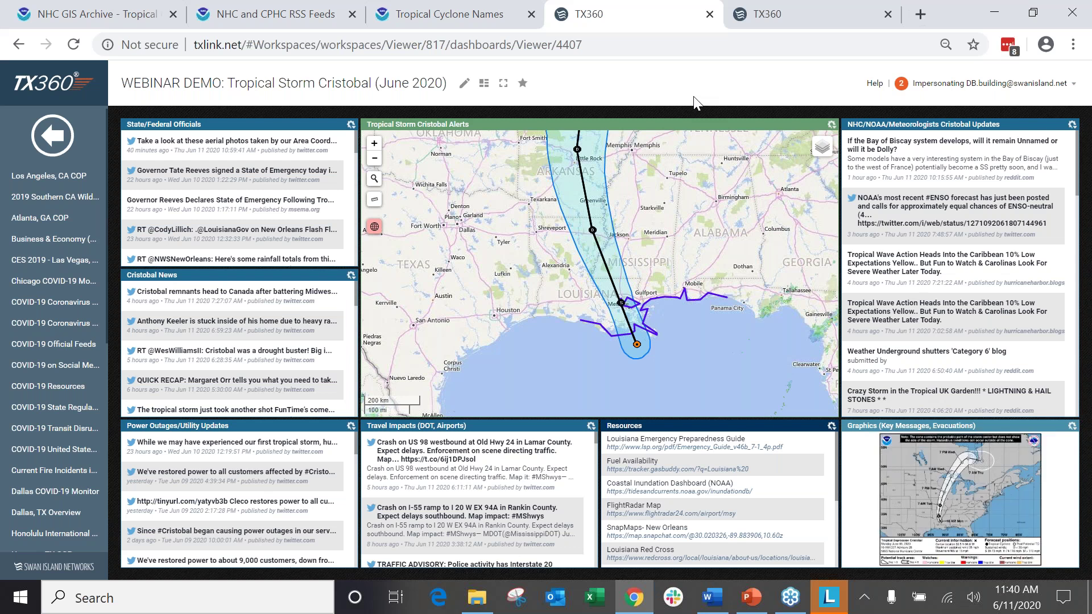
Switch to the PowerPoint presentation, start the slide show from the current slide and advance to the Q&A slide.
left_click(751, 598)
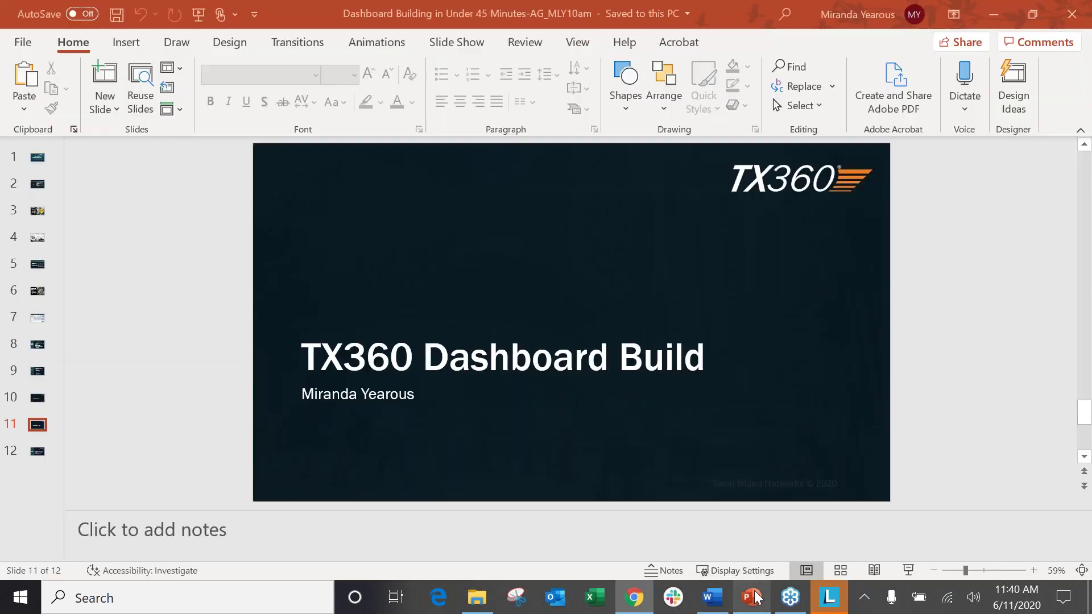
left_click(908, 571)
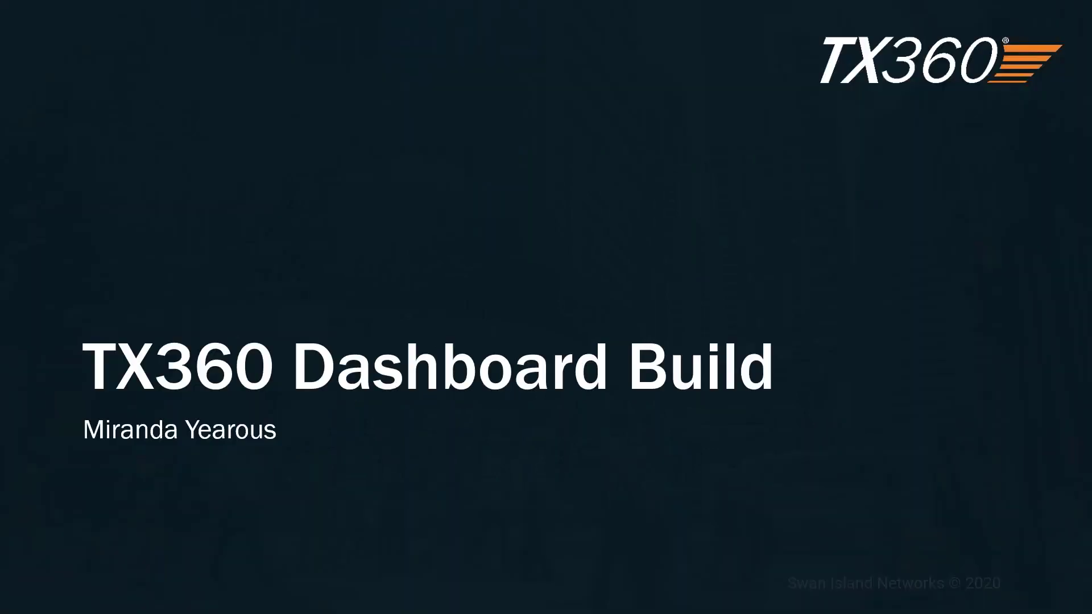
key("Right")
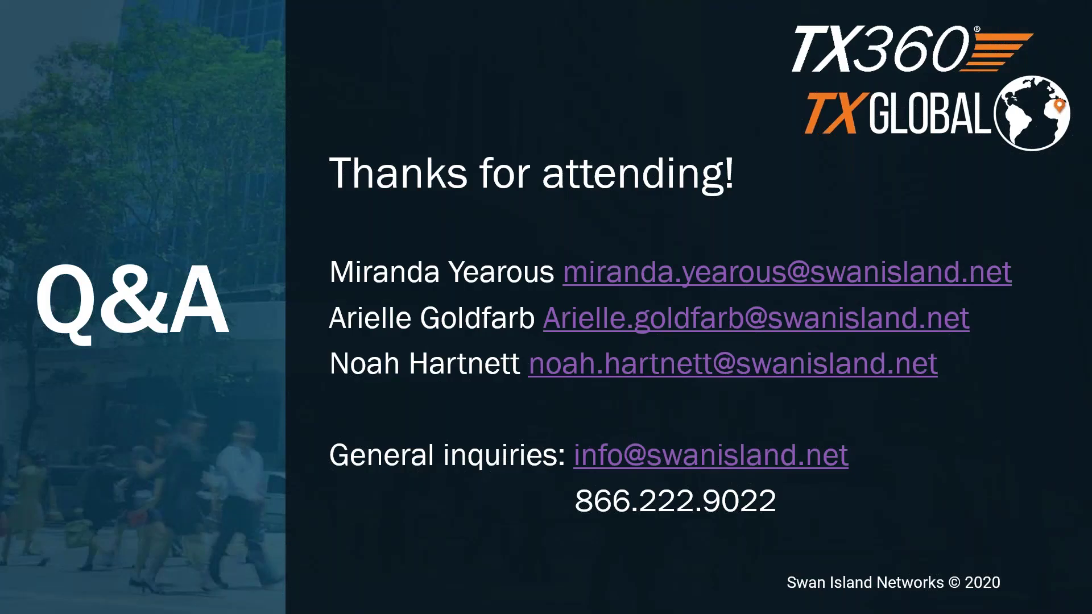